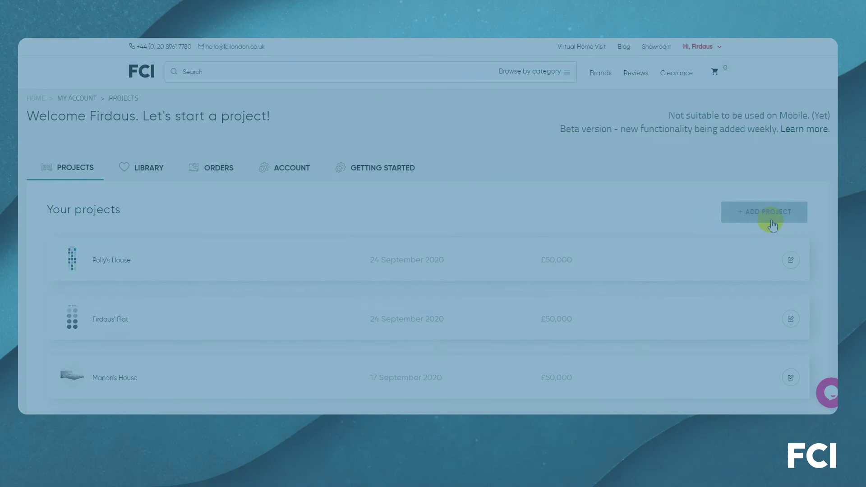
Create a project named Dan's House with a completion deadline of 24/09/2020 and a £50,000 budget
left_click(767, 219)
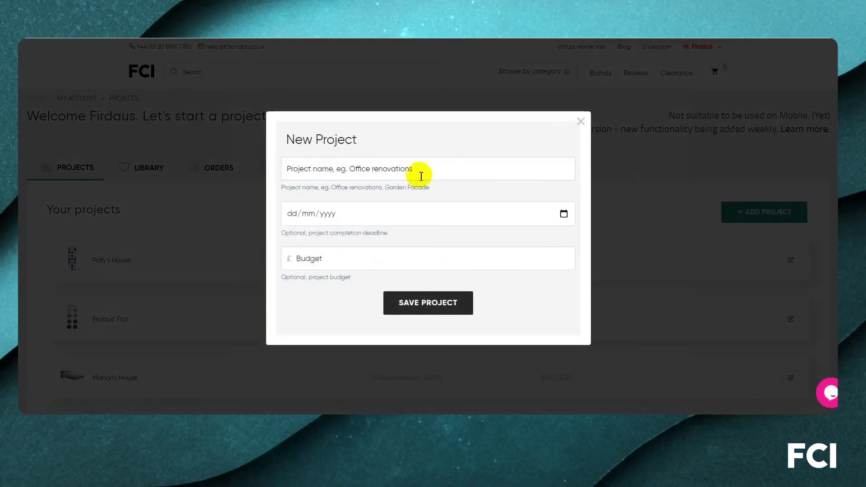
left_click(403, 170)
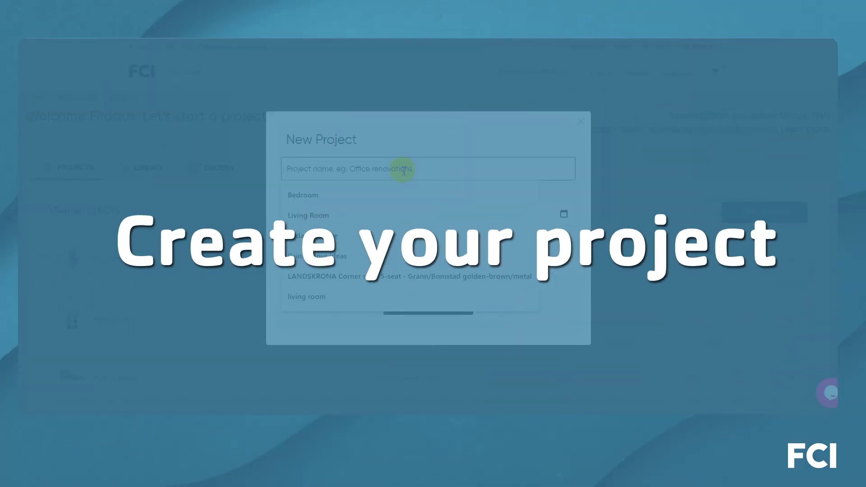
type("Dan's House")
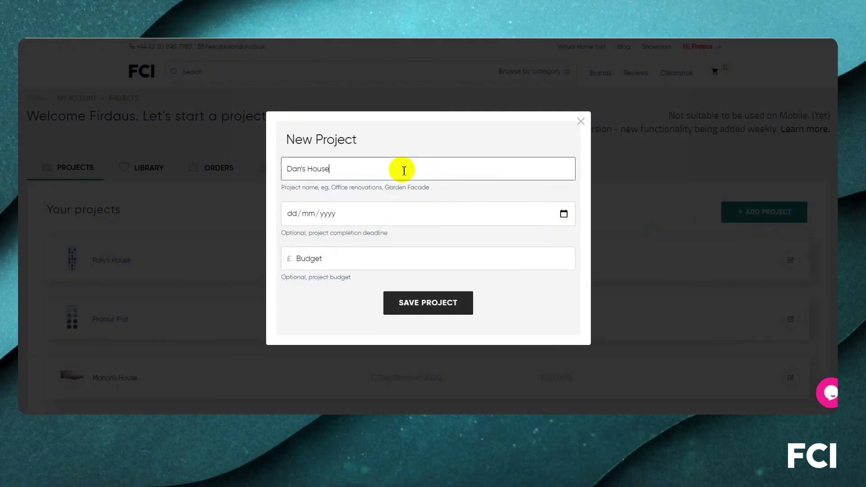
left_click(564, 215)
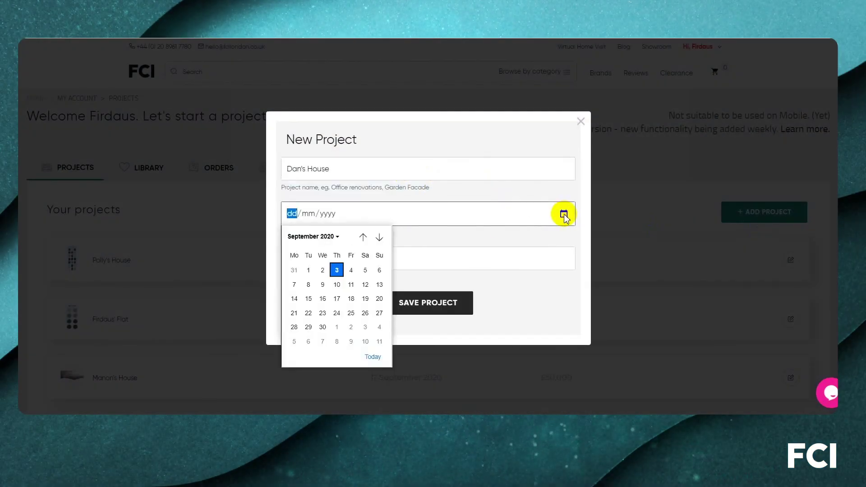
left_click(336, 313)
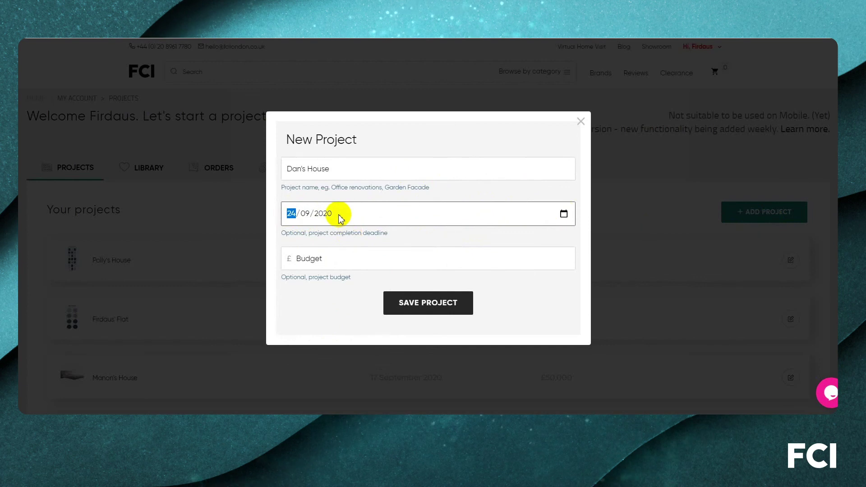
left_click(317, 257)
type("50")
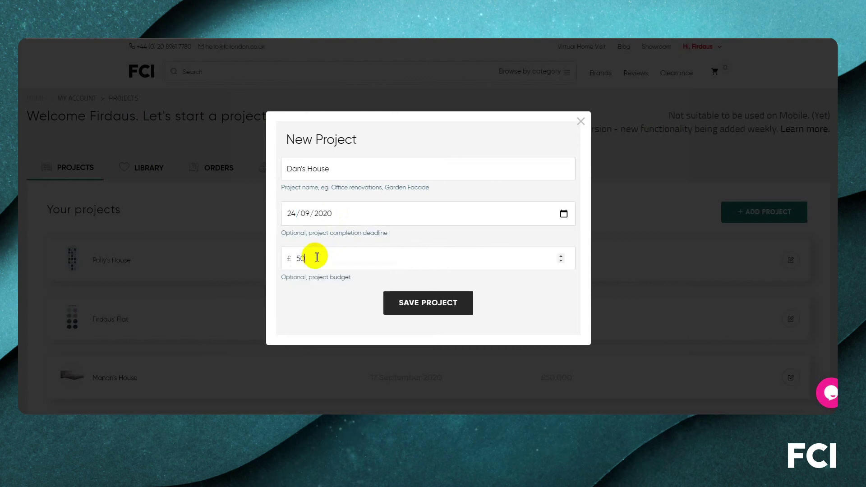
type("000")
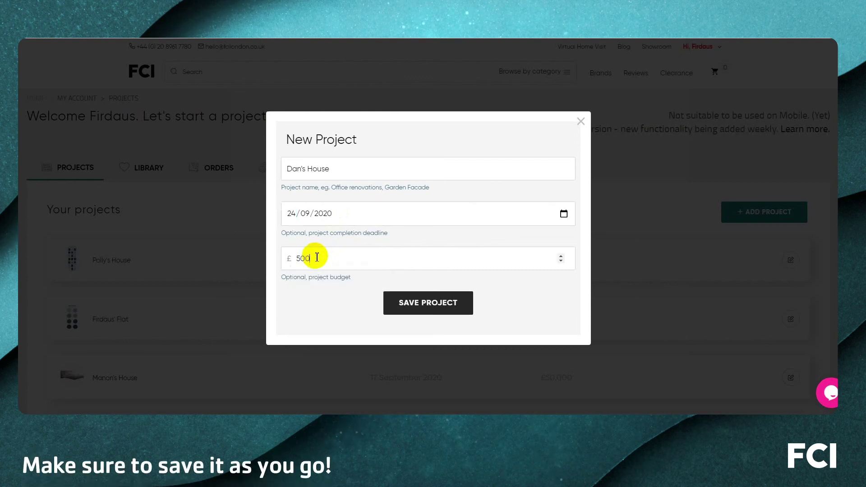
left_click(419, 298)
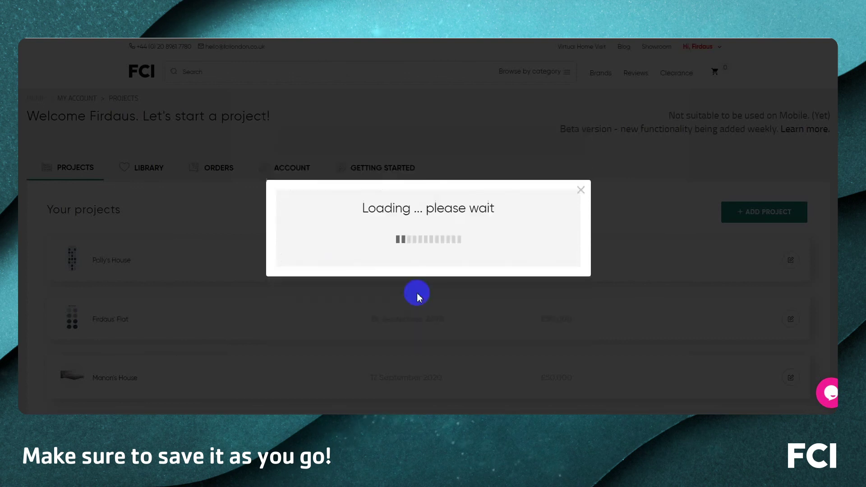
Open the new project and choose only the templates for one living room and two bedrooms
left_click(134, 259)
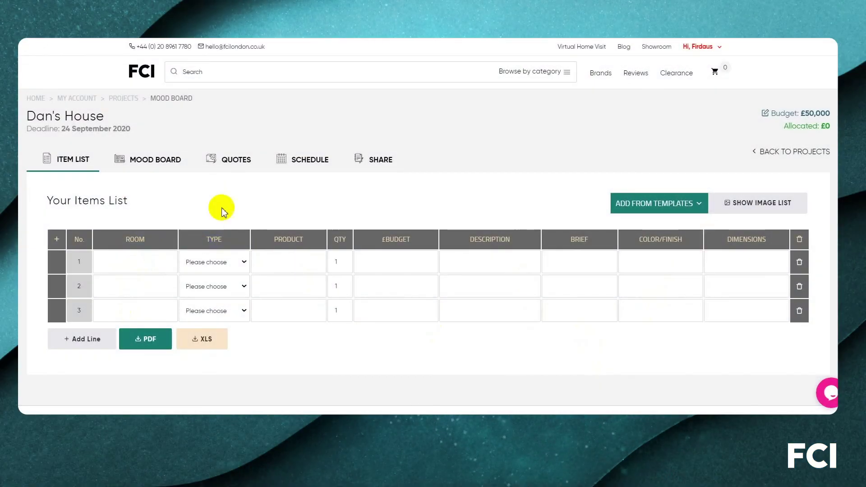
scroll(135, 219, "down", 2)
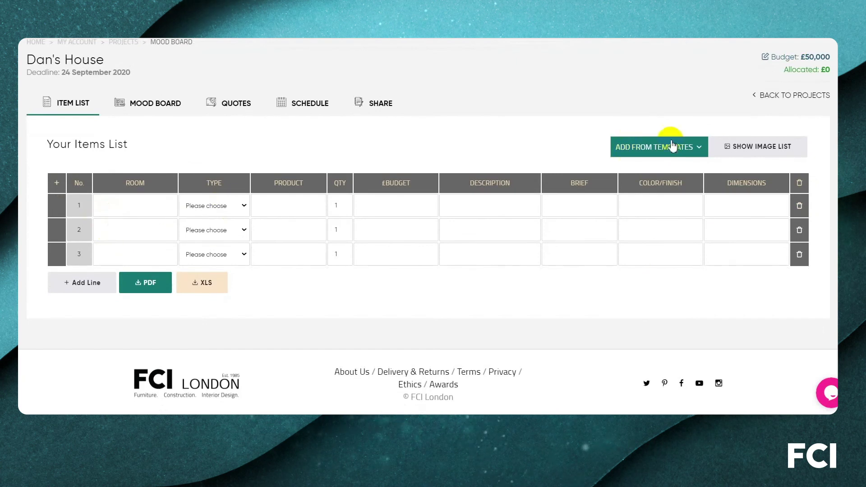
left_click(698, 149)
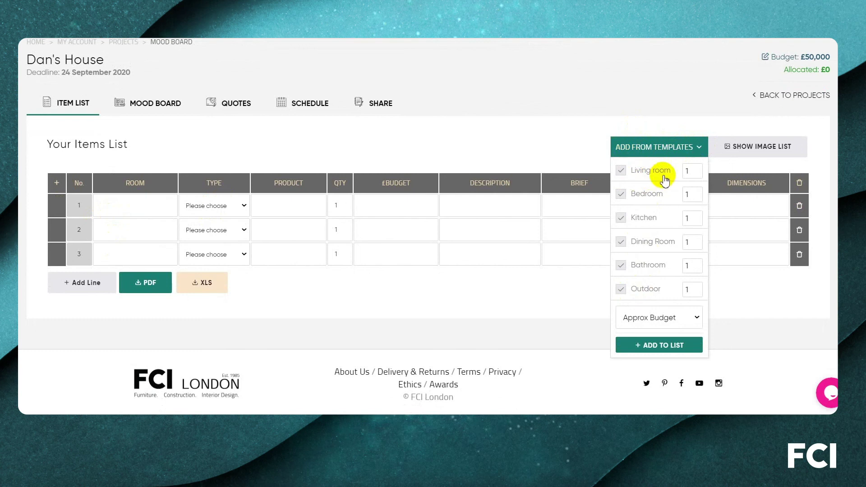
left_click(696, 192)
left_click(622, 218)
left_click(622, 243)
left_click(621, 266)
left_click(622, 289)
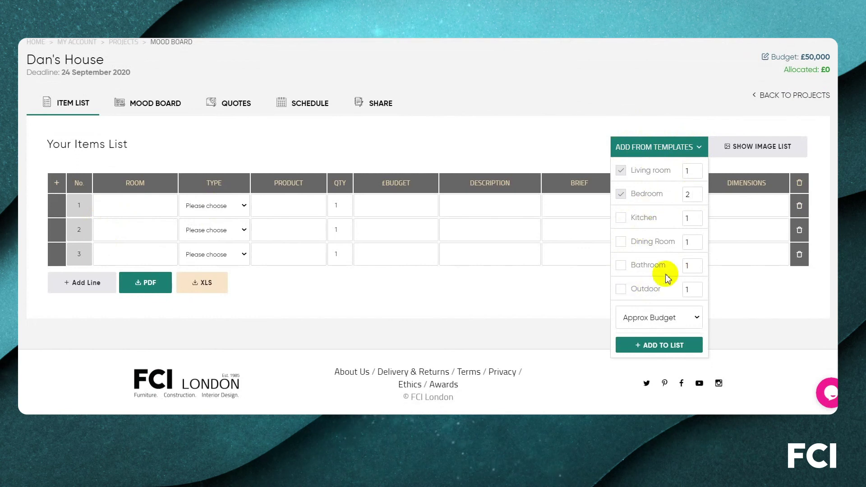
Set the approximate budget level to £££ and add the chosen room templates to the items list
left_click(659, 318)
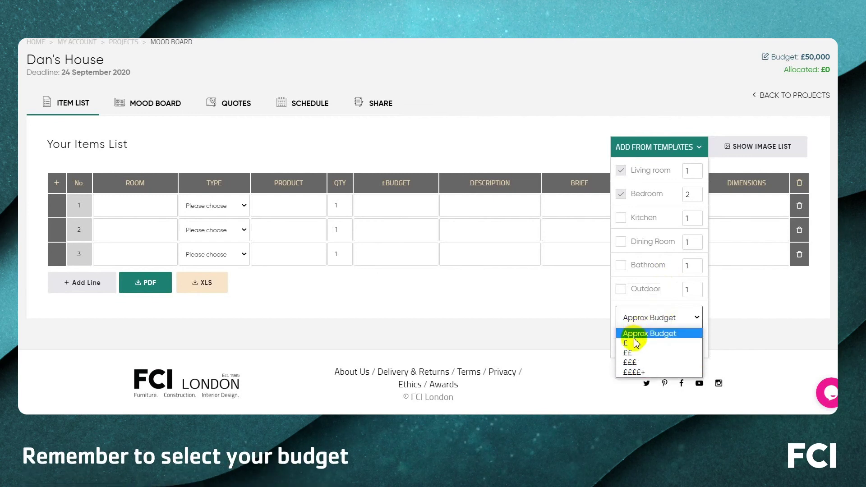
left_click(637, 364)
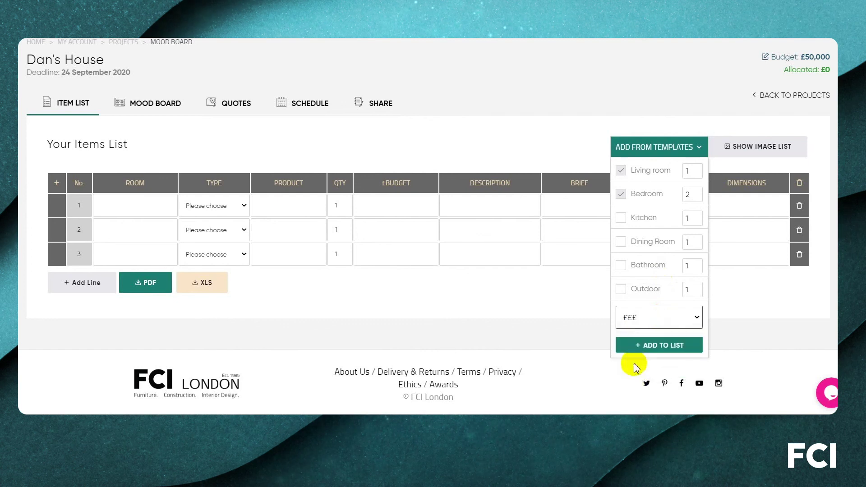
left_click(654, 345)
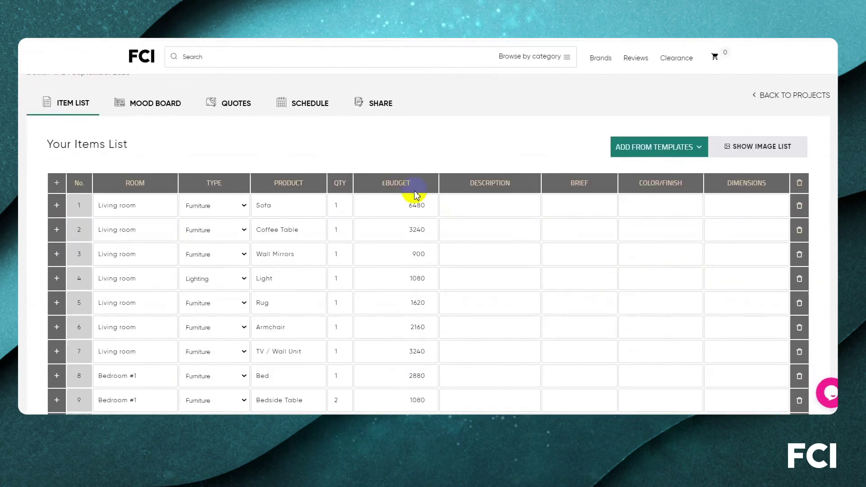
Set the living room sofa's quantity to 2 and its budget to 10000
scroll(209, 131, "down", 2)
scroll(168, 257, "down", 5)
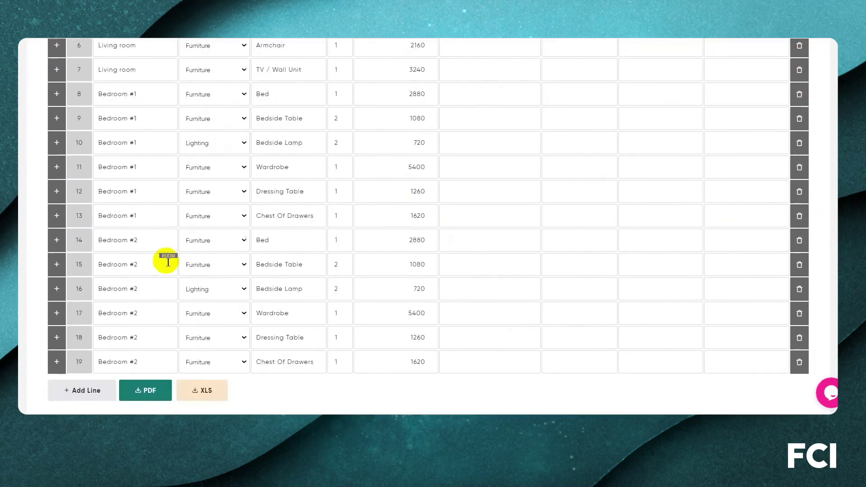
scroll(169, 259, "up", 4)
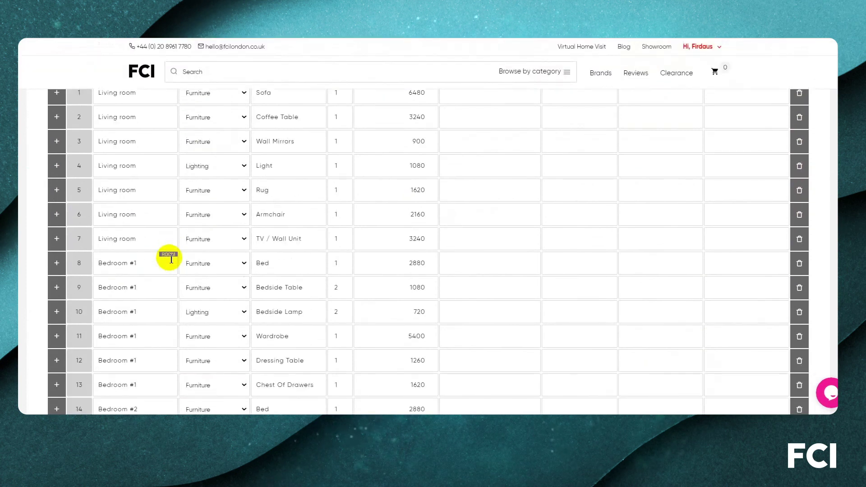
scroll(171, 259, "up", 4)
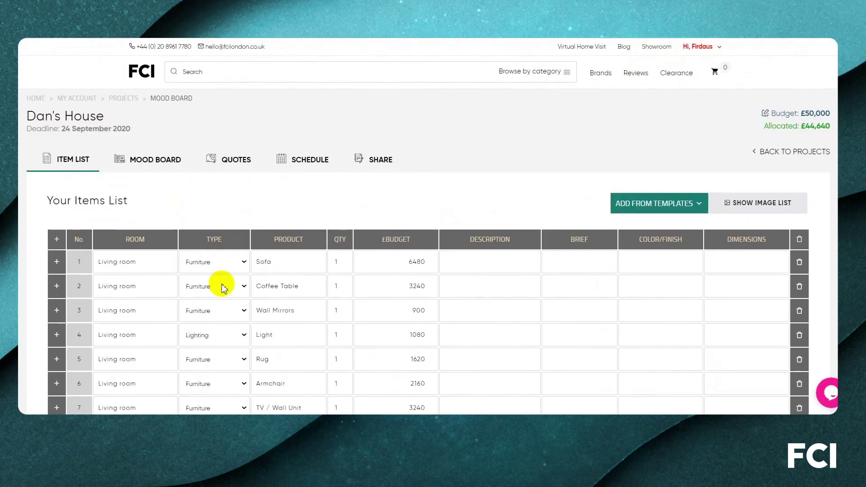
left_click(210, 239)
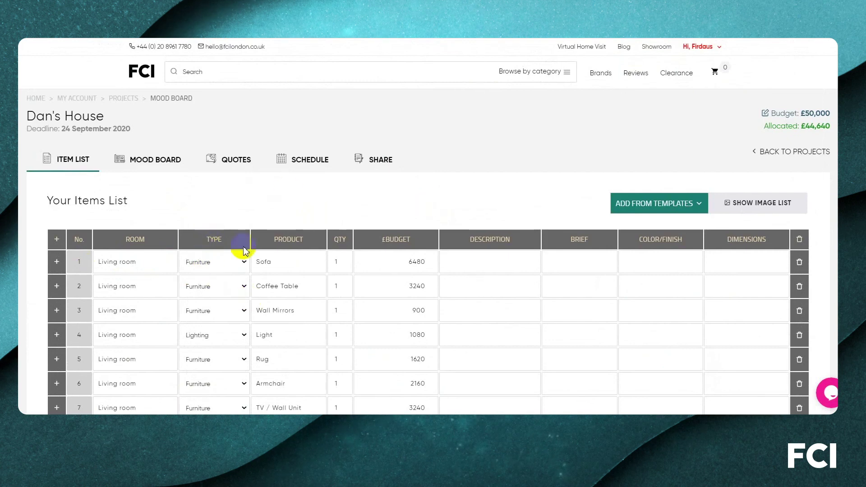
scroll(235, 251, "down", 1)
left_click(337, 210)
type("2")
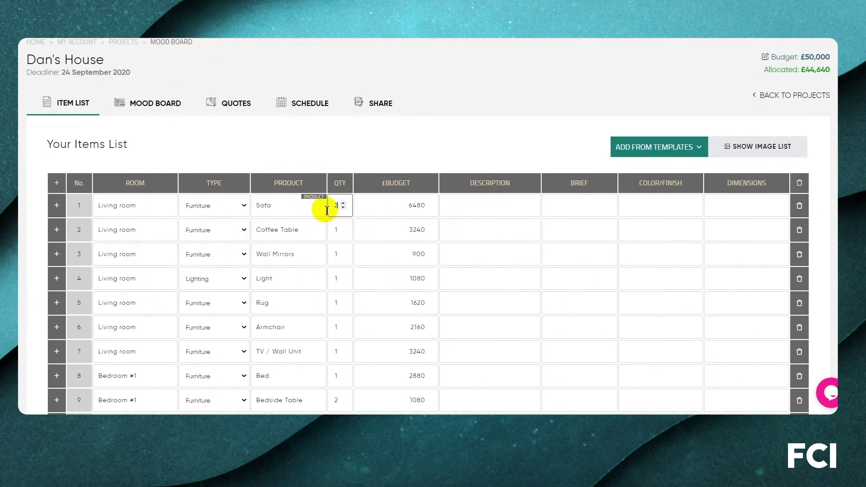
left_click(391, 214)
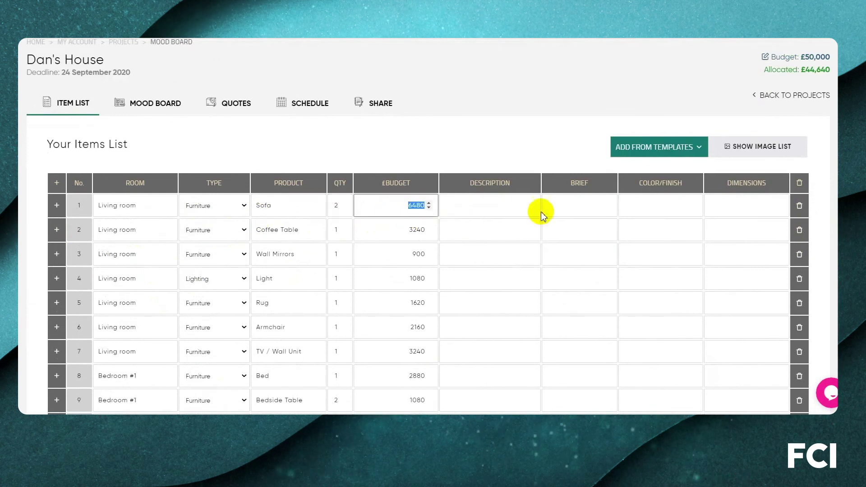
type("10000")
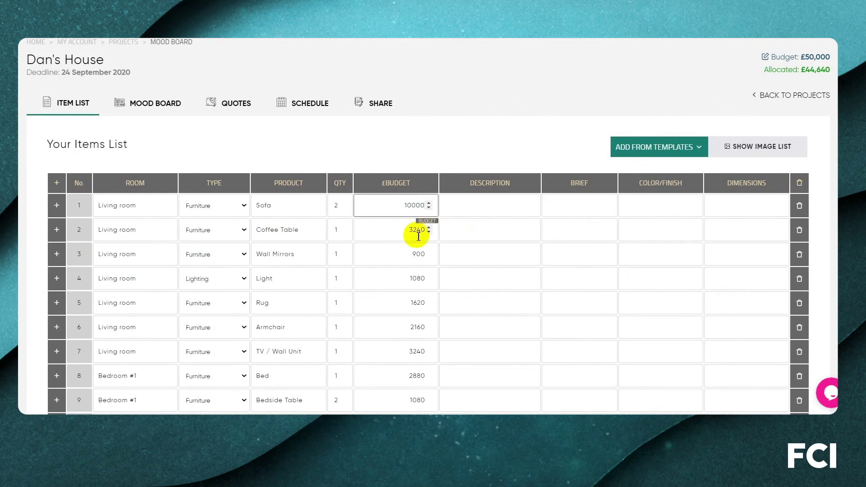
Delete the living room rug line from the items list
scroll(414, 234, "down", 1)
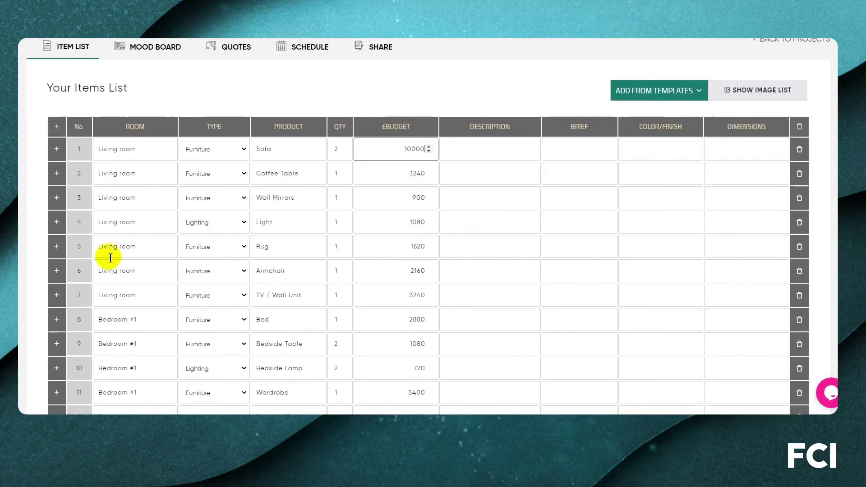
left_click(800, 246)
key("Return")
Add a line at the end of the list for a living room Painting, type Accessories, with a budget of 1500
scroll(375, 203, "down", 1)
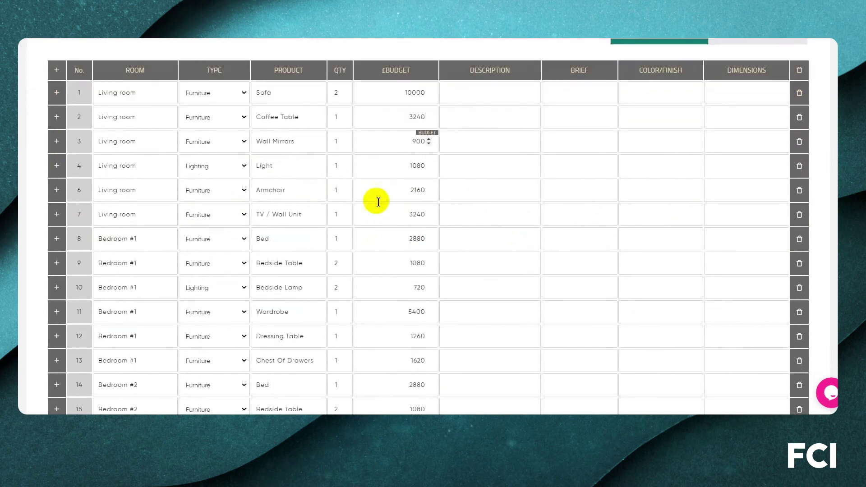
scroll(271, 156, "down", 1)
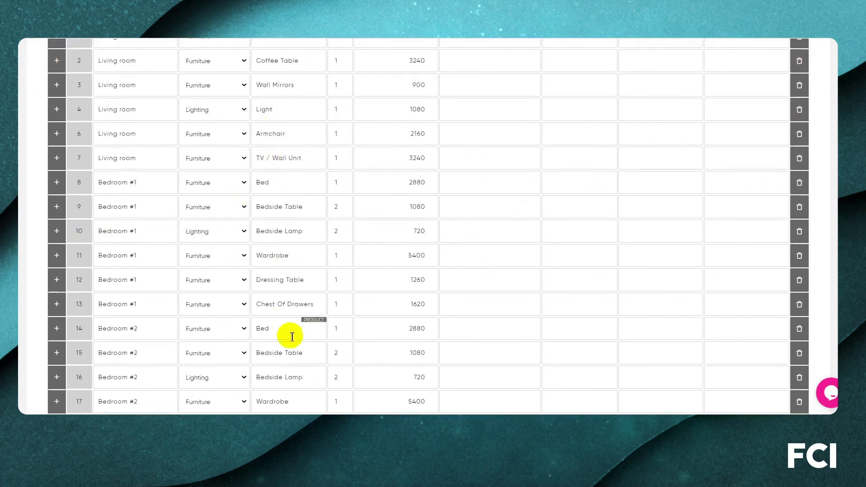
scroll(298, 144, "down", 2)
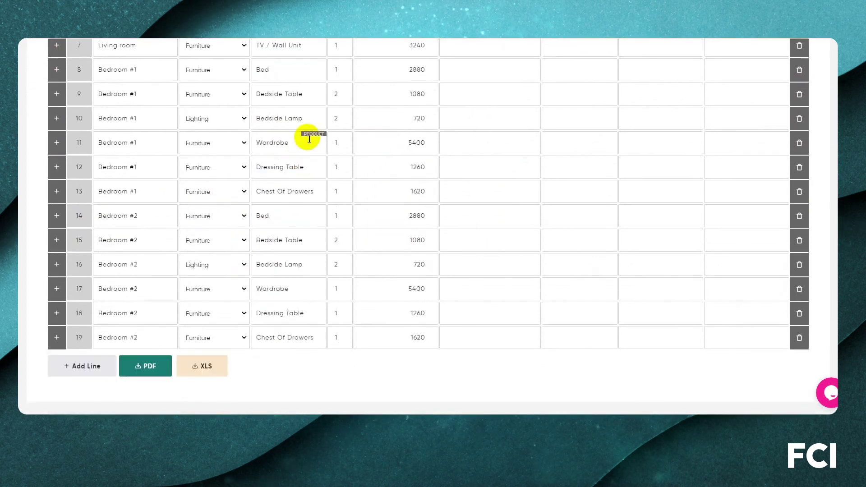
left_click(85, 366)
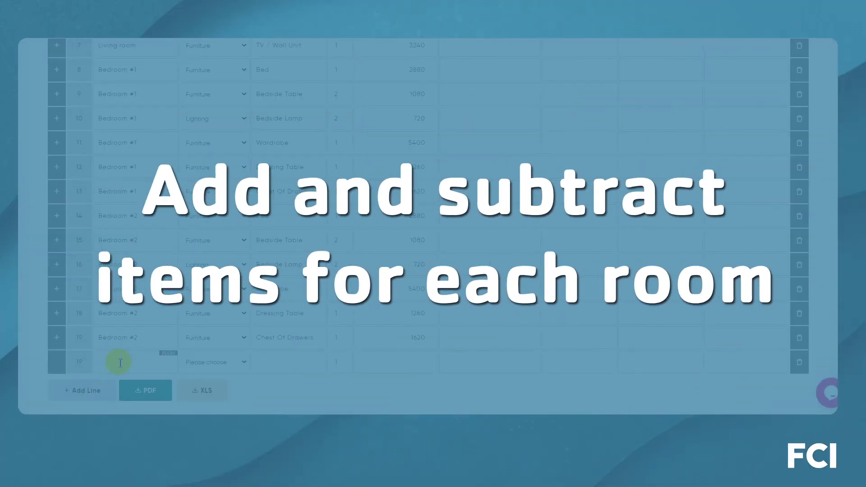
left_click(206, 362)
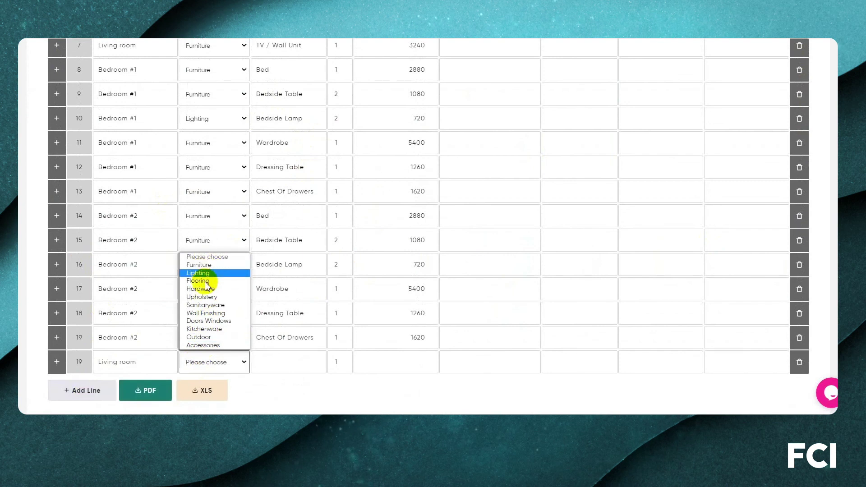
left_click(209, 345)
left_click(285, 366)
type("Painting")
left_click(380, 355)
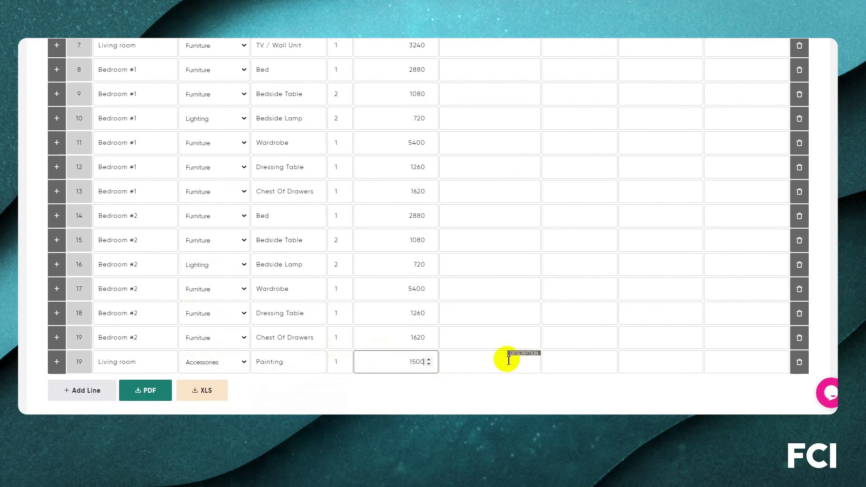
Fill in the sofa line with the description "Deep seats", the brief "very modern" and the colour/finish "pink"
scroll(506, 353, "up", 8)
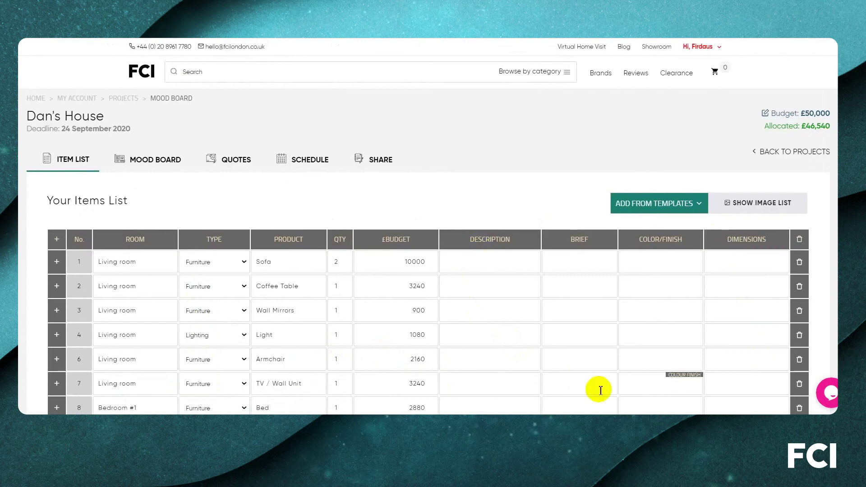
scroll(675, 257, "down", 2)
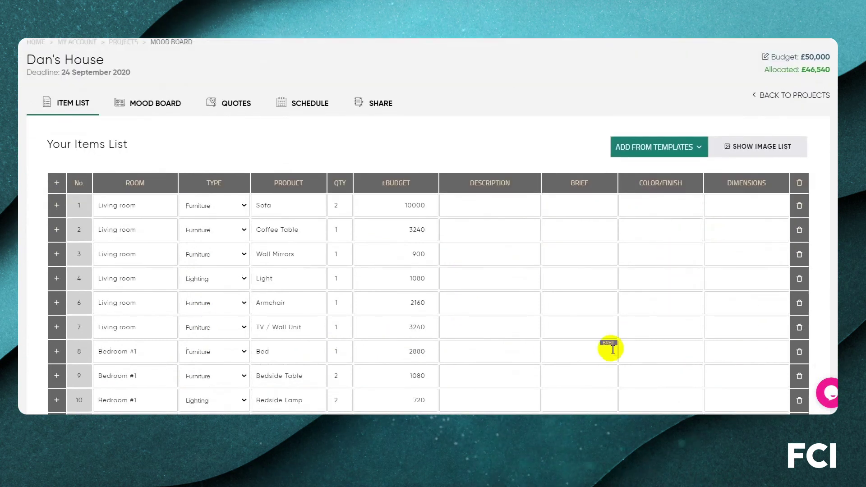
left_click(490, 211)
type("Dee")
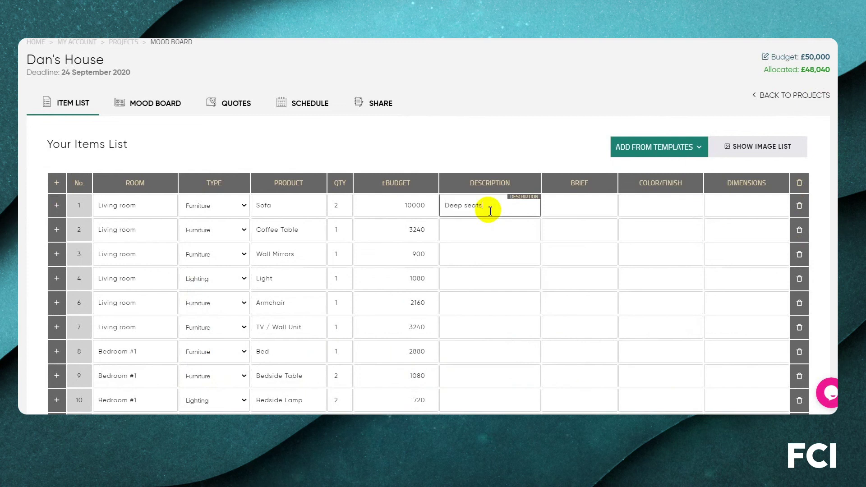
type("p seats")
left_click(567, 209)
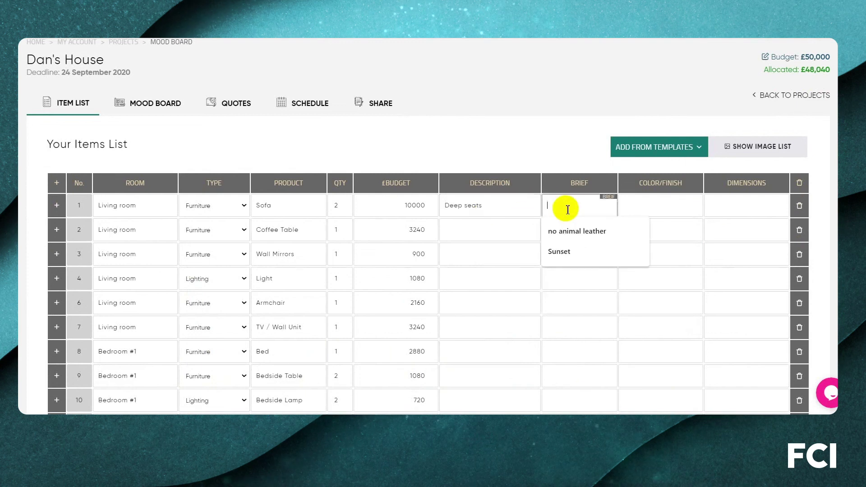
type("very modern")
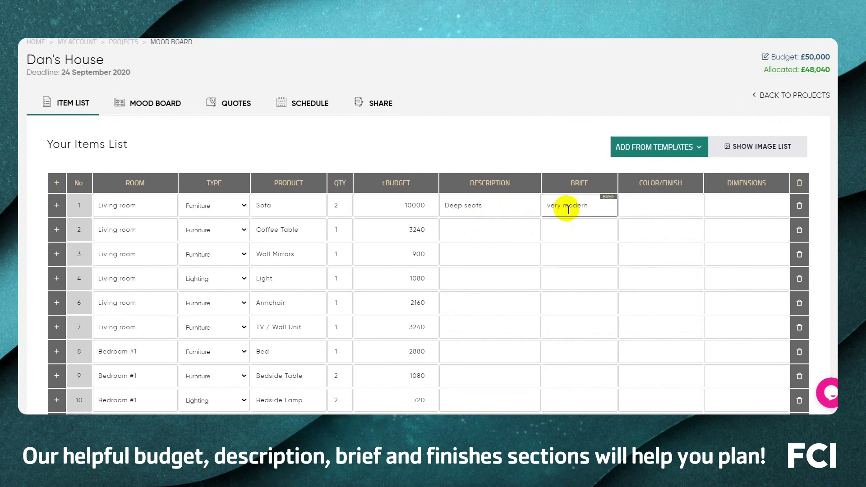
left_click(633, 208)
left_click(636, 233)
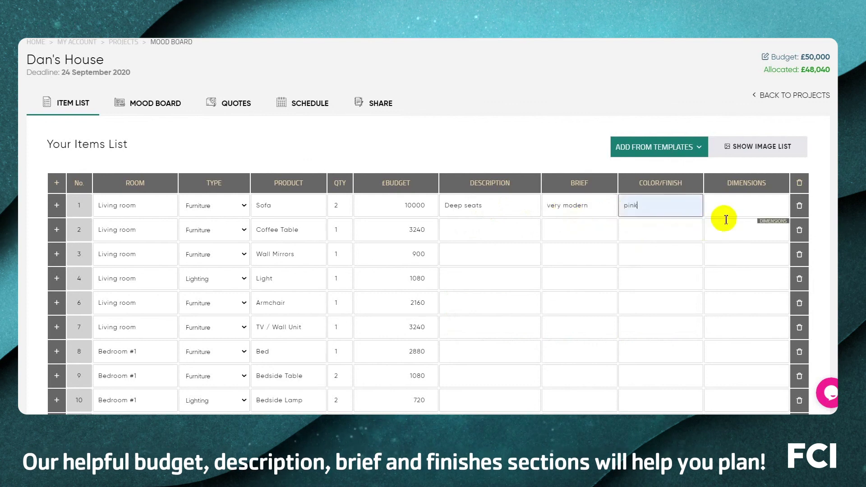
Set the living room sofa's dimensions to "2.5m x 1m" in the items list
left_click(729, 214)
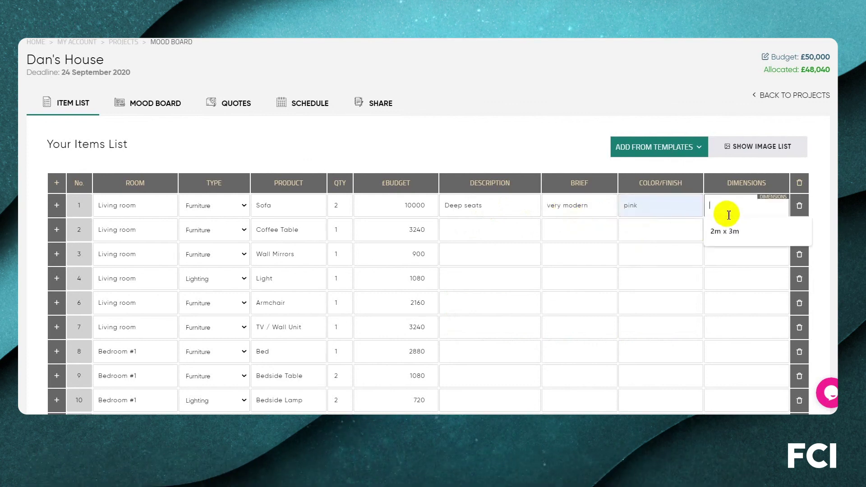
type("2")
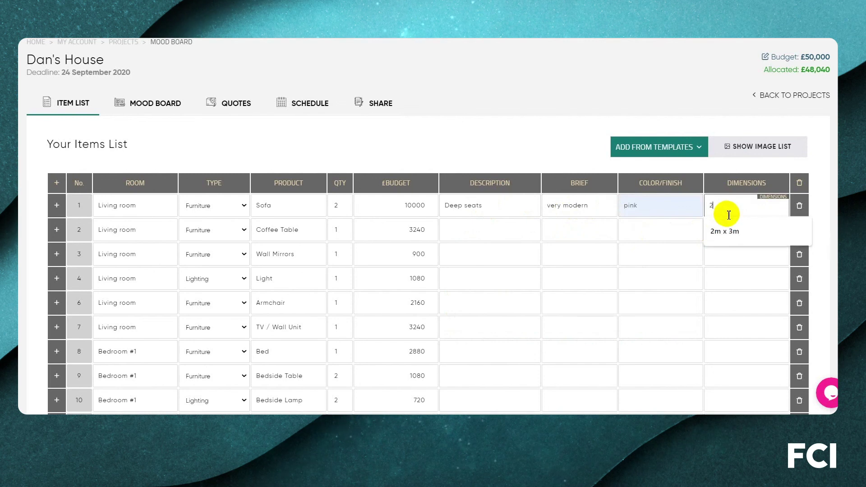
type(".5m x 1m")
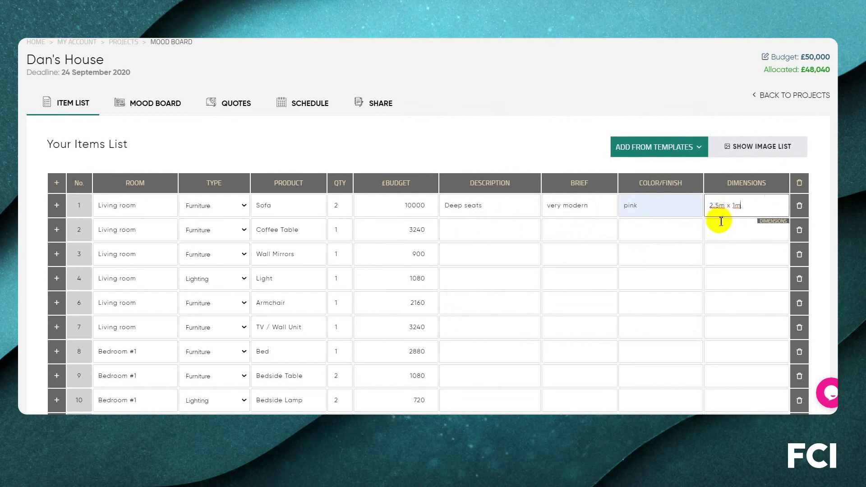
left_click(465, 225)
left_click(563, 231)
left_click(656, 236)
left_click(725, 232)
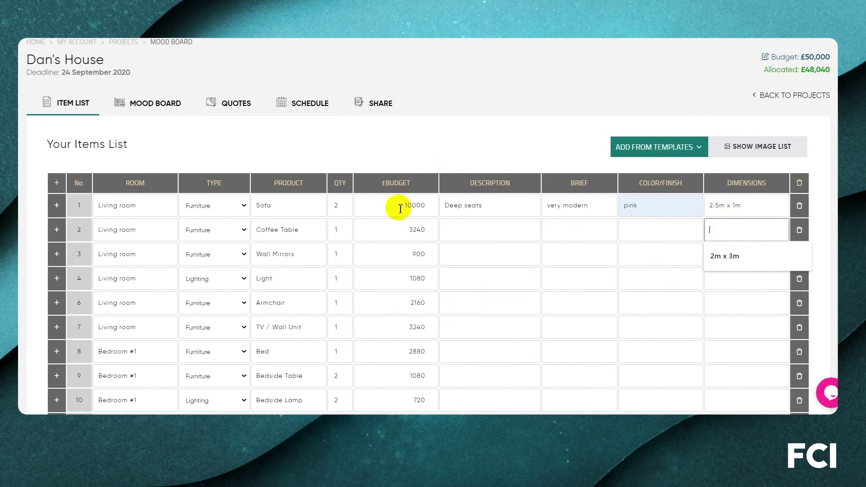
scroll(304, 354, "down", 6)
scroll(465, 261, "up", 7)
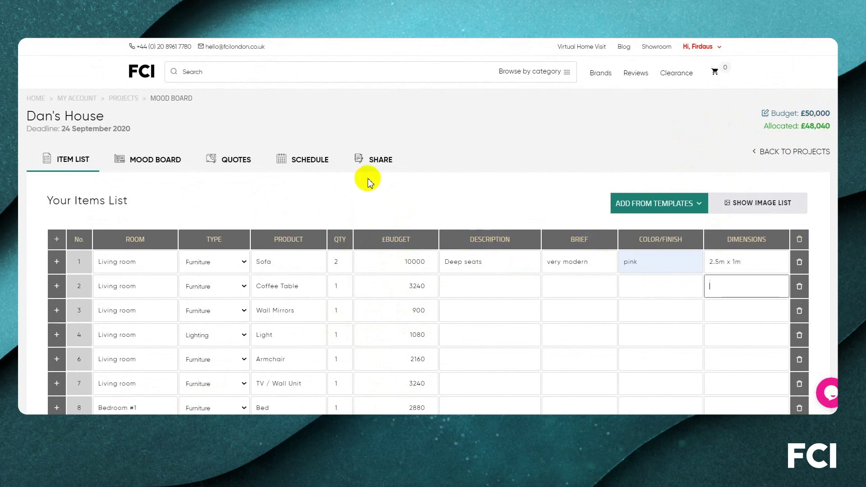
Export the completed items list as a PDF and look through the exported document
scroll(367, 179, "down", 3)
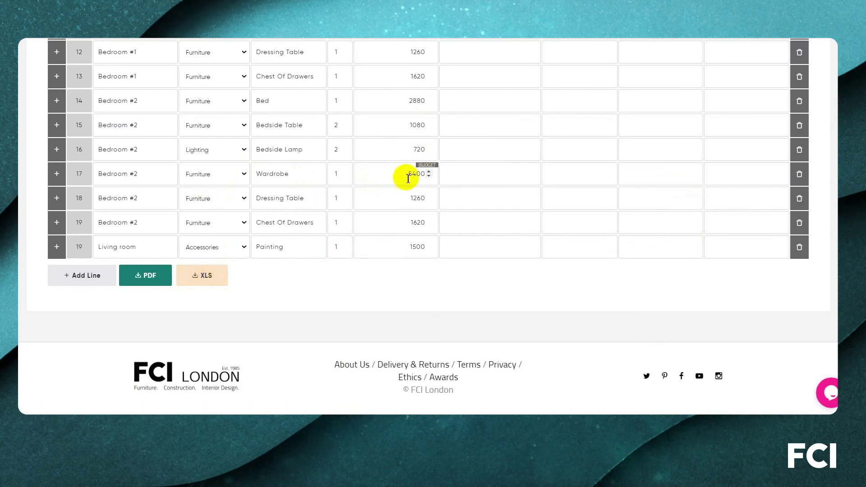
left_click(140, 275)
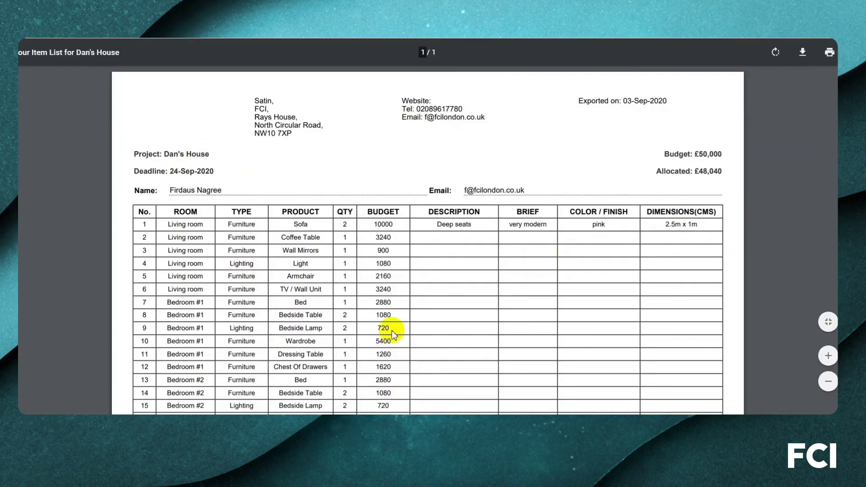
scroll(381, 181, "down", 2)
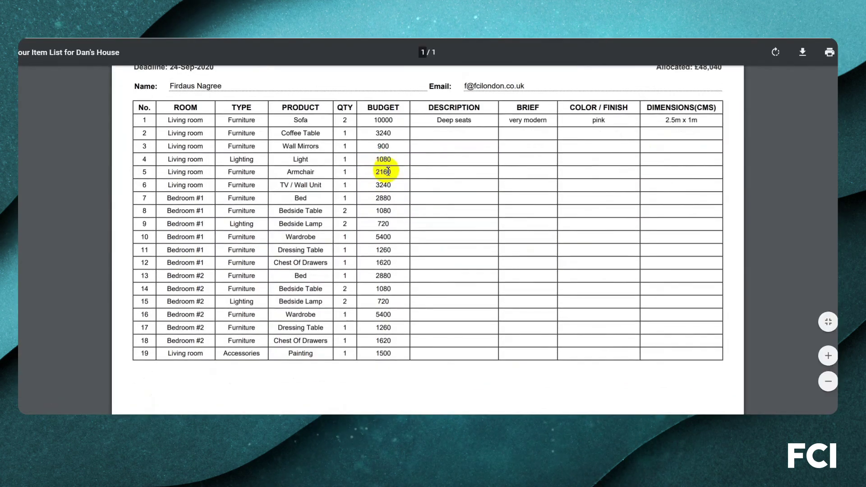
scroll(409, 169, "up", 3)
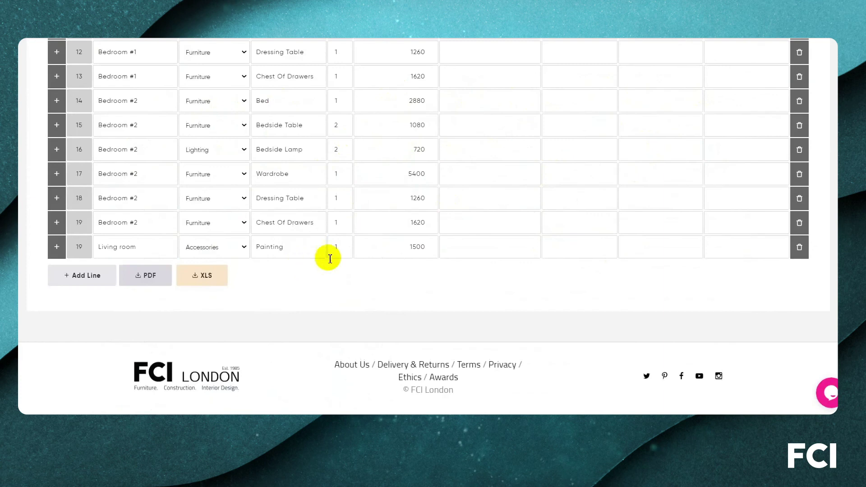
Open the project's mood board and create a space named Living Room
scroll(325, 258, "up", 10)
scroll(391, 227, "up", 5)
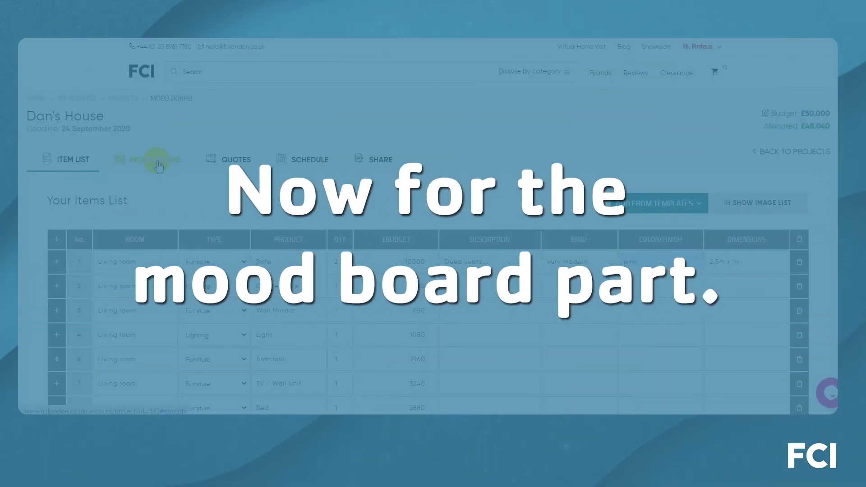
left_click(158, 163)
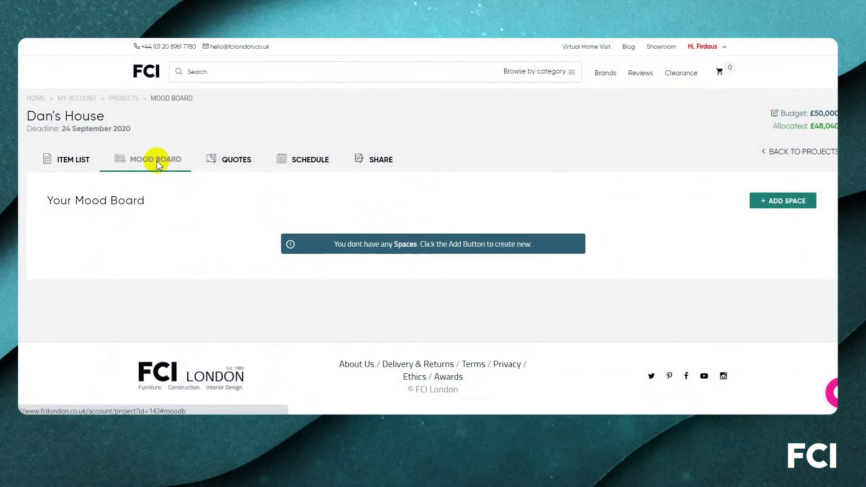
left_click(773, 205)
left_click(381, 209)
left_click(339, 256)
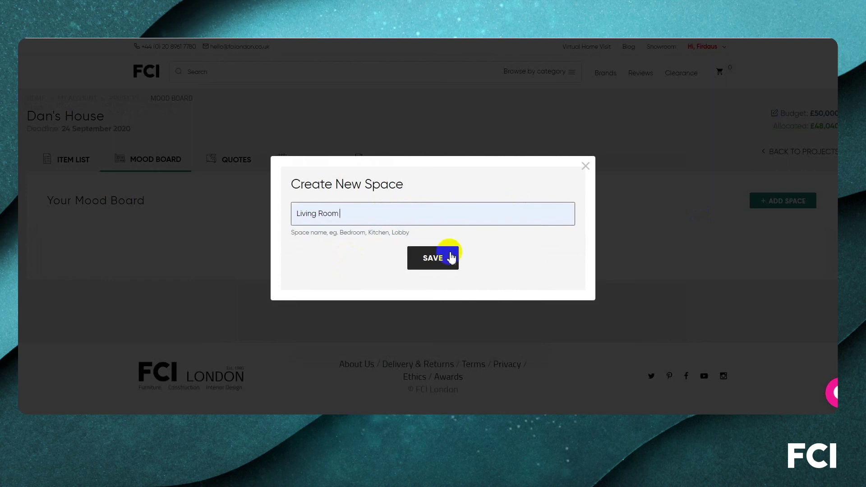
left_click(455, 258)
Create a second mood board space named Bedroom
left_click(752, 203)
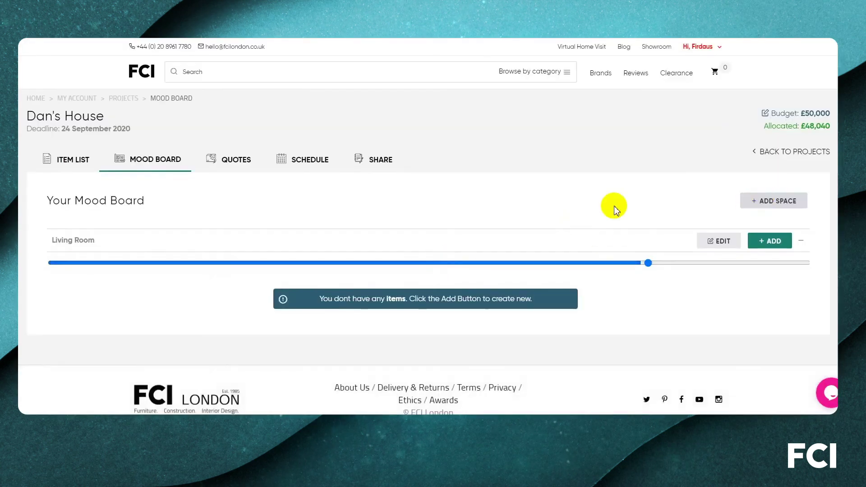
left_click(316, 213)
left_click(333, 246)
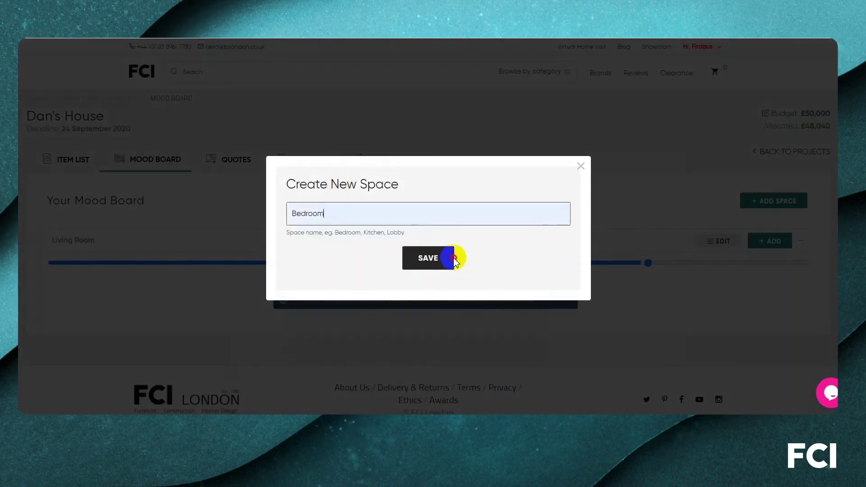
left_click(451, 258)
Start adding a furniture idea to the Living Room space and search the catalogue for "sofa"
scroll(437, 201, "down", 2)
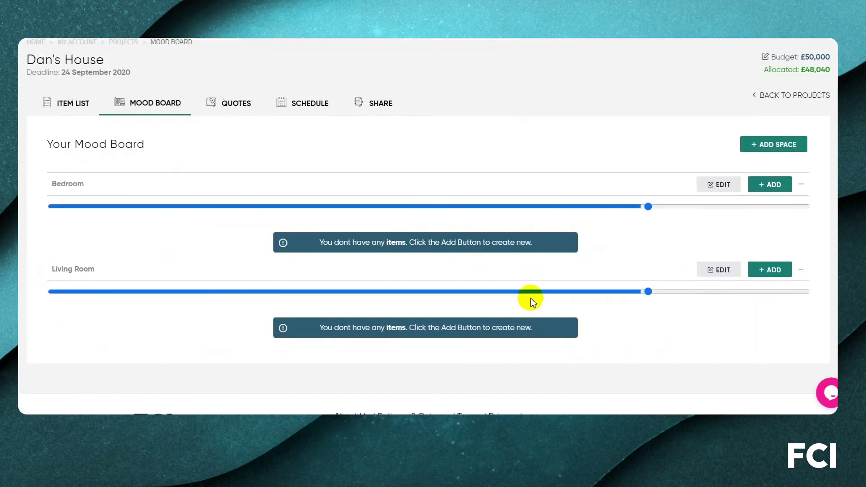
left_click(769, 270)
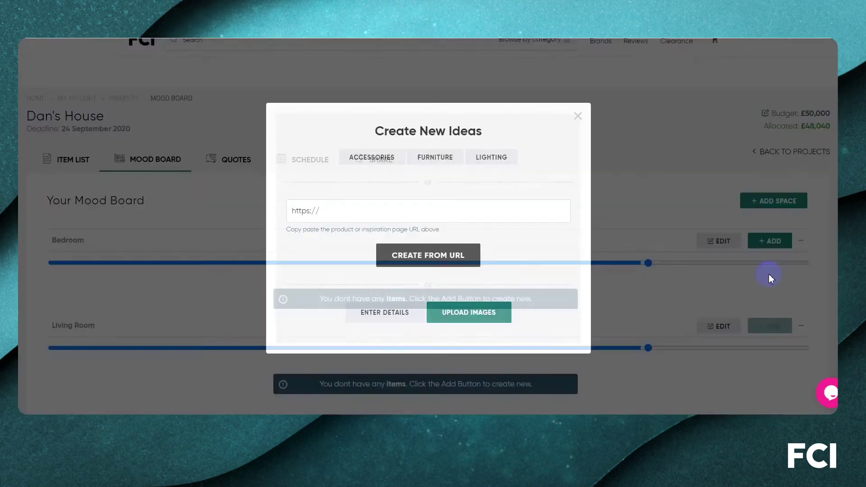
left_click(436, 158)
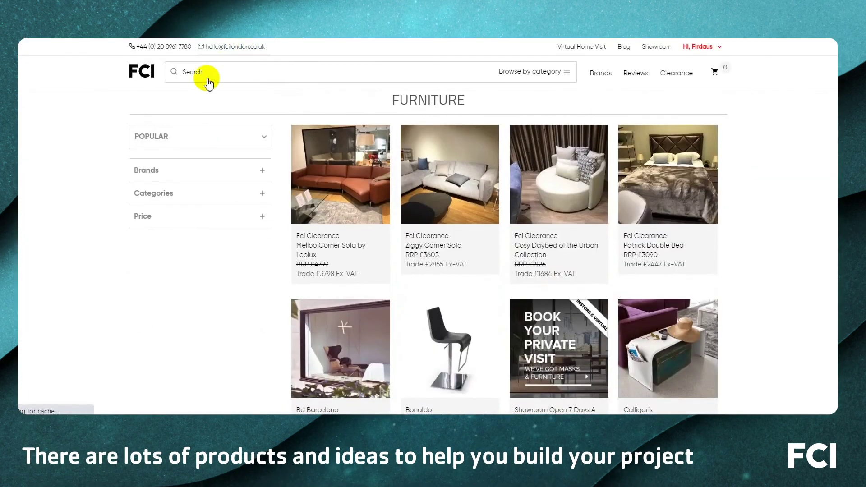
left_click(208, 81)
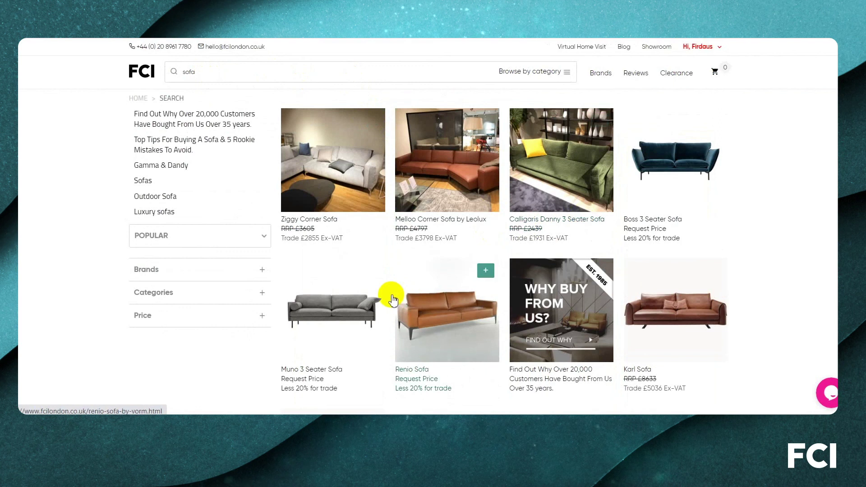
Add the Groundpiece Sofa from the search results to one of the current house project's spaces
scroll(745, 205, "down", 3)
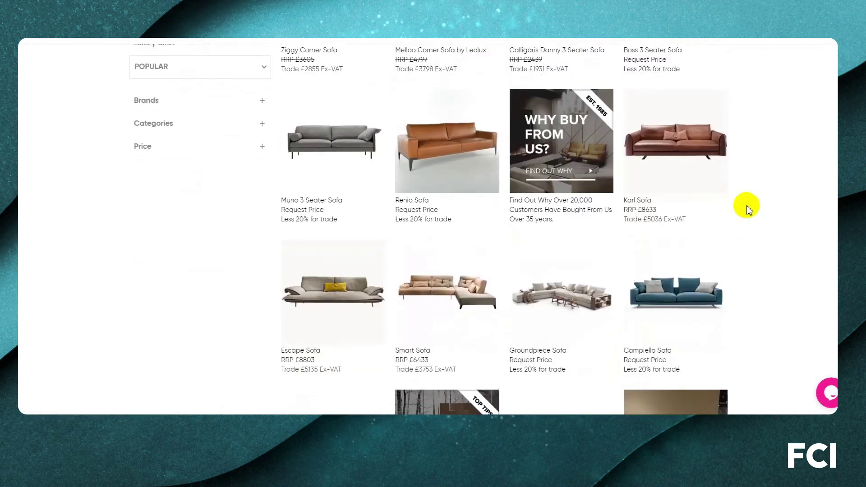
left_click(599, 251)
left_click(339, 169)
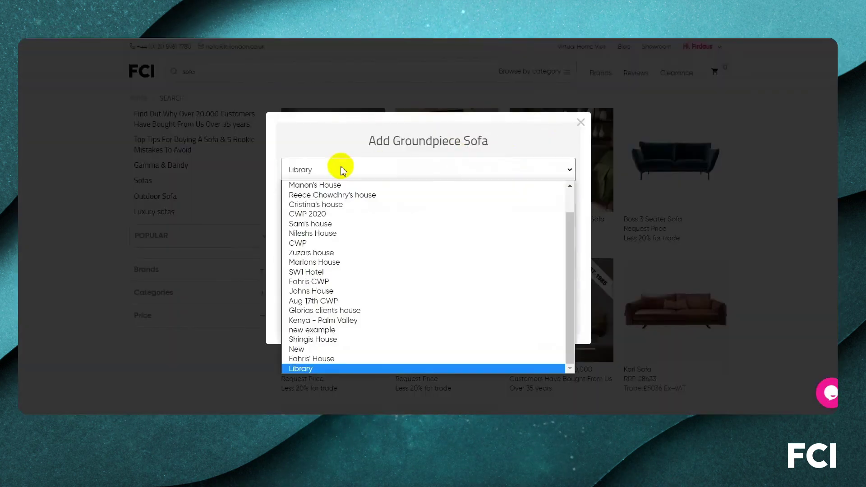
scroll(351, 186, "up", 1)
left_click(332, 187)
left_click(363, 217)
left_click(309, 240)
left_click(429, 316)
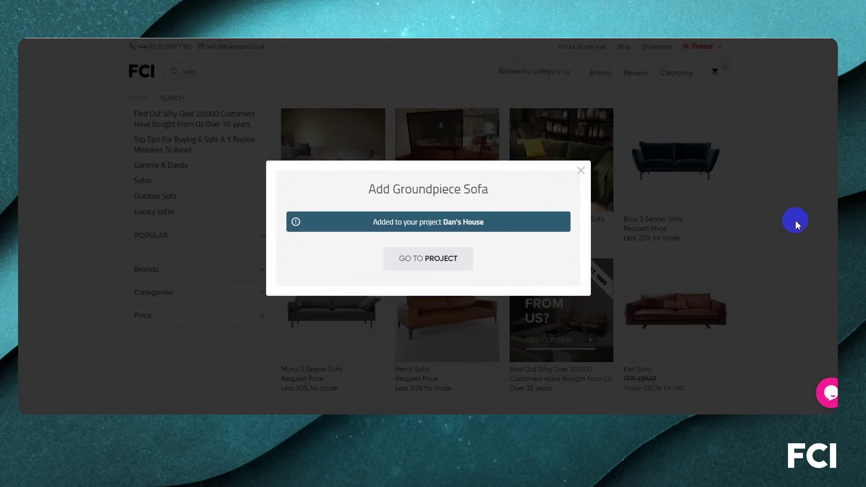
left_click(579, 170)
Add the Mcqueen Sofa to the same house project
scroll(579, 171, "down", 10)
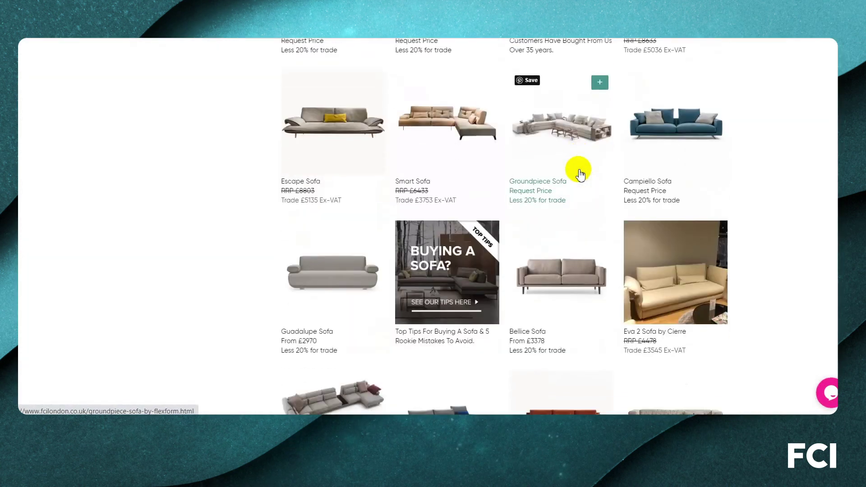
scroll(583, 174, "down", 3)
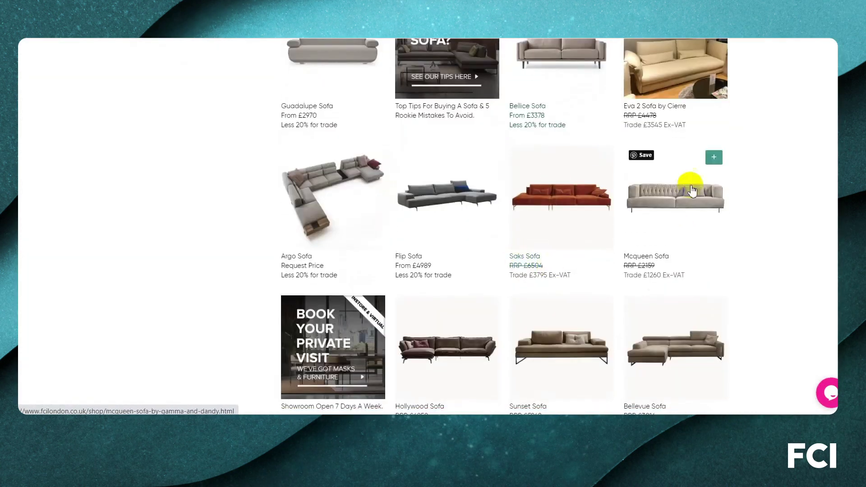
left_click(713, 157)
left_click(427, 303)
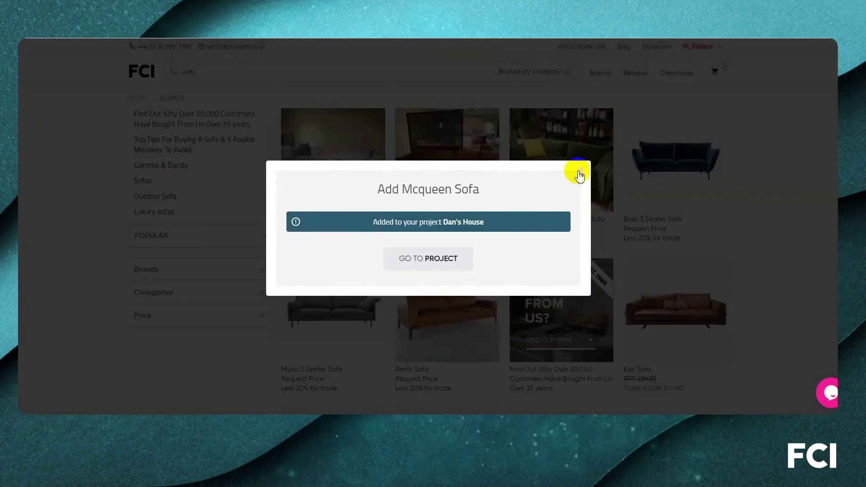
left_click(580, 175)
Add the New York Sofa to the same house project
scroll(579, 175, "down", 4)
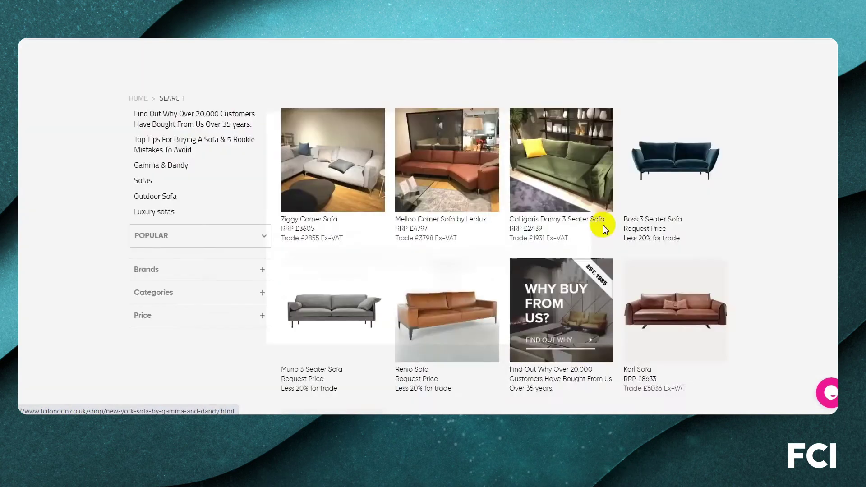
left_click(601, 221)
left_click(415, 311)
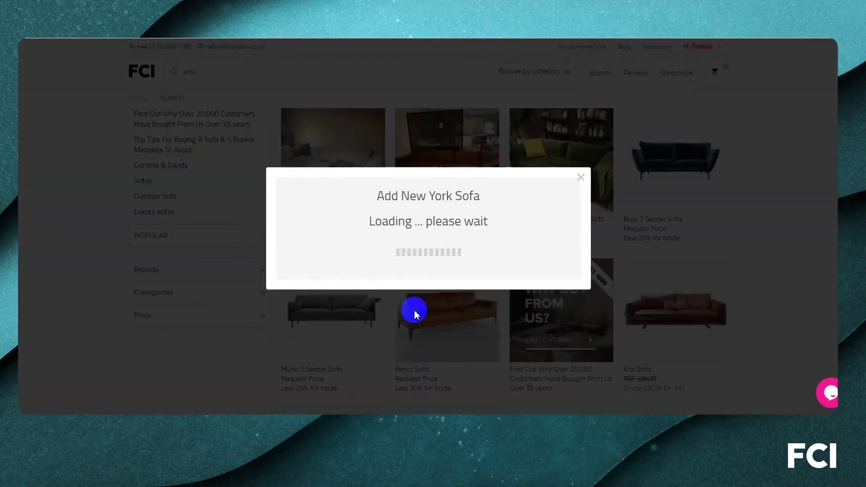
left_click(582, 172)
Save the Crossover Sofa to the Library, choosing its Sofas space
scroll(591, 174, "down", 15)
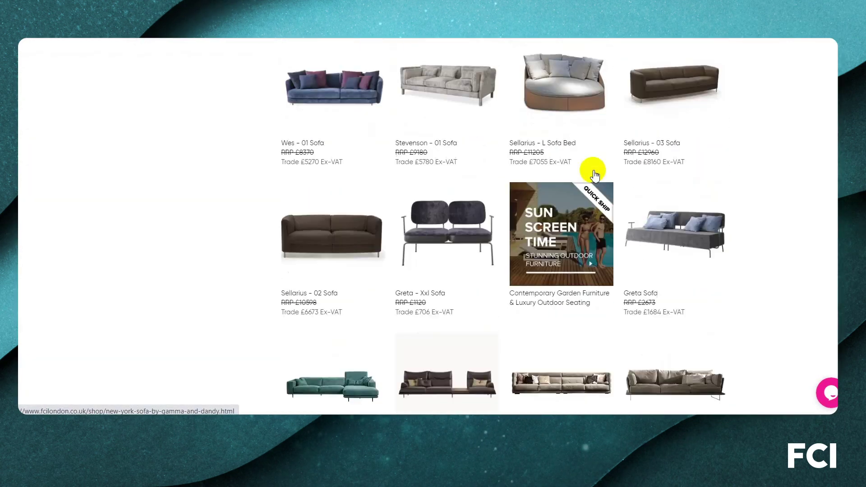
scroll(594, 176, "down", 5)
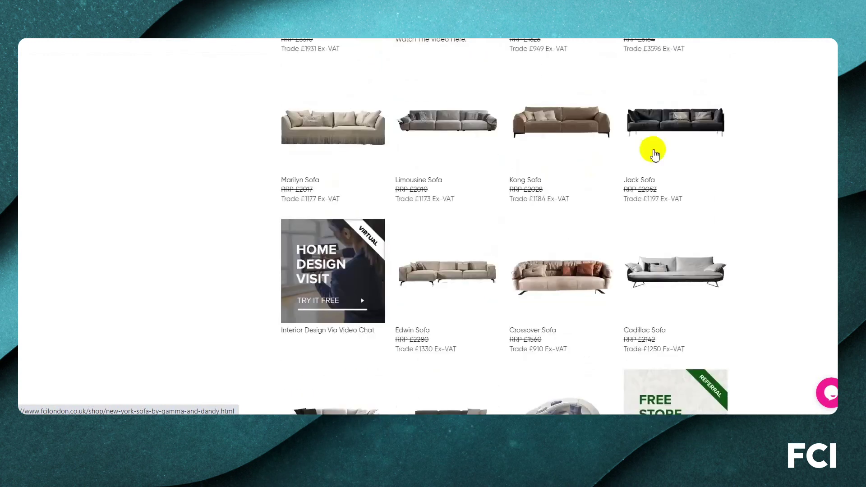
scroll(555, 258, "down", 1)
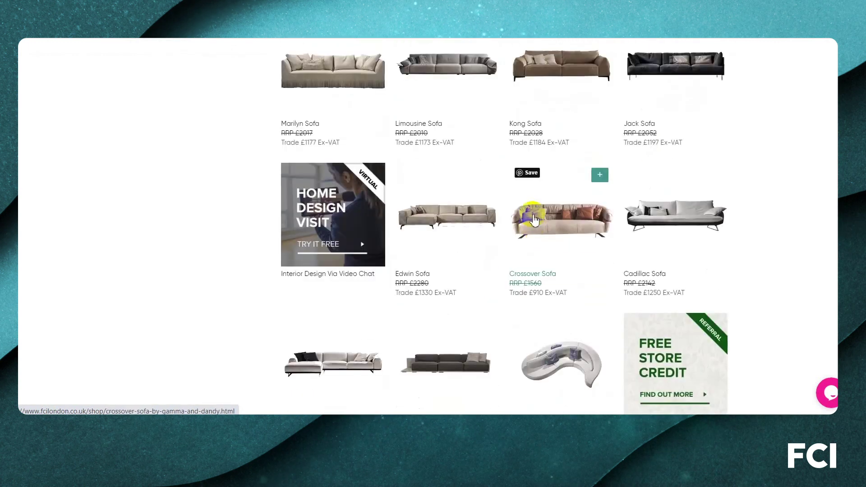
scroll(535, 220, "down", 1)
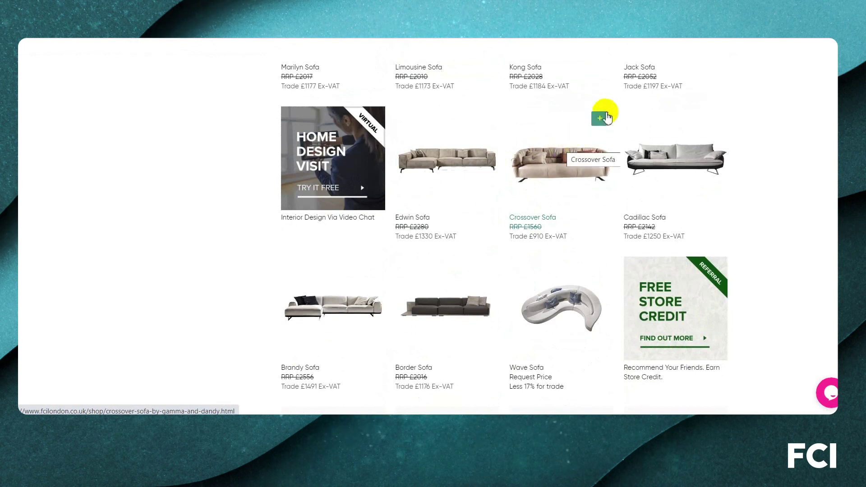
left_click(607, 116)
left_click(357, 169)
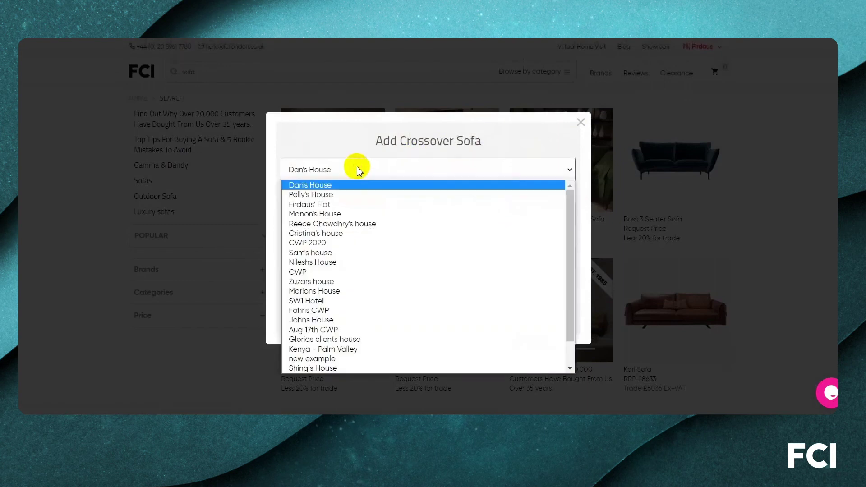
scroll(361, 217, "down", 1)
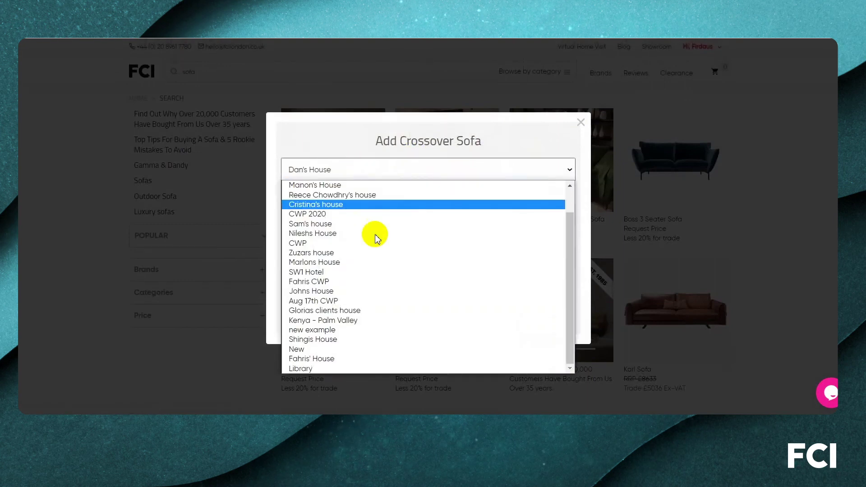
left_click(301, 369)
left_click(329, 221)
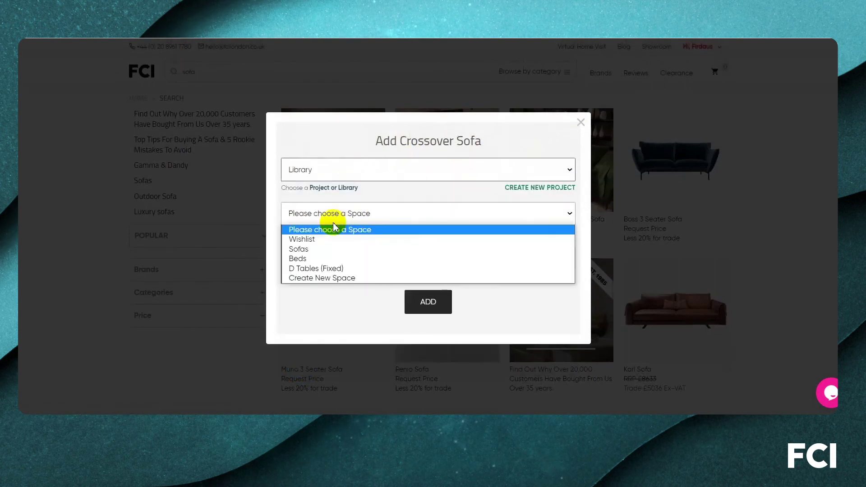
left_click(314, 250)
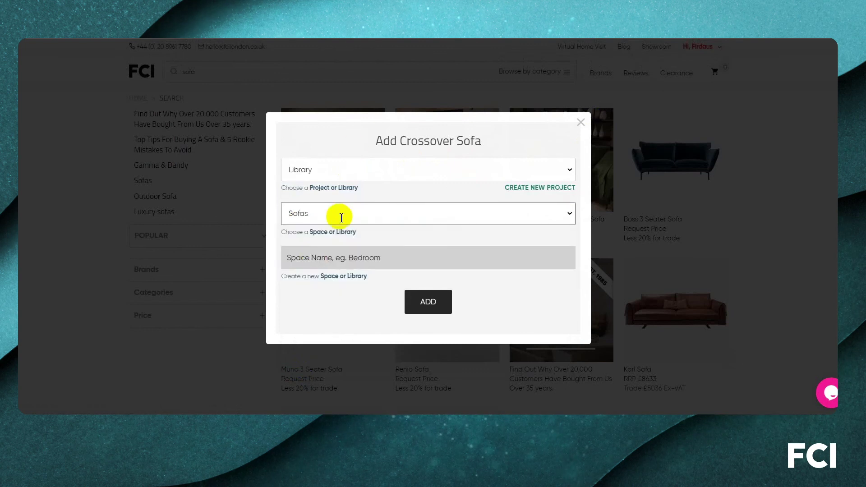
left_click(432, 305)
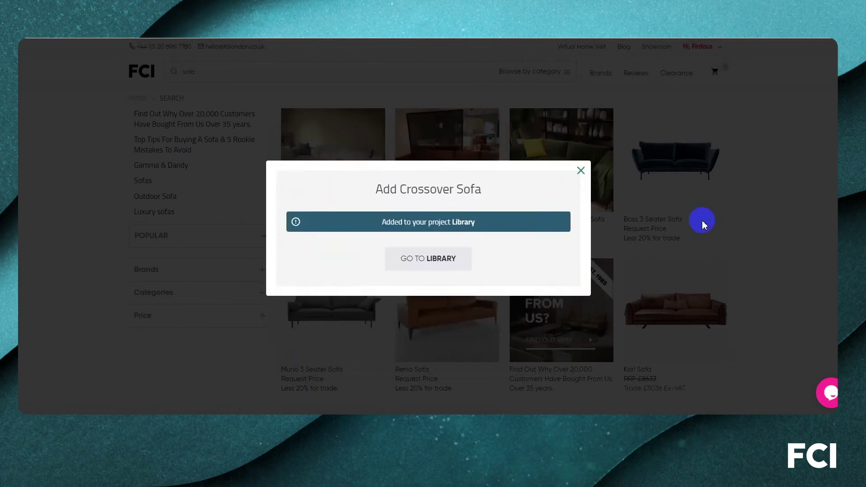
Close the Crossover Sofa confirmation and search the catalogue for "bed"
left_click(582, 171)
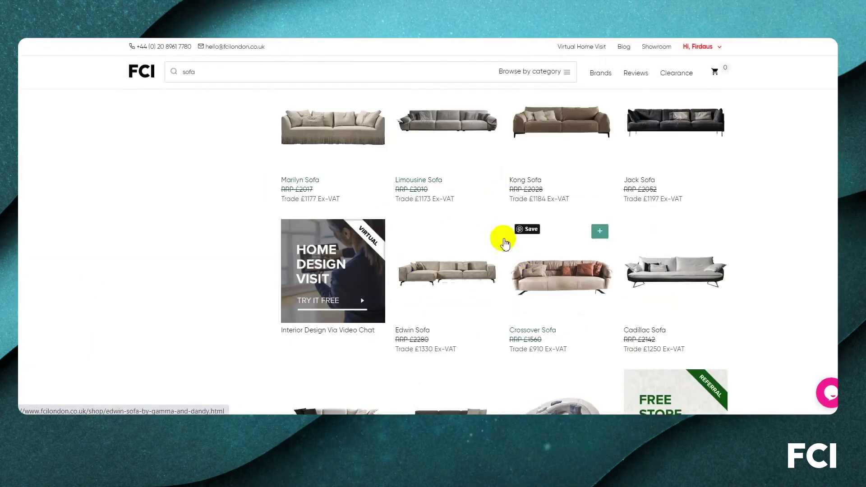
scroll(284, 136, "up", 2)
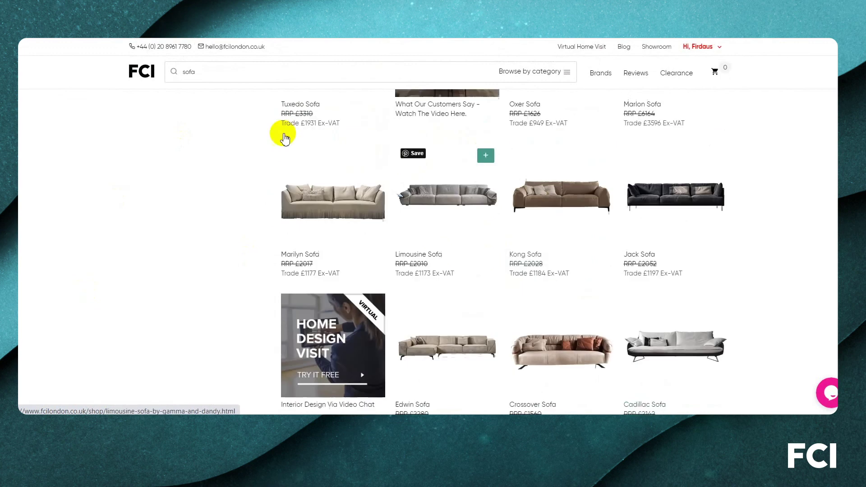
left_click_drag(207, 77, 177, 78)
type("bed")
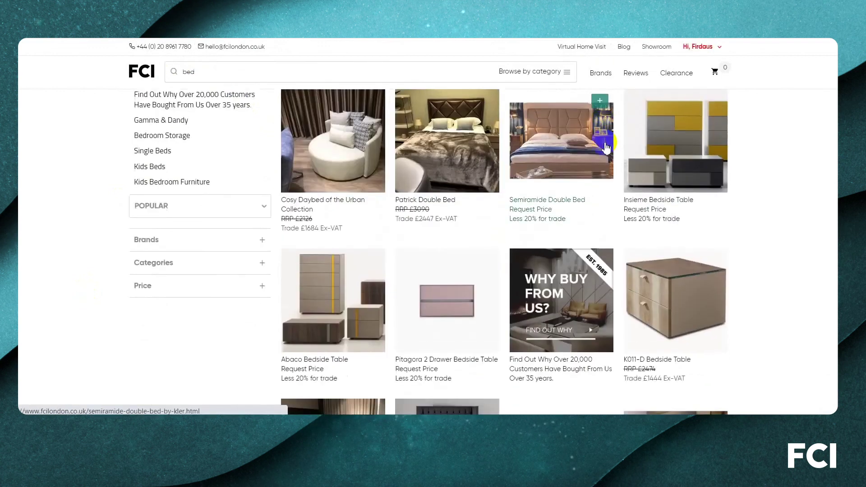
Add the Tulip Double Bed from the search results to the current house project's Bedroom space
scroll(592, 161, "down", 10)
left_click(573, 137)
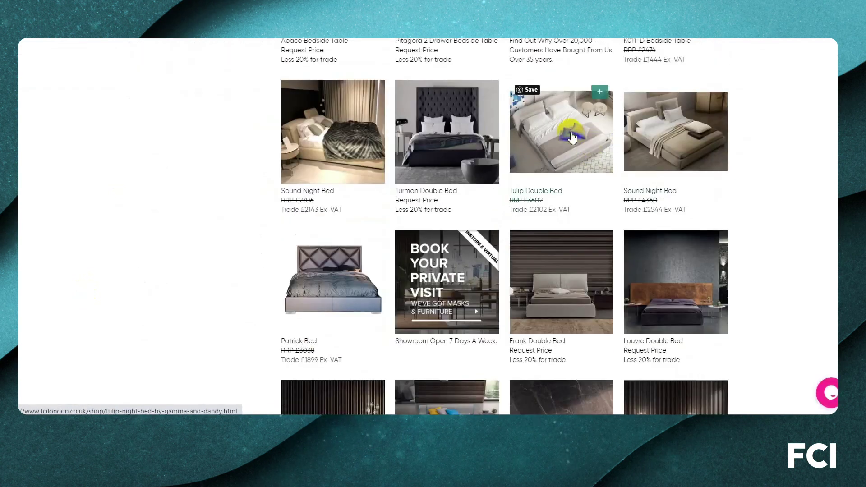
left_click(600, 92)
left_click(351, 175)
scroll(348, 185, "up", 3)
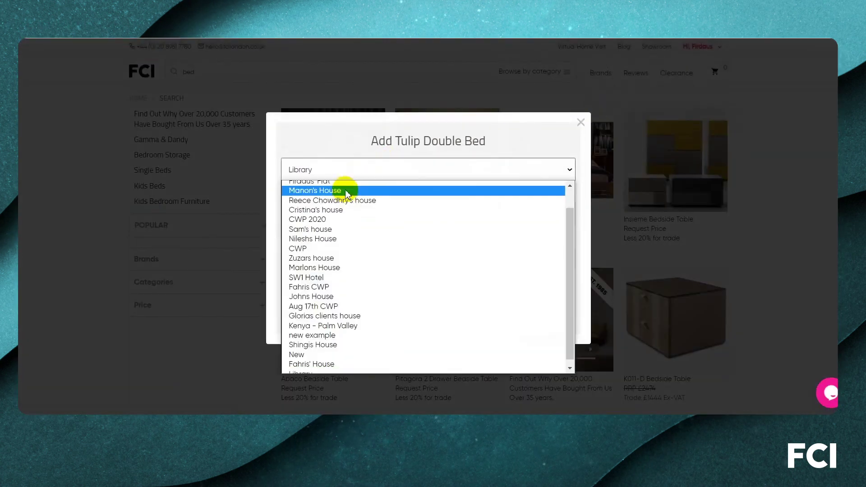
left_click(343, 185)
left_click(343, 221)
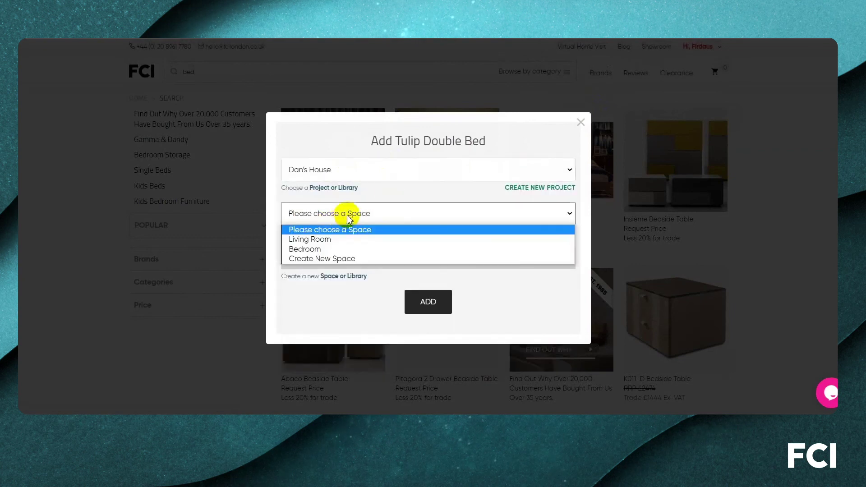
left_click(308, 248)
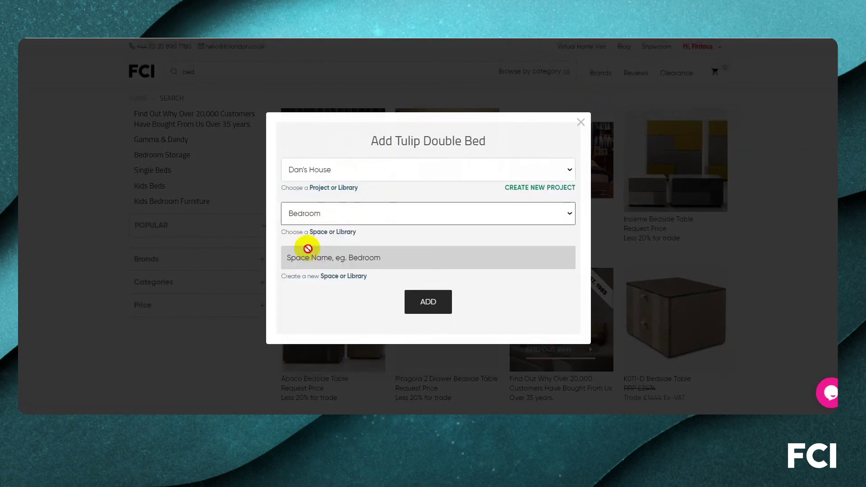
left_click(435, 306)
left_click(615, 209)
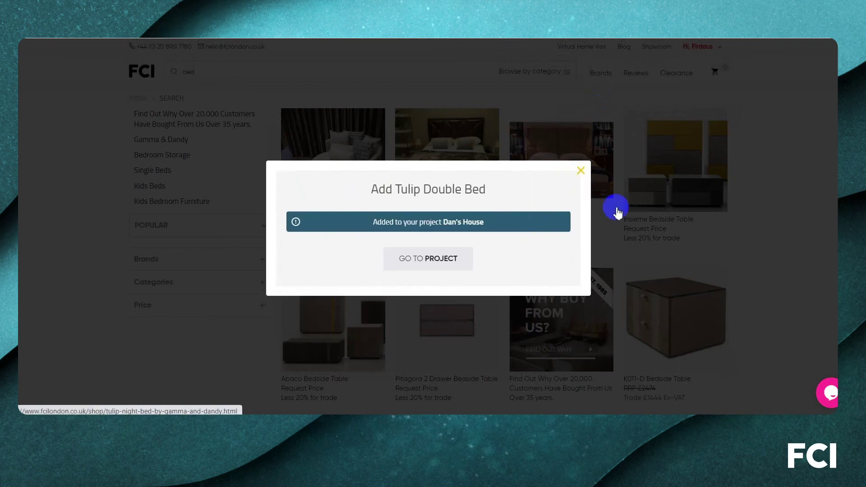
Open the house project's mood board and review the products in its Bedroom and Living Room spaces
scroll(616, 209, "down", 7)
scroll(702, 165, "up", 2)
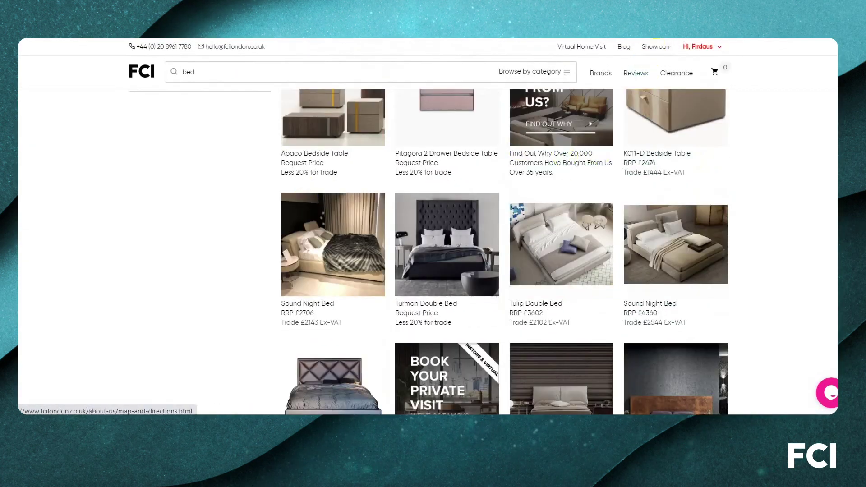
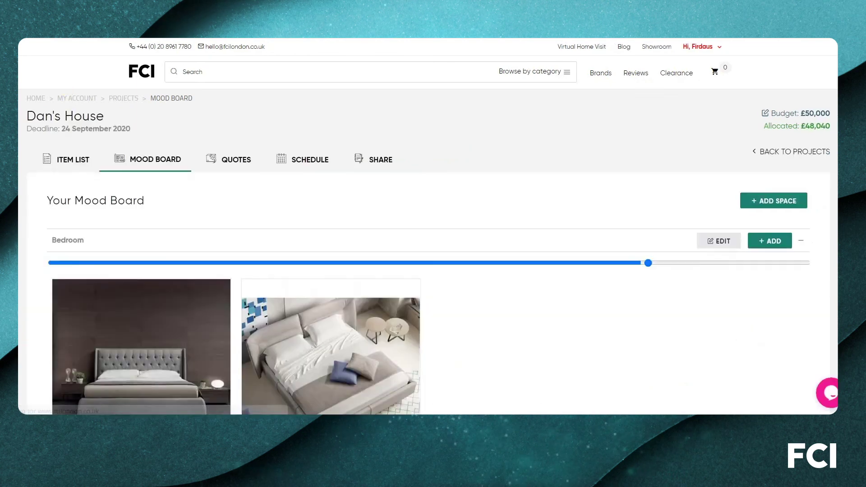
scroll(187, 193, "down", 1)
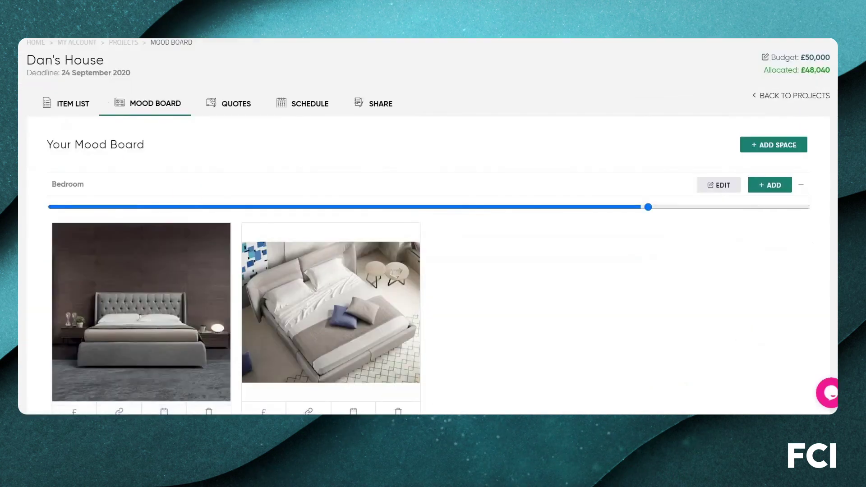
left_click(181, 197)
scroll(316, 258, "down", 3)
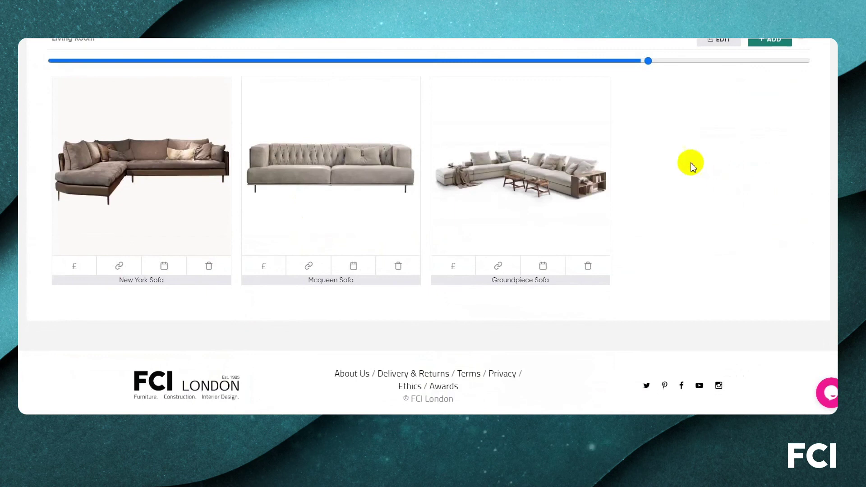
Upload the Escape, Campiello, Boss 3 Seater and Hollywood sofa images to the mood board's Living Room space
scroll(677, 194, "up", 1)
left_click(772, 99)
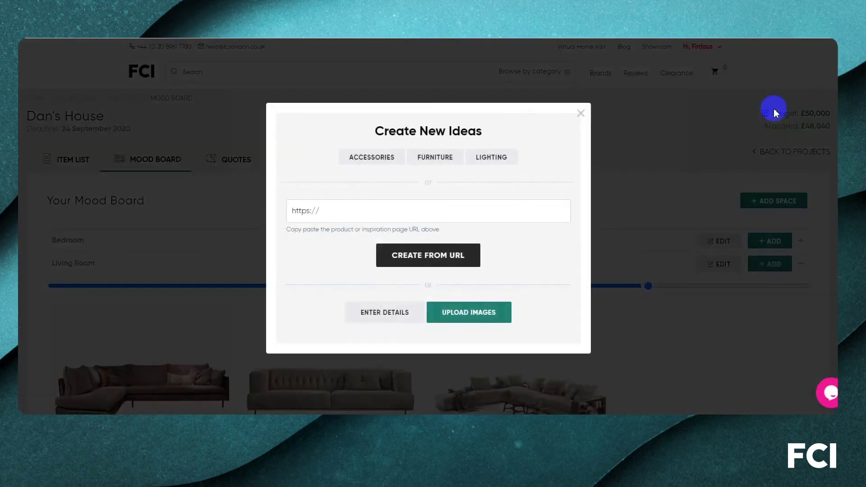
left_click(492, 313)
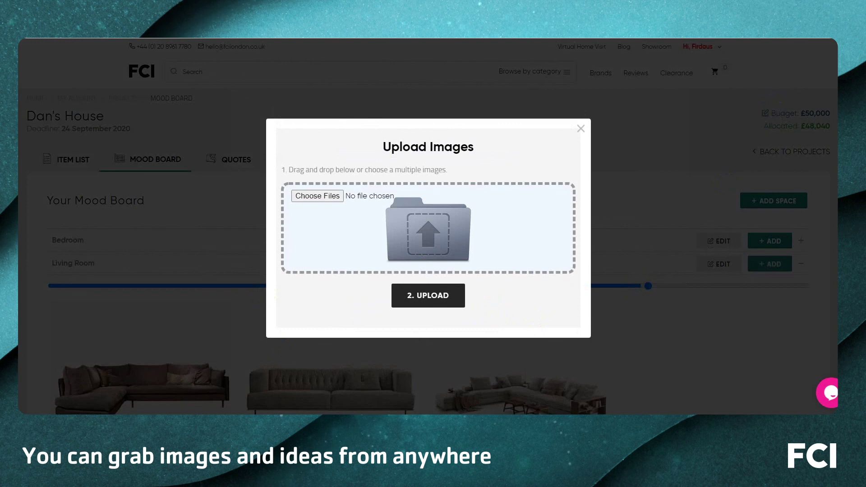
left_click_drag(267, 216, 473, 248)
left_click(421, 299)
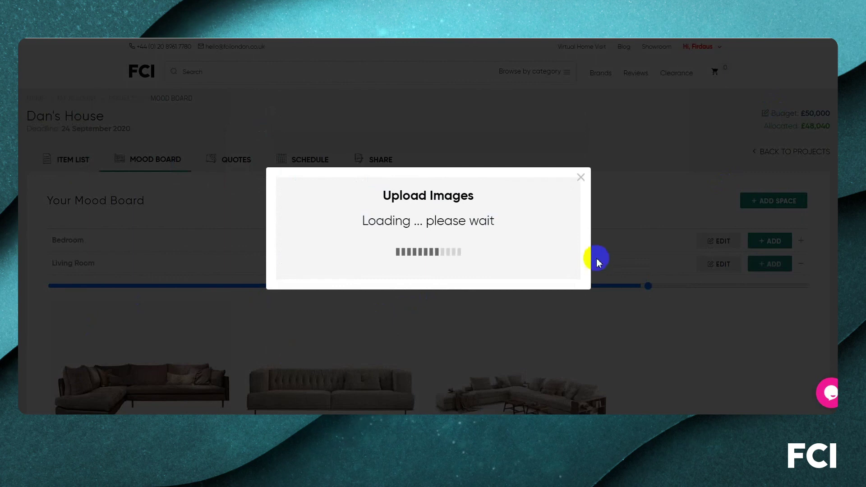
scroll(608, 201, "down", 1)
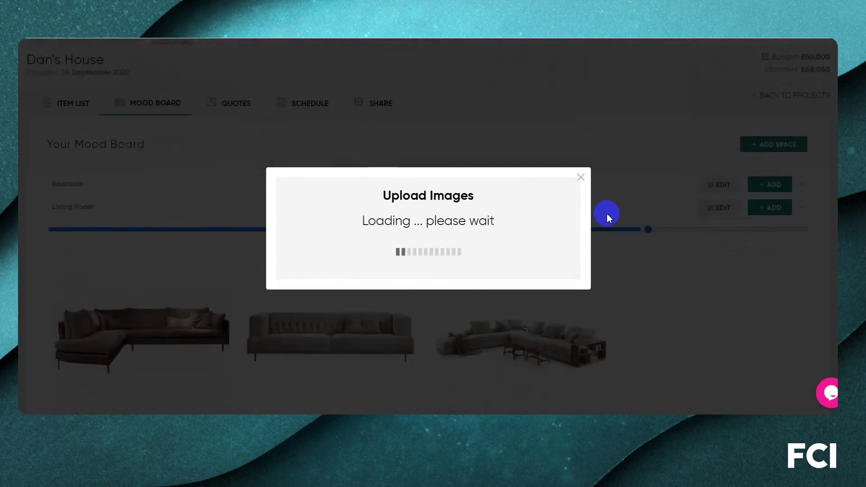
scroll(603, 210, "down", 2)
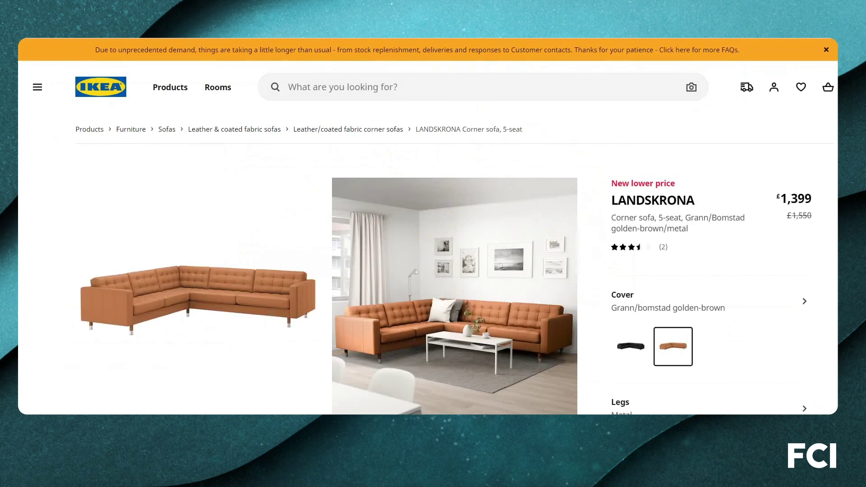
Create a Living Room idea from the product page URL of IKEA's golden-brown LANDSKRONA 5-seat corner sofa
scroll(77, 208, "down", 2)
scroll(339, 228, "up", 2)
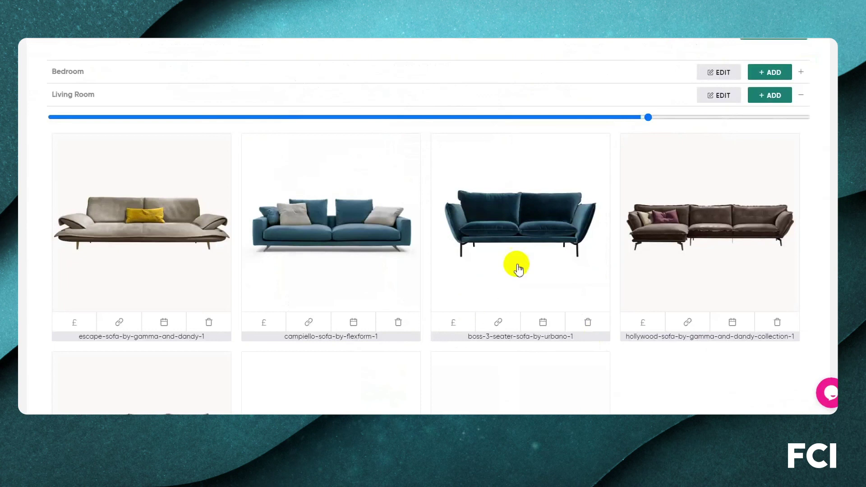
scroll(561, 293, "up", 3)
scroll(397, 265, "down", 2)
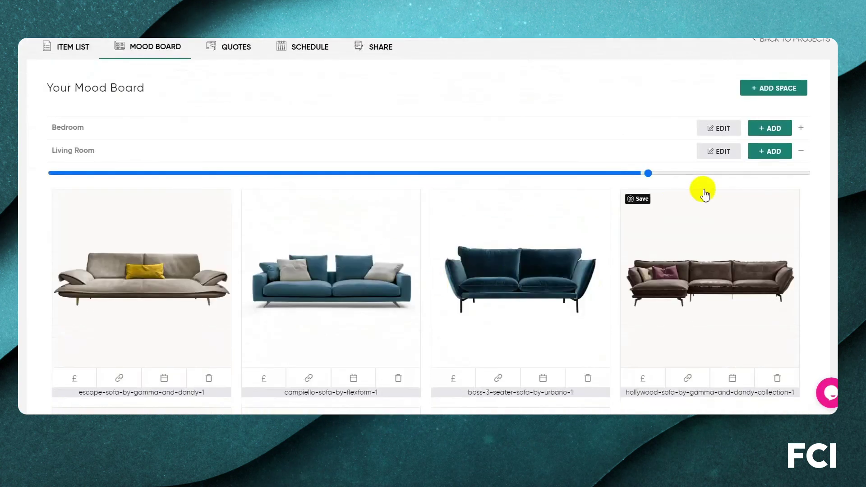
left_click(761, 153)
left_click(337, 215)
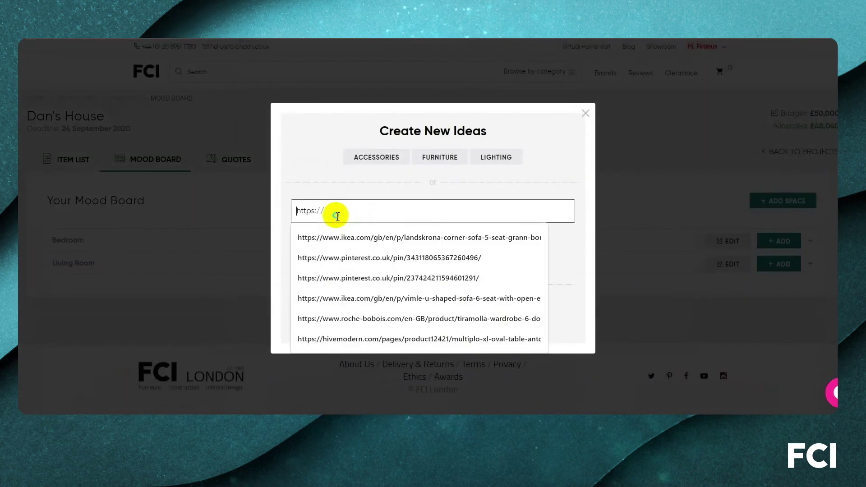
right_click(337, 216)
left_click(381, 303)
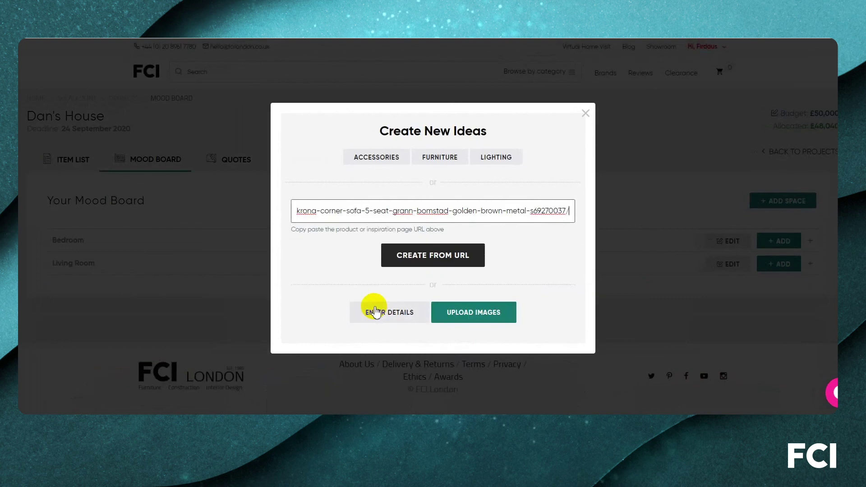
left_click(436, 269)
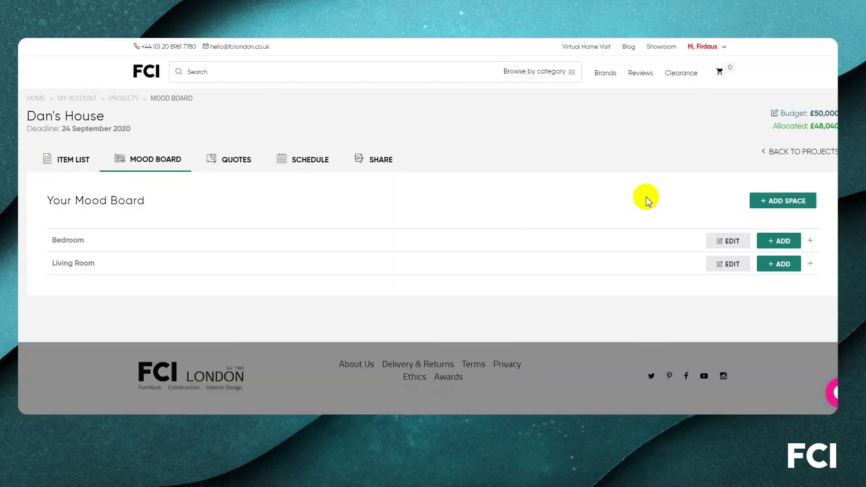
Expand the Living Room space and examine its collected sofa ideas
left_click(141, 271)
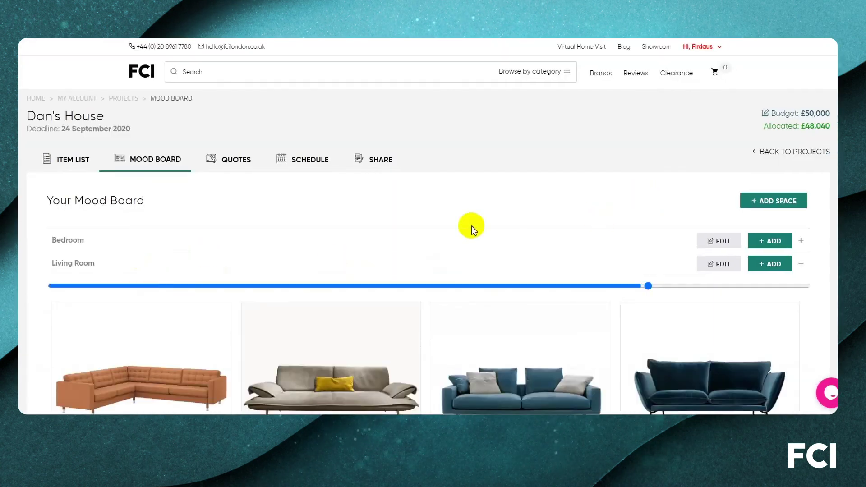
scroll(473, 230, "down", 1)
scroll(387, 303, "down", 3)
scroll(497, 226, "down", 3)
scroll(452, 253, "up", 4)
scroll(519, 212, "down", 1)
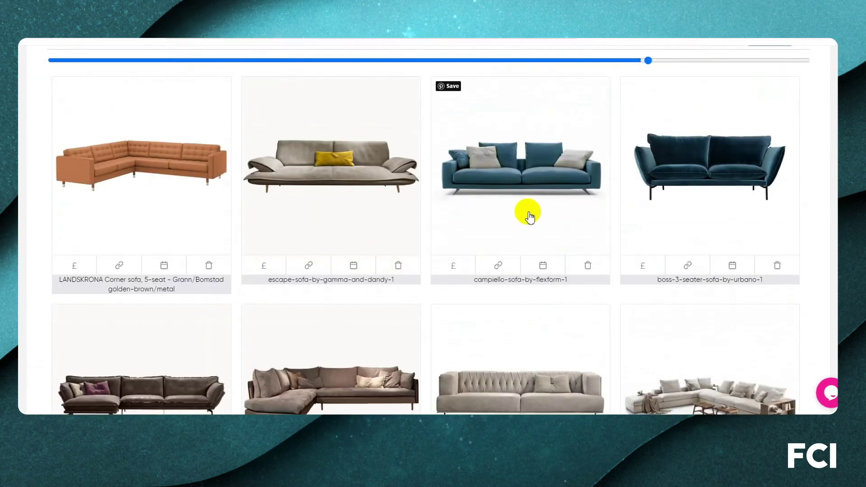
scroll(530, 217, "up", 5)
Upload two bed images to the mood board's Bedroom space
left_click(71, 243)
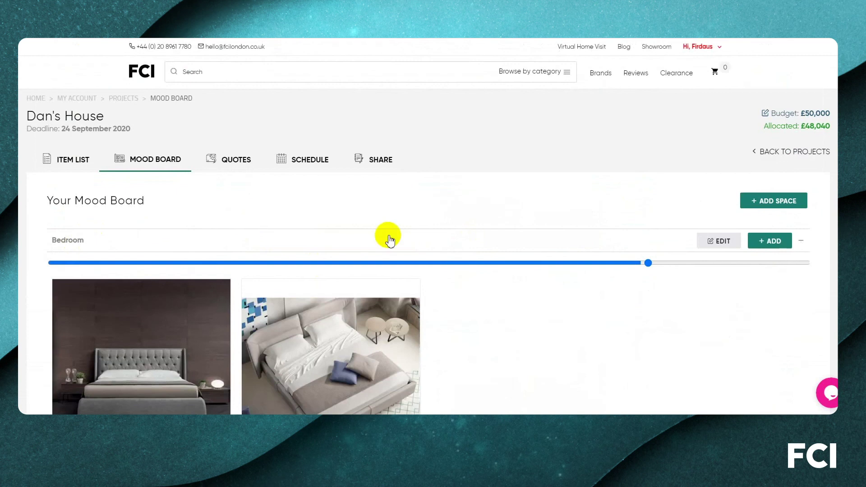
scroll(389, 239, "down", 1)
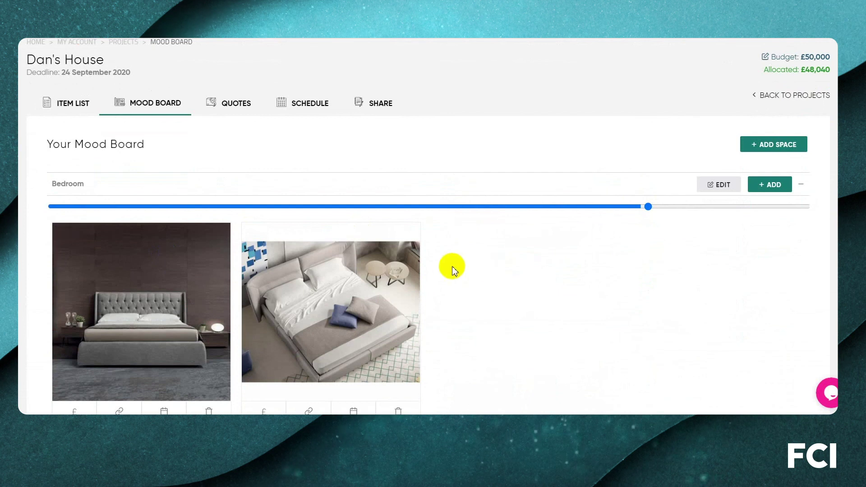
scroll(450, 266, "down", 1)
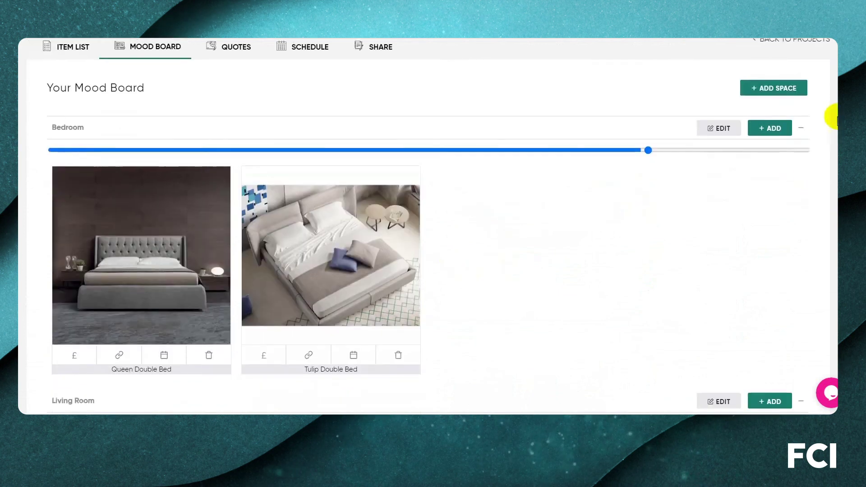
left_click(772, 128)
left_click(473, 314)
left_click_drag(301, 194, 489, 226)
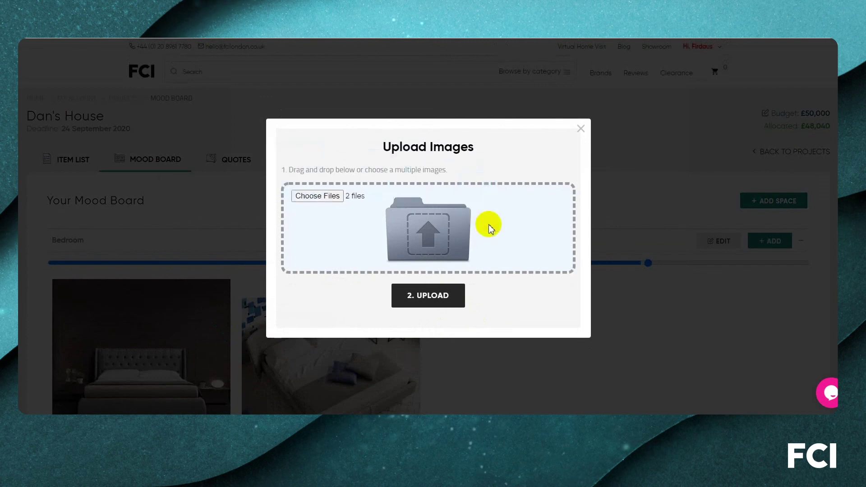
left_click(419, 295)
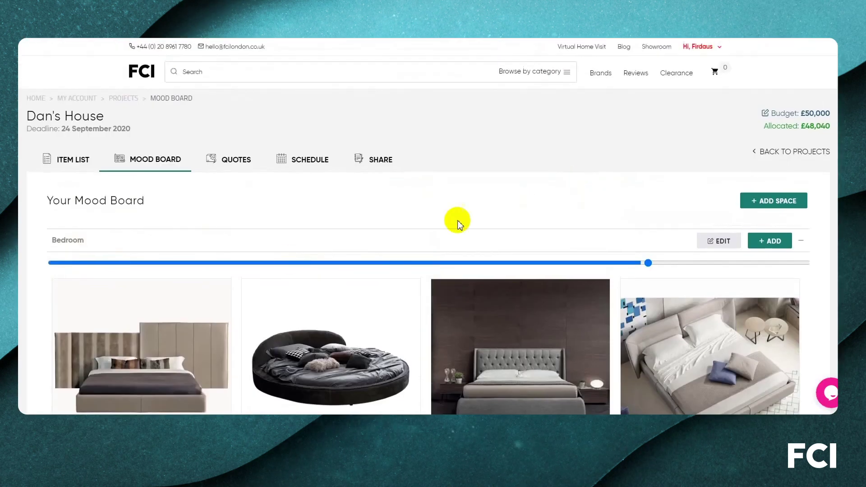
Collapse the Bedroom and Living Room spaces and create a new mood board space named "Paint colour ideas"
left_click(212, 235)
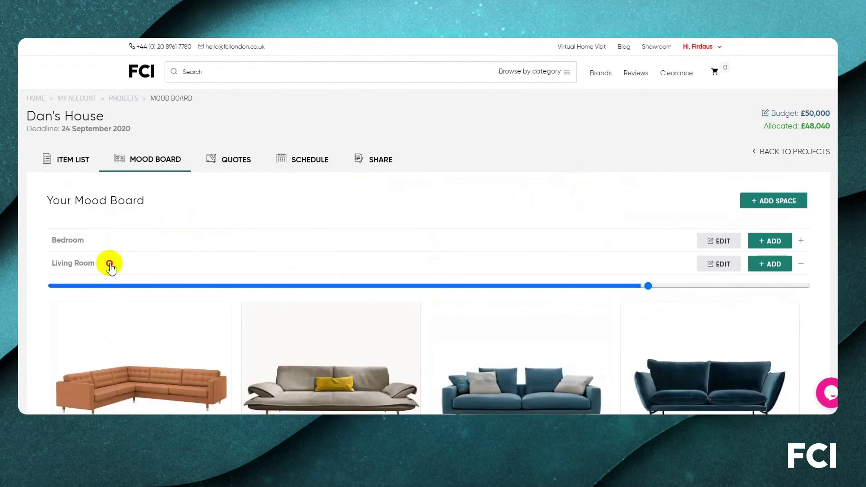
left_click(110, 264)
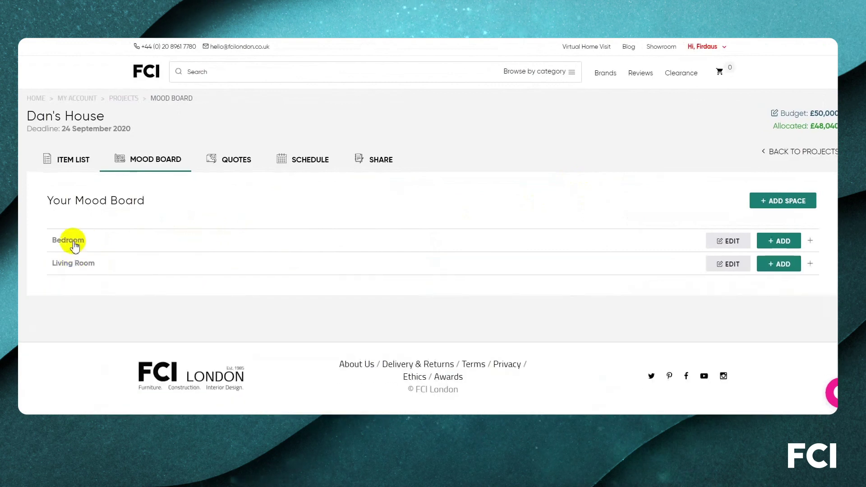
left_click(783, 201)
left_click(366, 211)
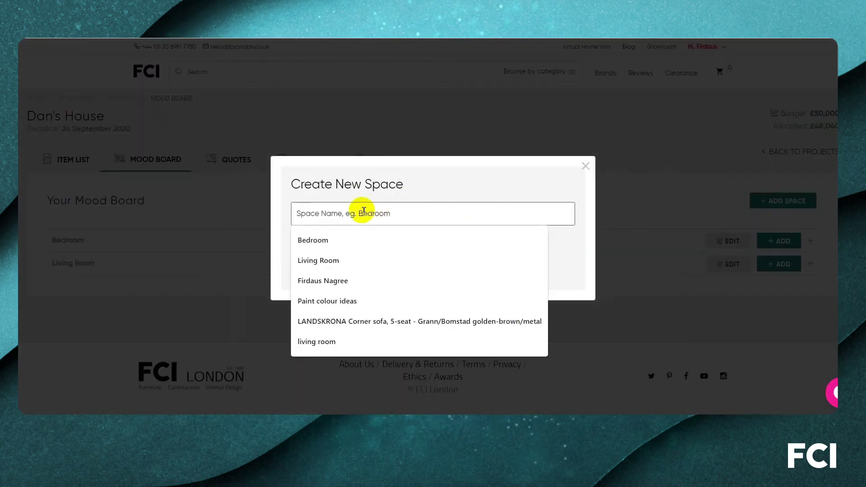
type("Pa")
key("Down")
key("Return")
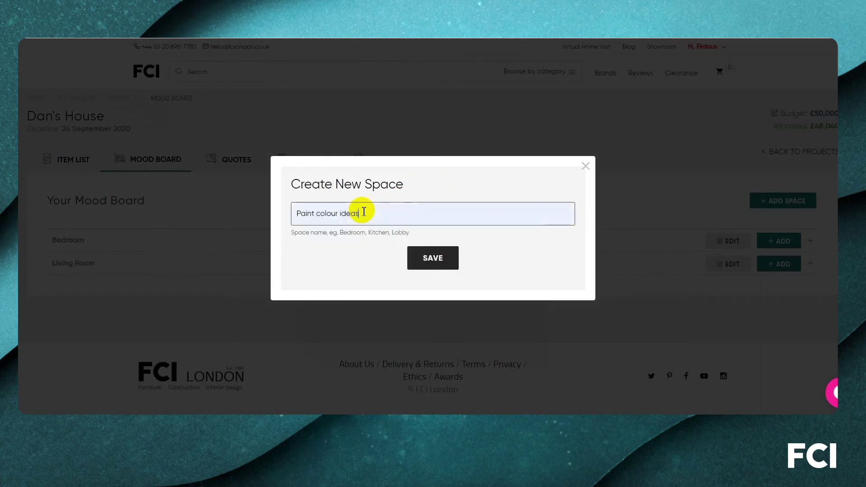
left_click(437, 260)
Start adding an idea to the Paint colour ideas space, then switch to Pinterest and search for "blue paint colors"
left_click(774, 242)
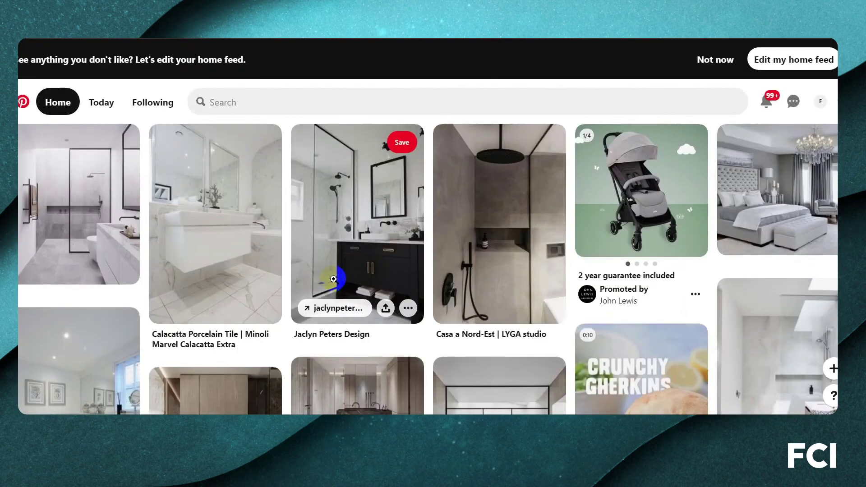
left_click(248, 100)
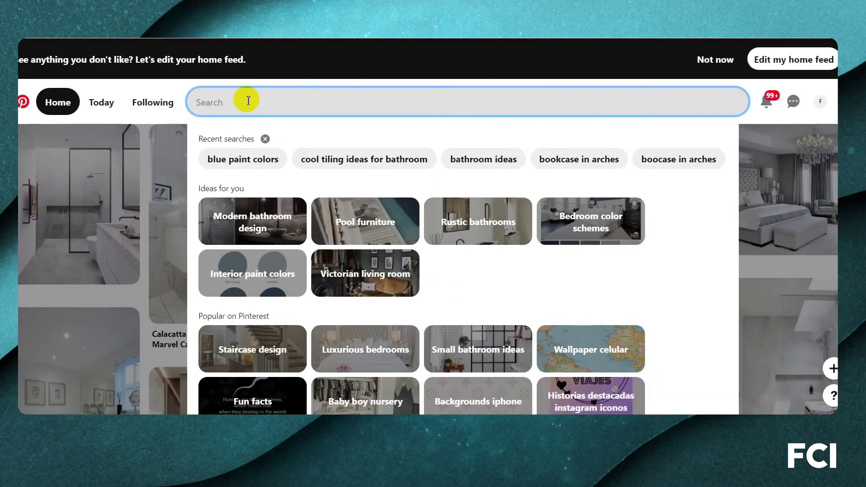
type("blue")
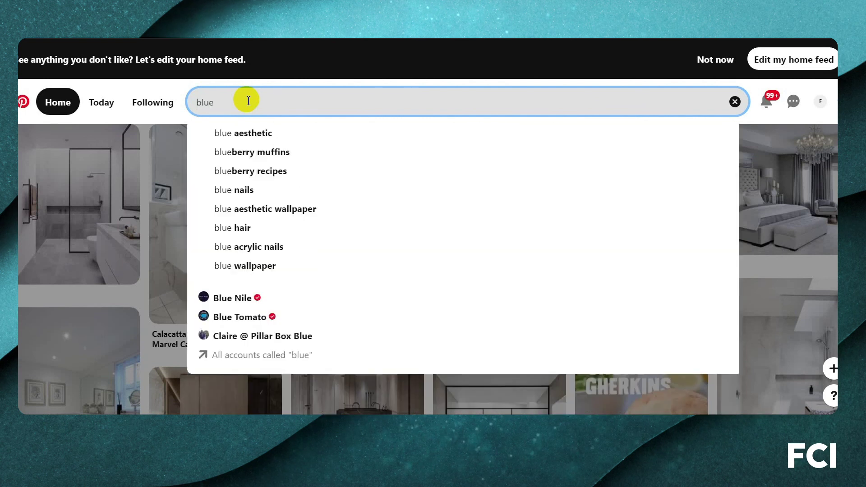
type(" paint colors")
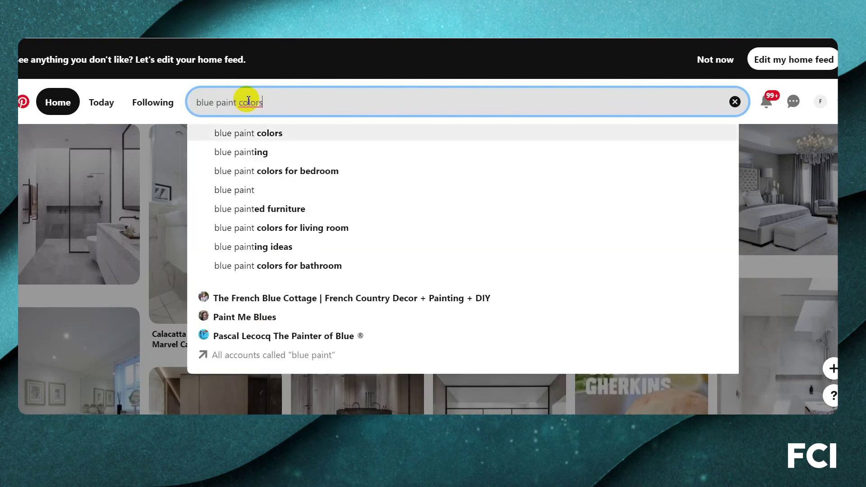
key("Return")
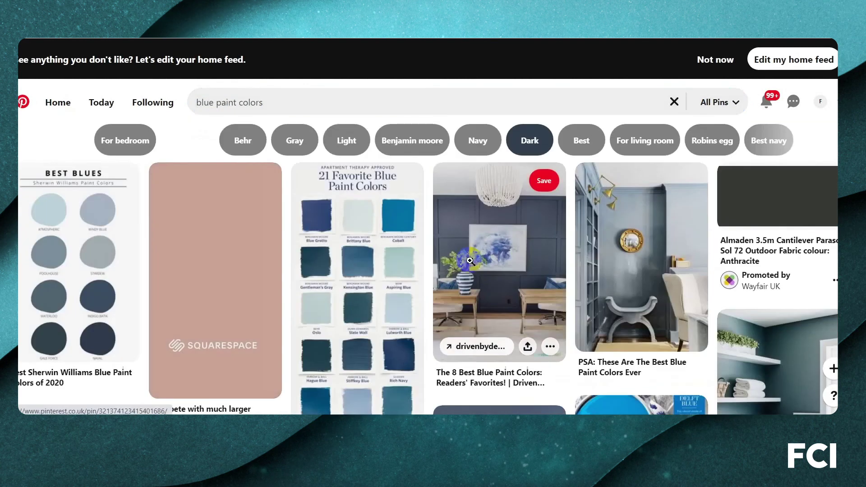
Create a Paint colour ideas entry from the Pinterest pin URL of the Sherwin Williams "Best Blues" chart
left_click(74, 195)
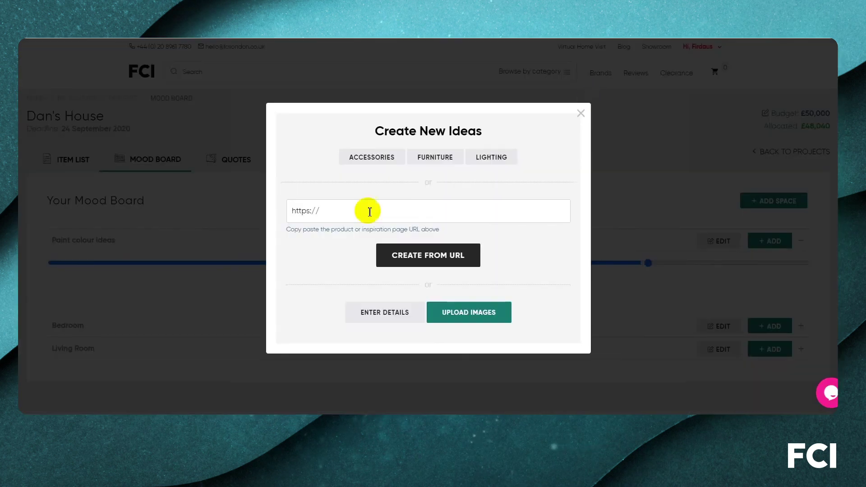
left_click(321, 209)
key("ctrl+v")
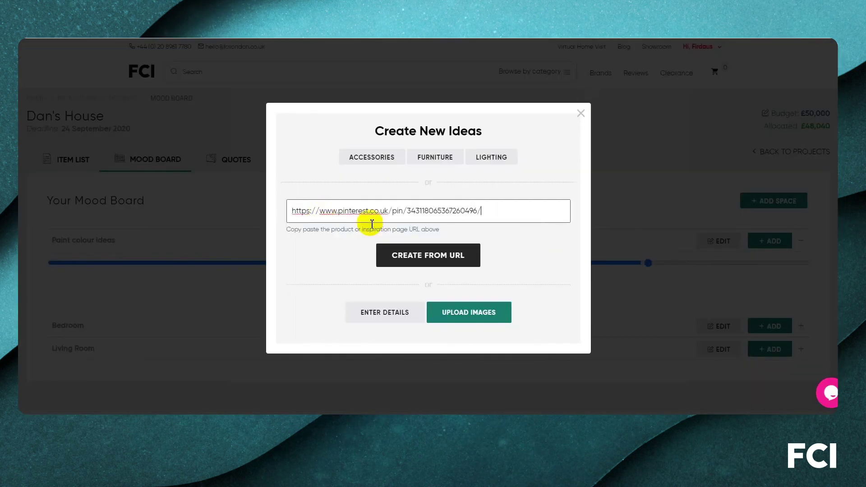
left_click(449, 256)
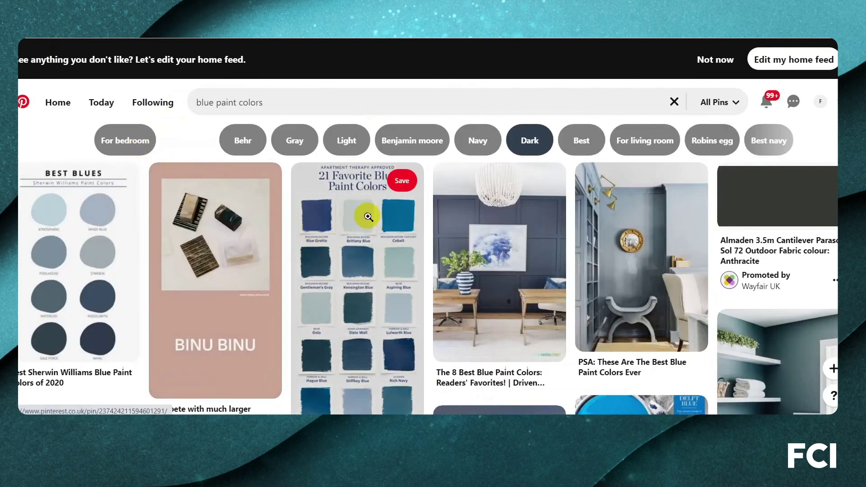
Create a second Paint colour ideas entry from the Pinterest pin URL of the "21 Favorite Blue Paint Colors" chart
left_click(370, 221)
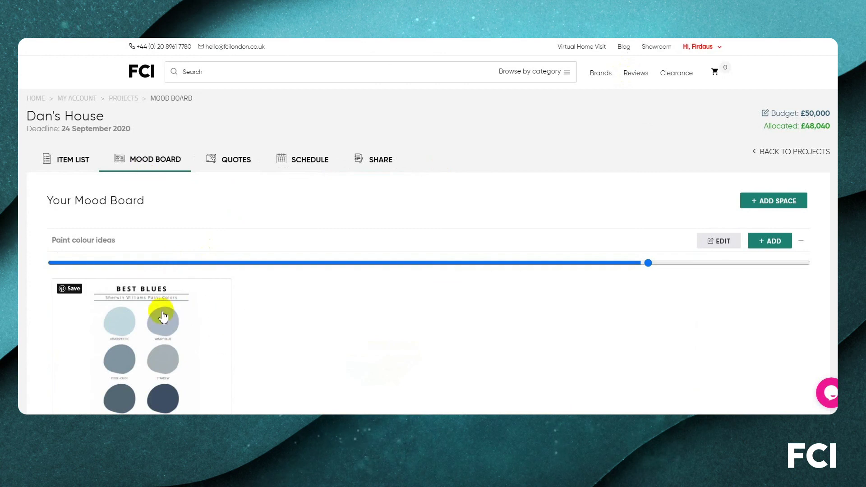
left_click(783, 244)
left_click(368, 212)
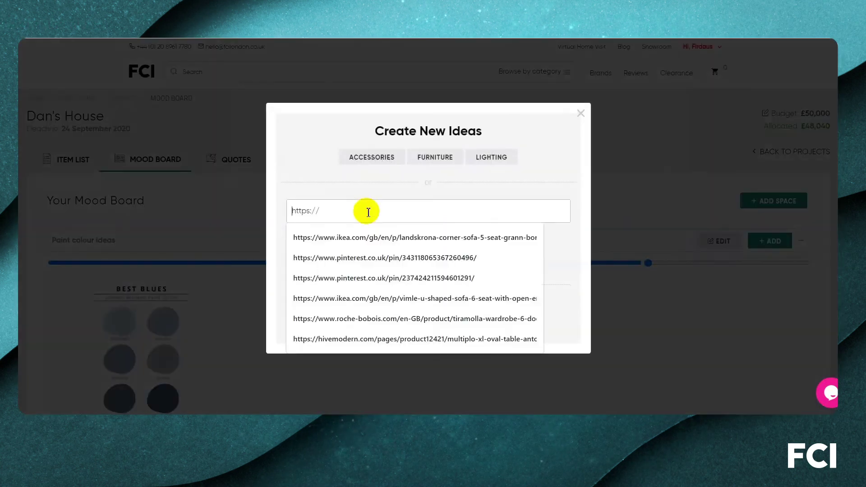
key("ctrl+v")
left_click(426, 253)
scroll(219, 223, "down", 3)
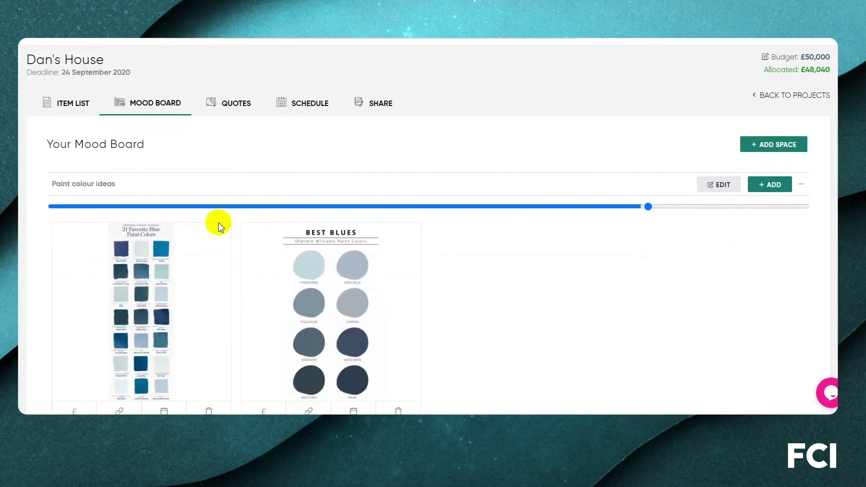
Collapse the Paint colour ideas space, then expand the Living Room space and shrink its sofa thumbnails to fit six per row
scroll(592, 169, "down", 5)
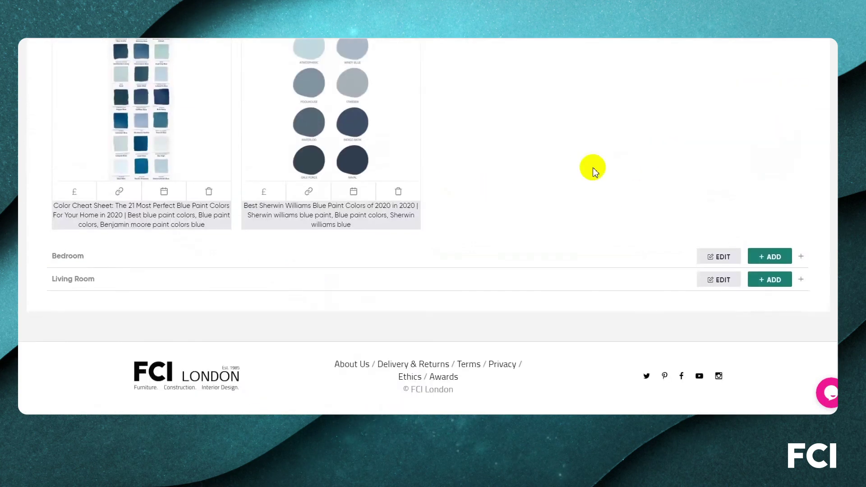
scroll(326, 218, "up", 8)
left_click(201, 240)
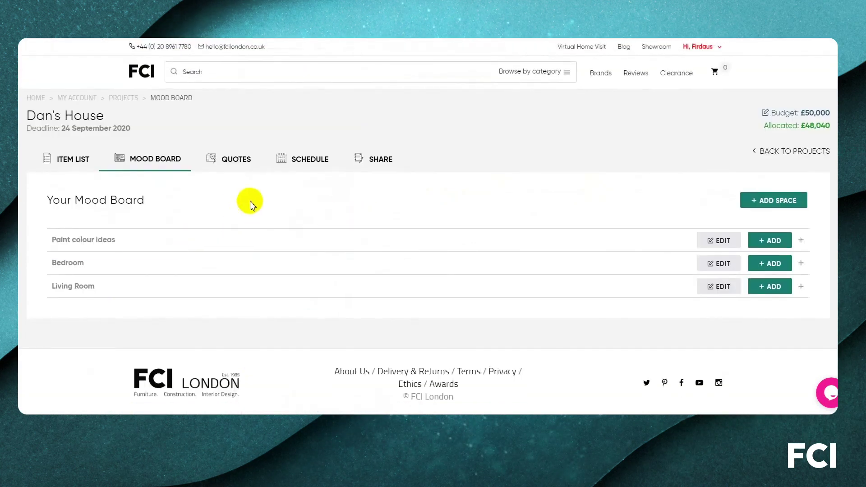
left_click(132, 283)
scroll(412, 199, "down", 5)
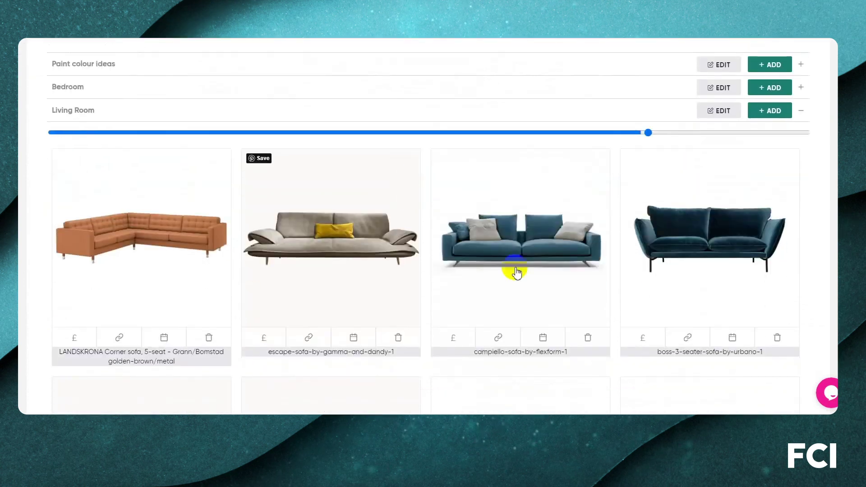
scroll(558, 302, "down", 3)
scroll(561, 294, "up", 4)
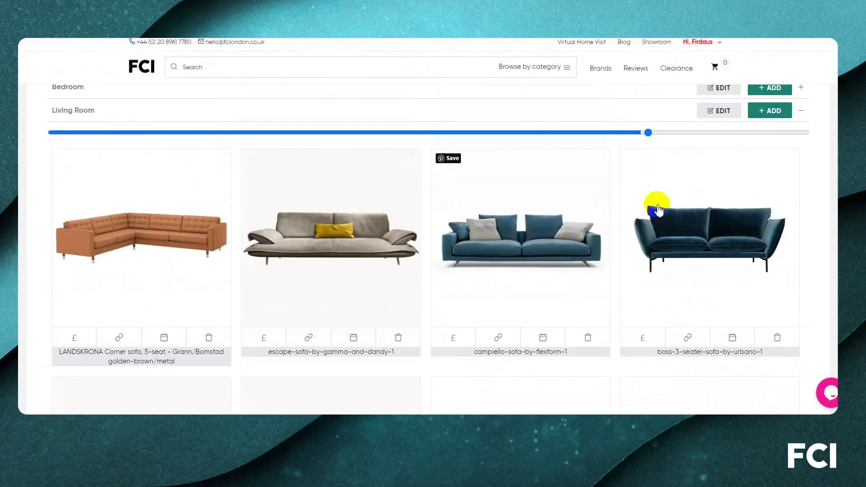
mouse_move(653, 133)
left_mouse_down()
mouse_move(513, 143)
mouse_move(447, 159)
left_mouse_up()
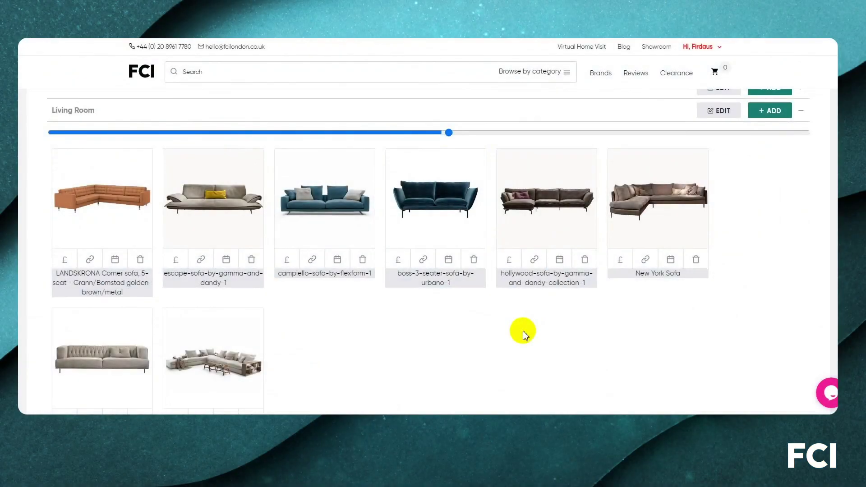
Open the details of the LANDSKRONA corner sofa idea and set its retail price to 7000 GBP
left_click(110, 193)
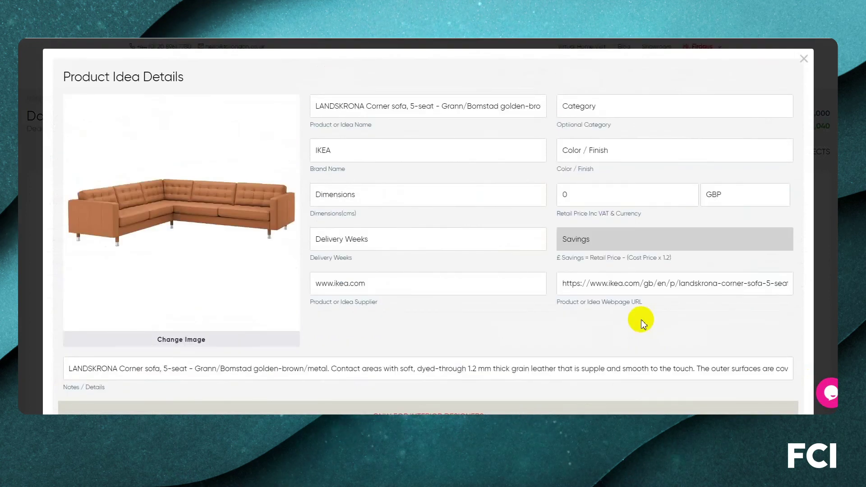
left_click(565, 193)
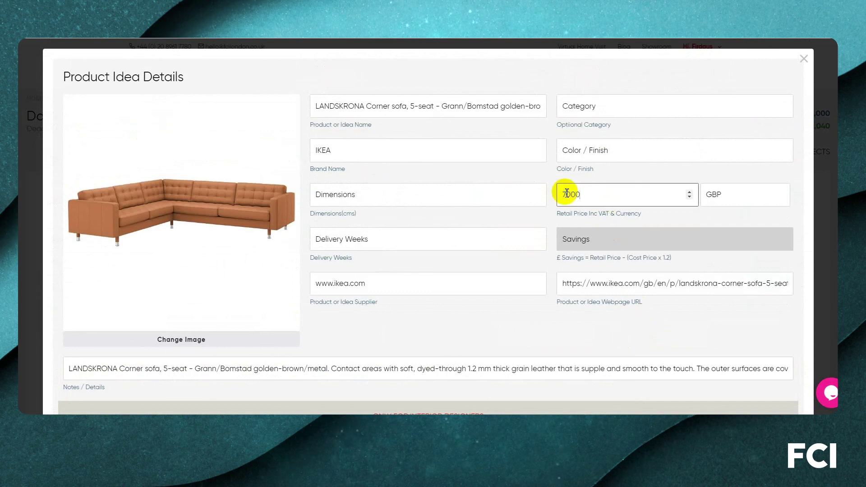
scroll(599, 176, "down", 2)
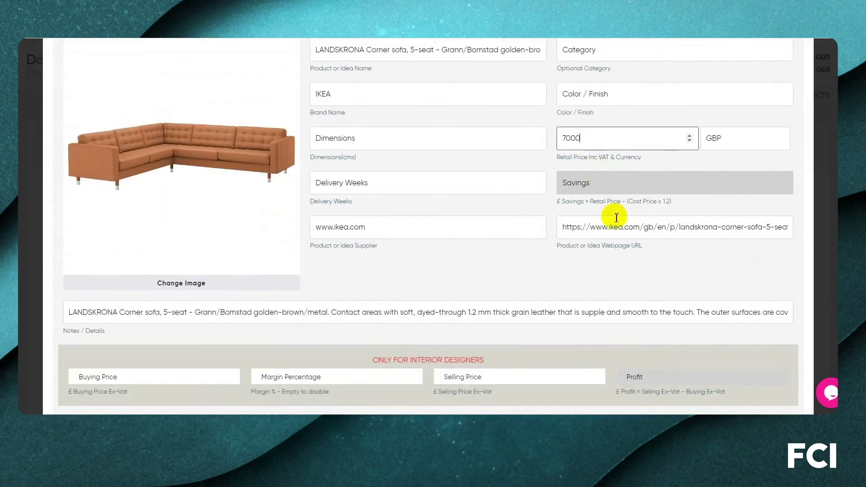
Set the LANDSKRONA sofa's ex-VAT buying price to £5000 and its margin to 10%, and save the idea details
scroll(612, 219, "down", 2)
left_click(106, 322)
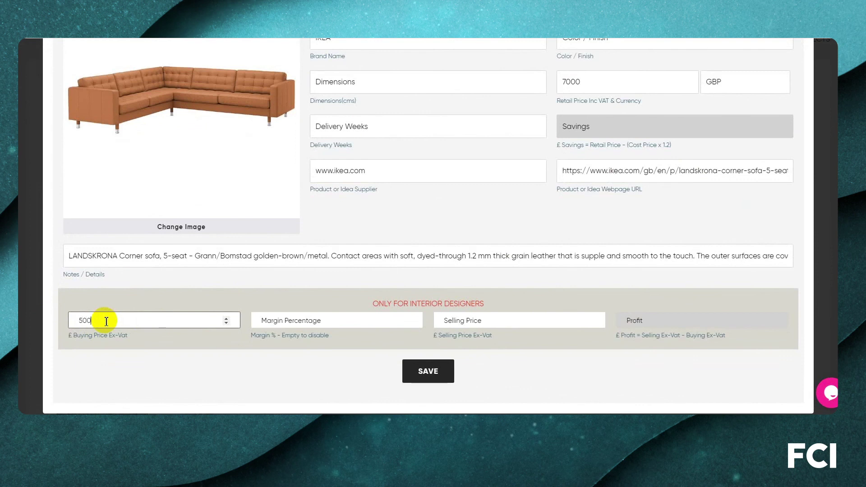
left_click(367, 319)
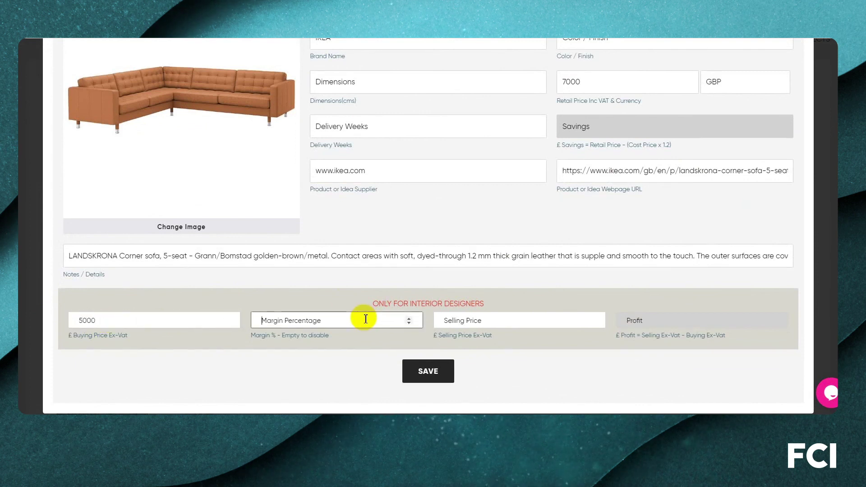
left_click(559, 307)
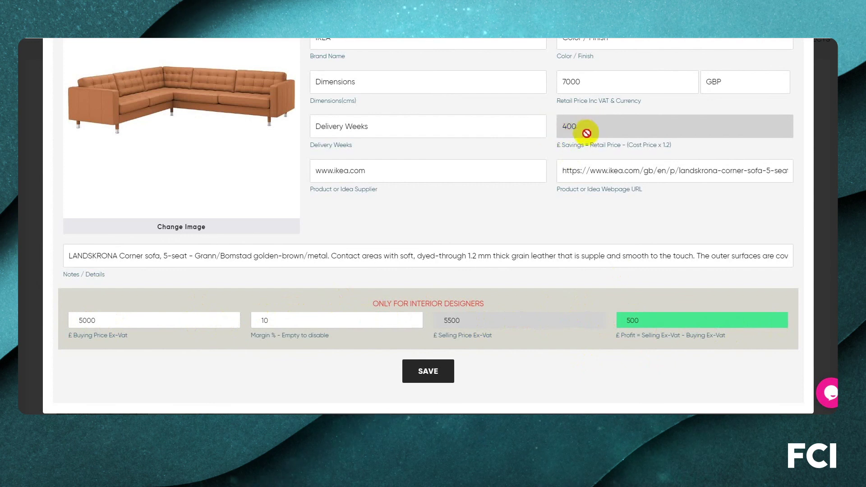
left_click(423, 371)
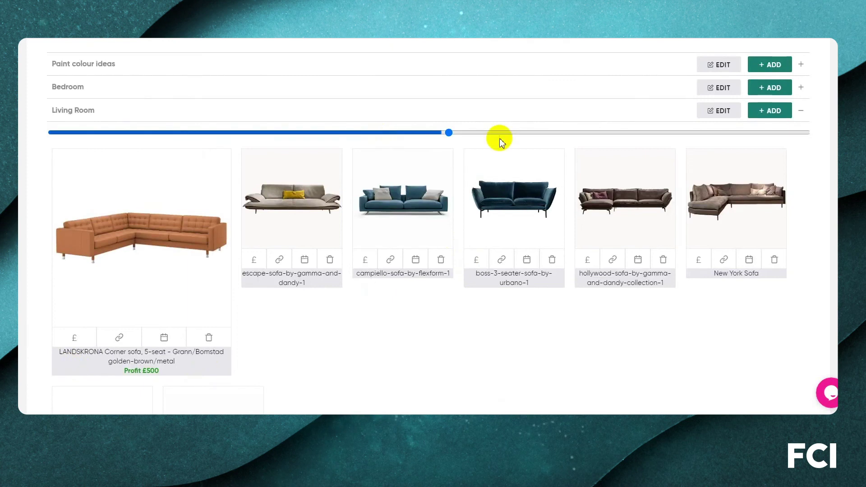
Shrink the Living Room thumbnails further and request a quote for the Gamma and Dandy Escape sofa with the note "2.5m in leather"
left_click(412, 133)
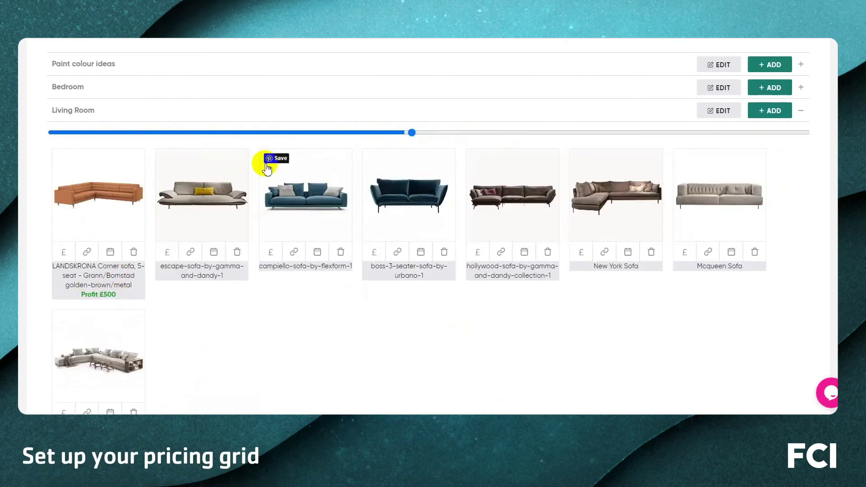
left_click(174, 260)
left_click(352, 207)
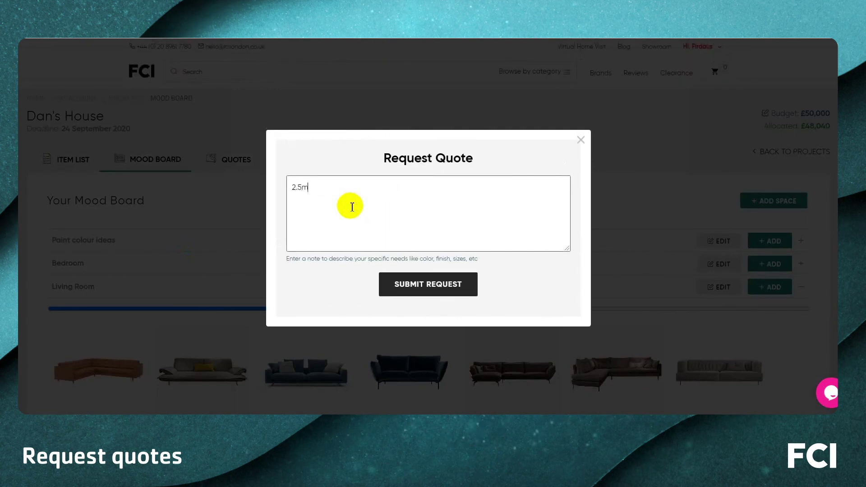
key("BackSpace")
key("BackSpace")
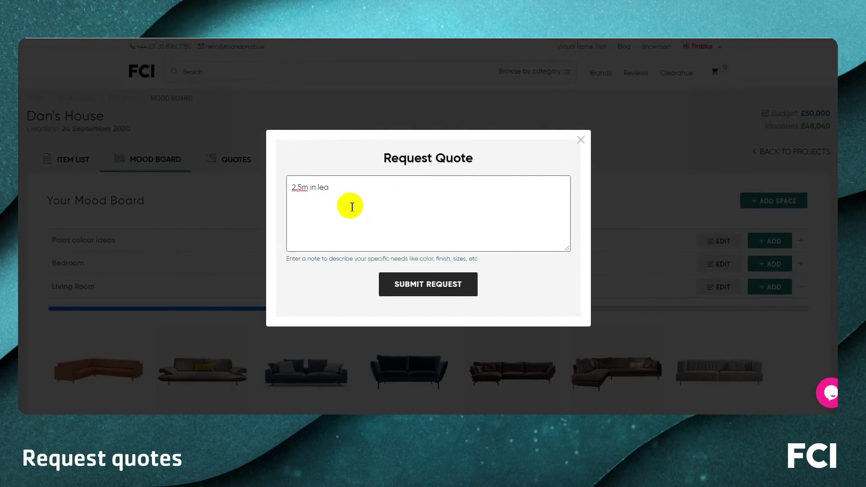
type("ther")
left_click_drag(369, 212, 251, 186)
key("ctrl+c")
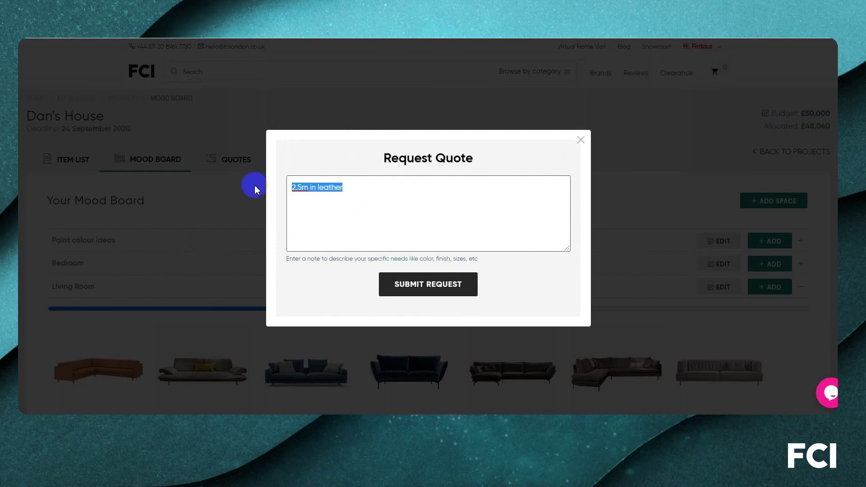
left_click(437, 279)
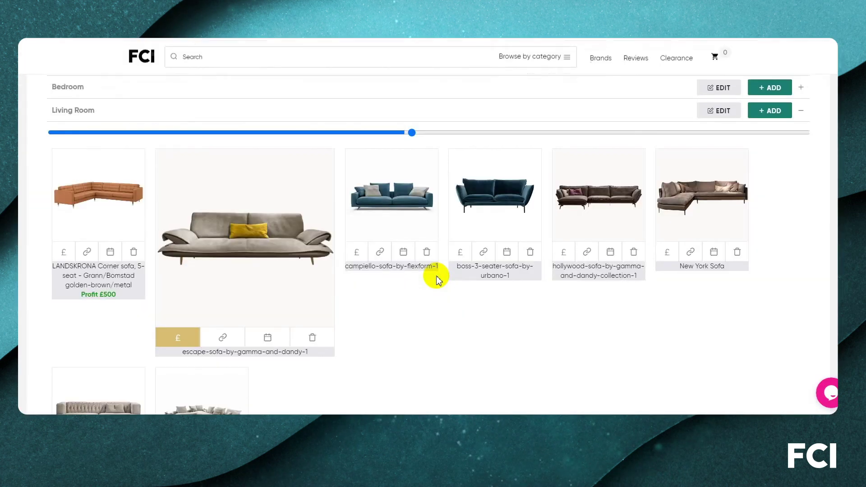
Request a quote for the Flexform Campiello sofa, reusing the note "2.5m in leather"
left_click(357, 252)
left_click(332, 217)
key("ctrl+v")
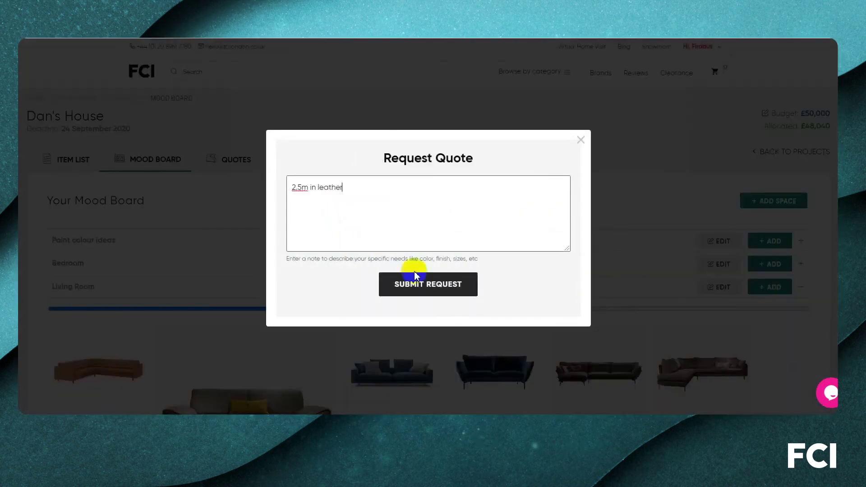
left_click(434, 287)
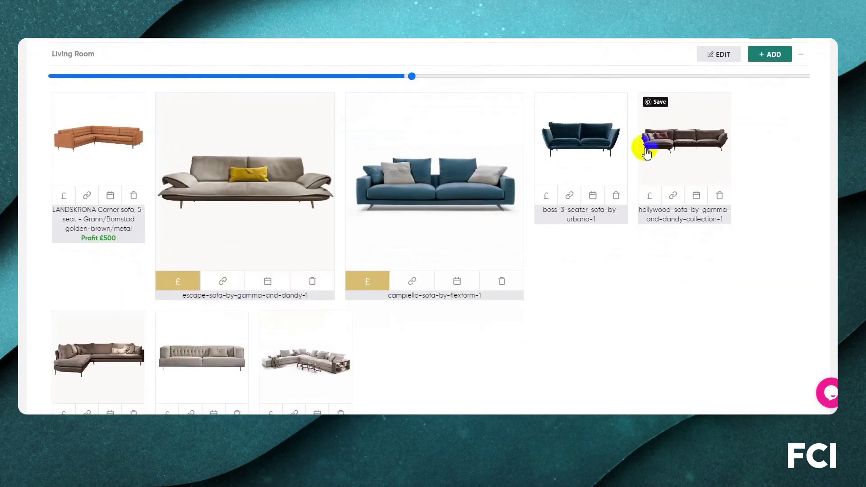
Request a quote for the Gamma and Dandy Hollywood sofa, reusing the copied "2.5m in leather" note
left_click(650, 196)
left_click(346, 195)
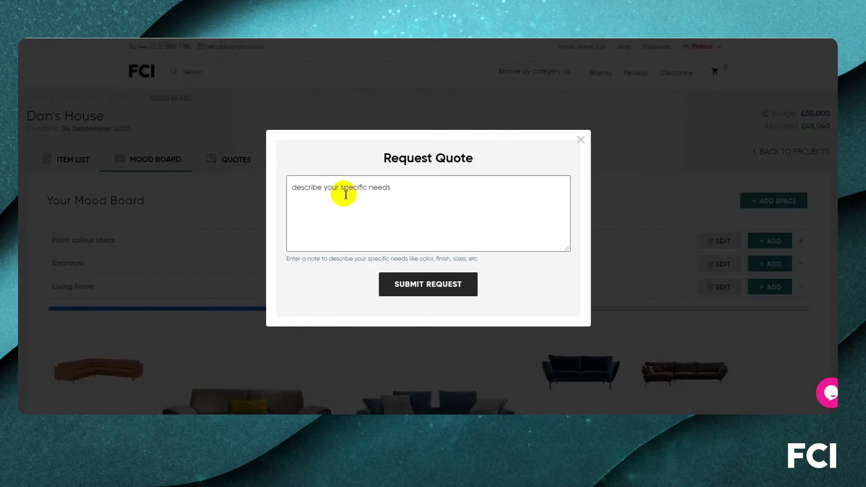
key("ctrl+v")
left_click(423, 285)
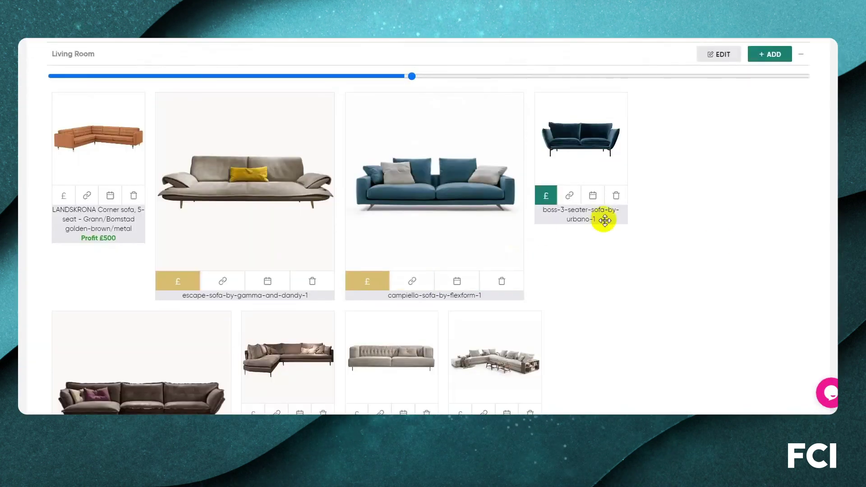
Shrink the Living Room sofa thumbnails slightly more and open the project's list of requested quotes
left_click_drag(411, 81, 376, 79)
scroll(578, 318, "up", 3)
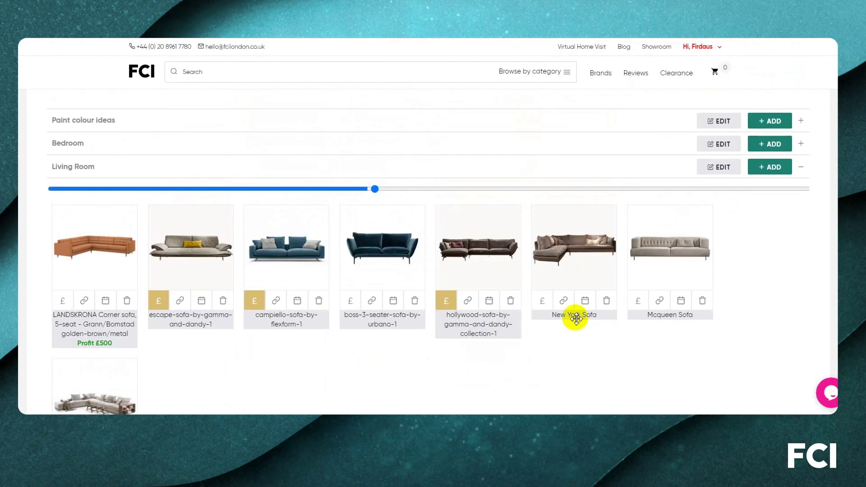
scroll(486, 298, "up", 3)
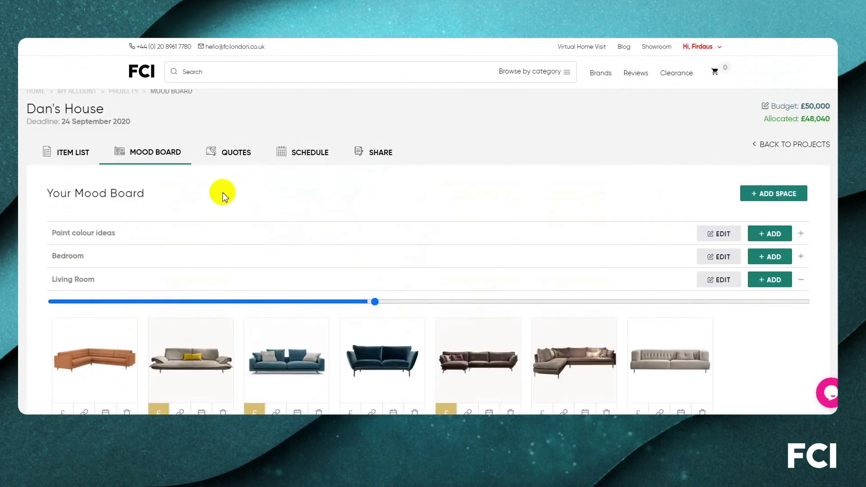
left_click(240, 156)
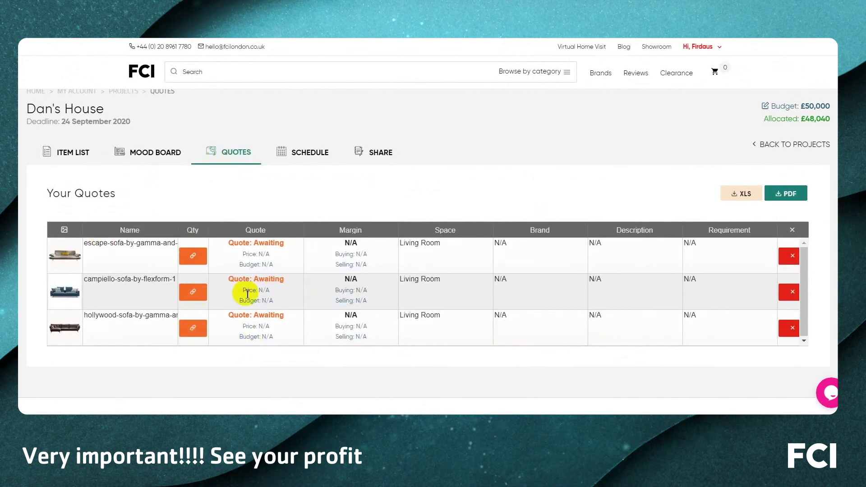
Inspect the details and notes of the requested sofa quotes and return to the mood board
mouse_move(252, 319)
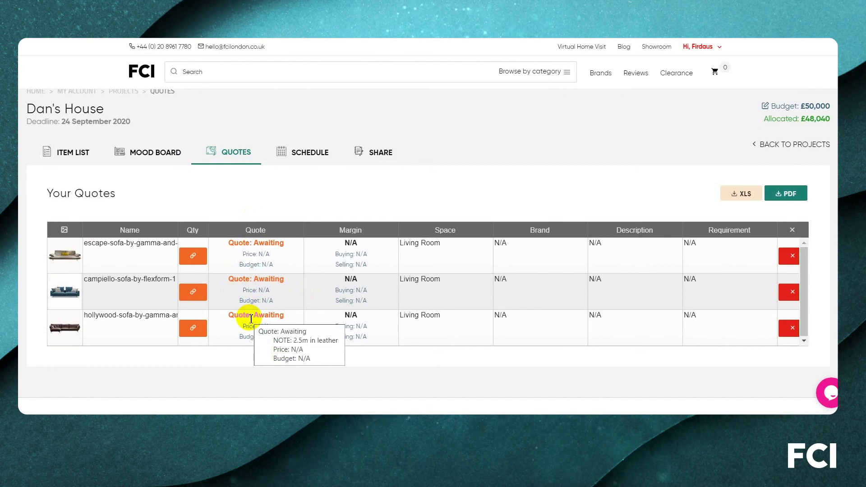
mouse_move(251, 277)
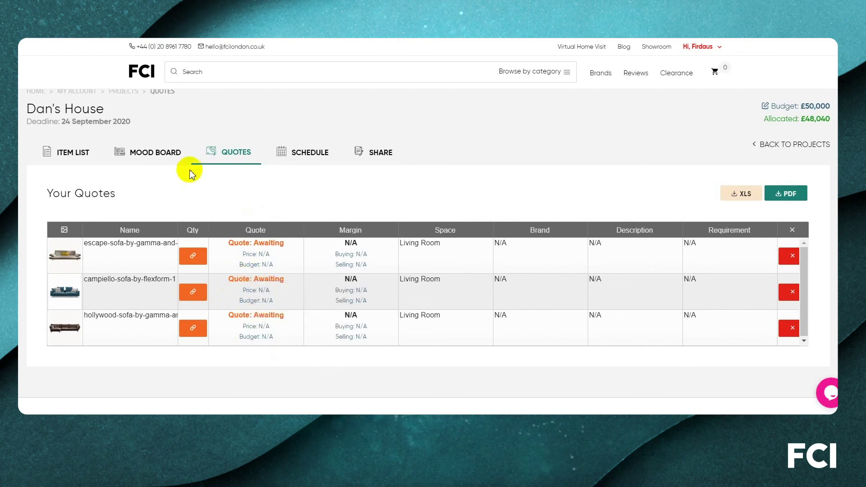
left_click(155, 152)
scroll(353, 270, "down", 2)
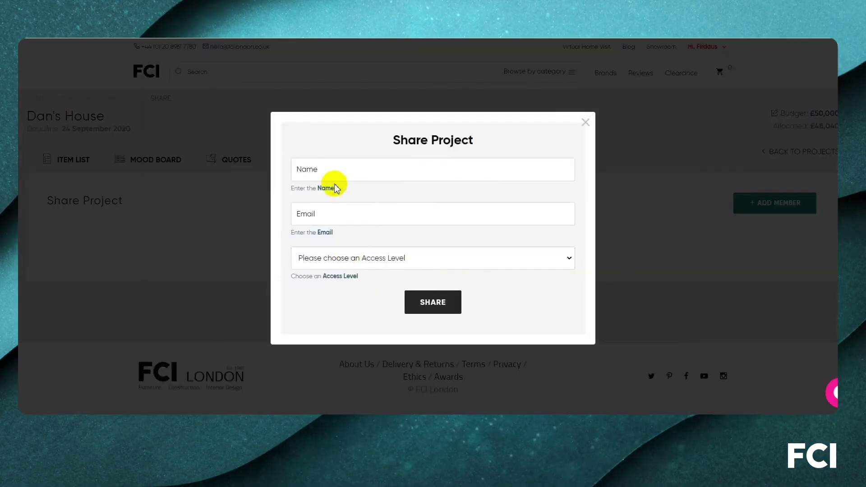
Share the project with a new member by entering their name and email and granting the Edit Moodboard access level
left_click(324, 175)
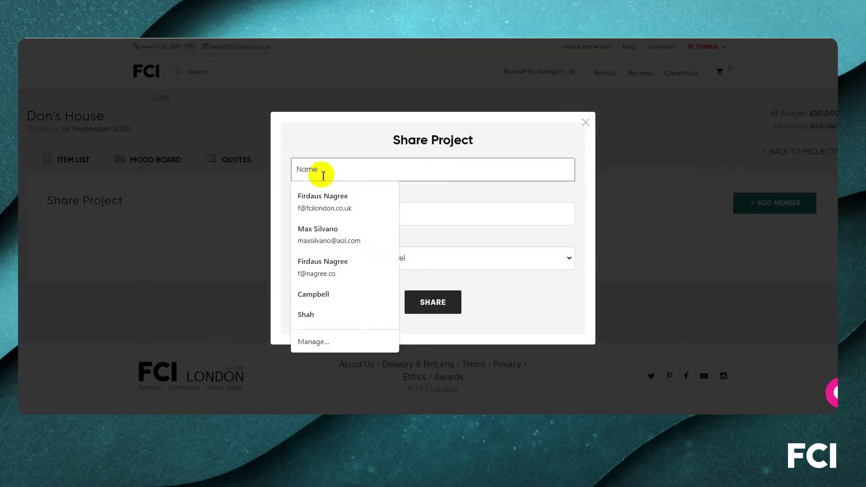
type("Fred")
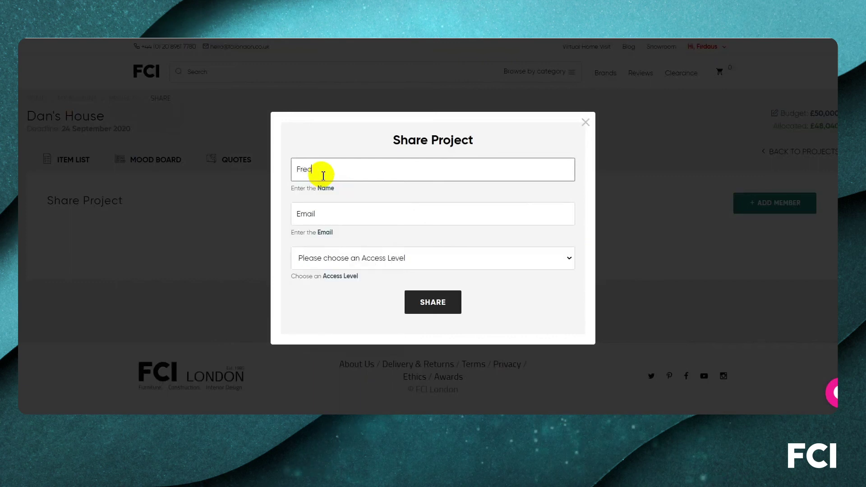
left_click(346, 223)
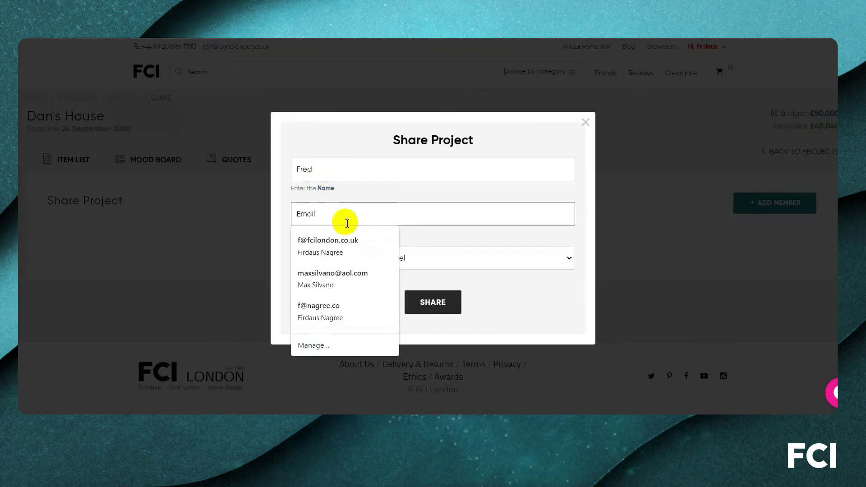
type("Fred@email.com")
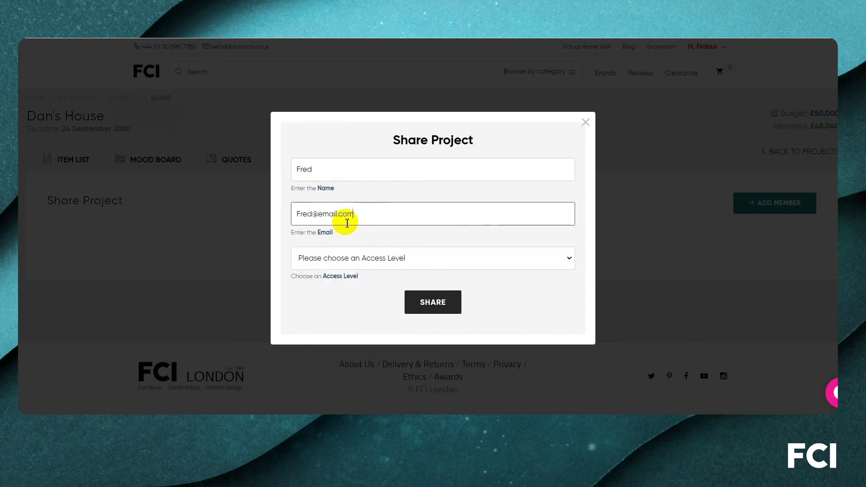
left_click(362, 258)
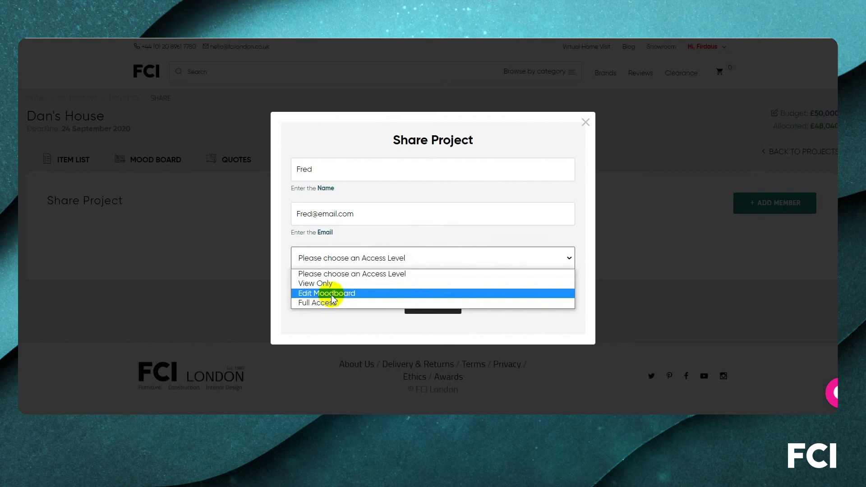
left_click(347, 295)
left_click(415, 302)
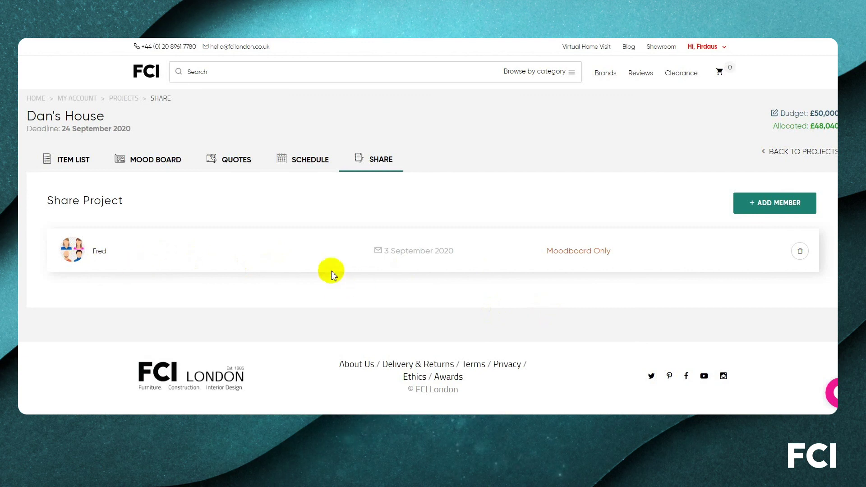
left_click(789, 214)
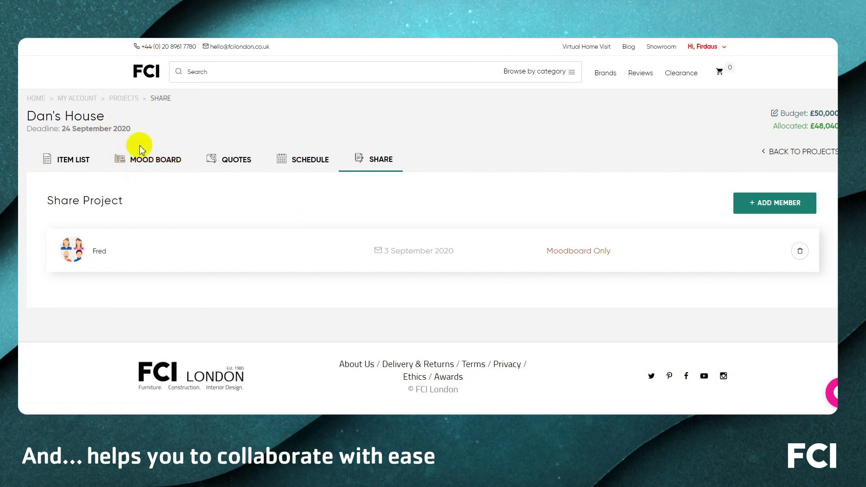
Return to the mood board and link the Living Room's Groundpiece Sofa to item "1. Living room Furniture Sofa"
left_click(140, 167)
scroll(306, 180, "down", 3)
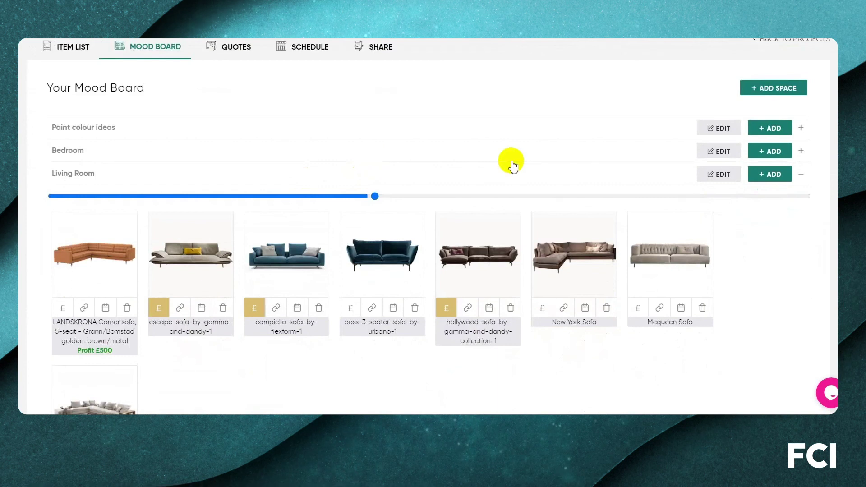
scroll(512, 164, "down", 2)
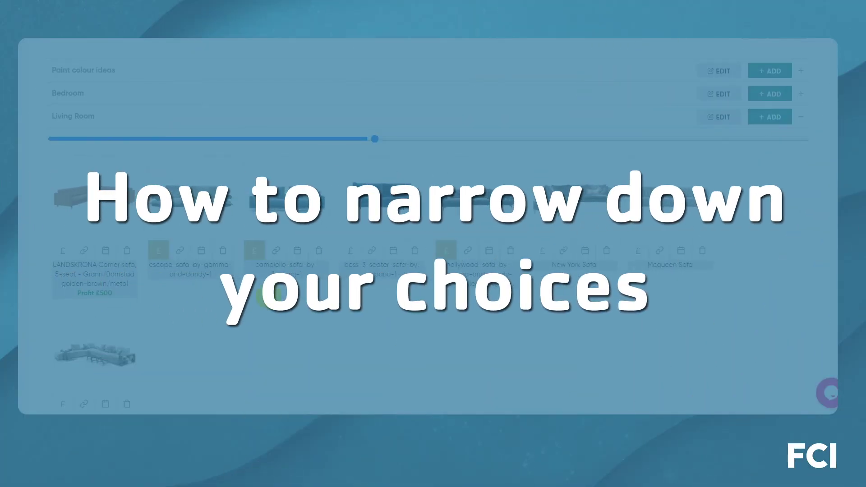
scroll(270, 297, "down", 2)
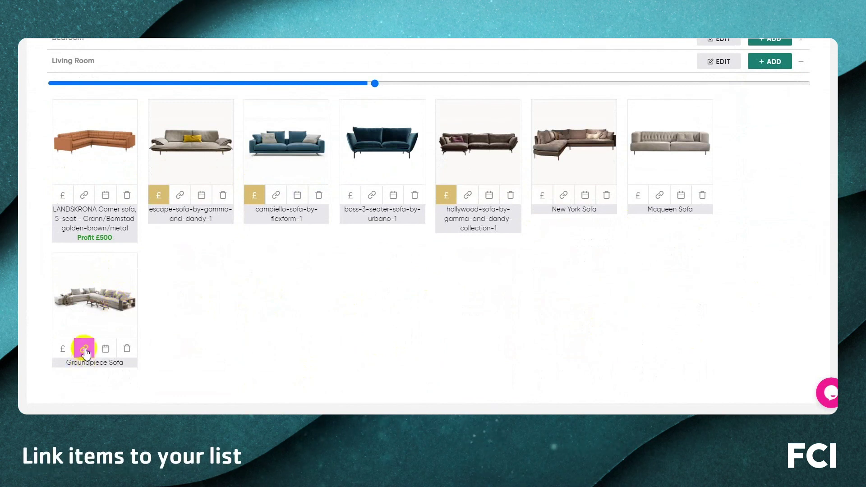
left_click(84, 349)
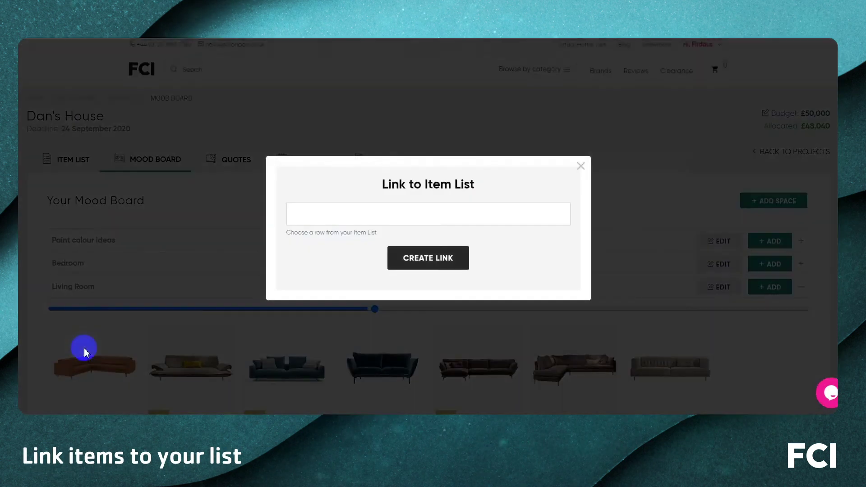
left_click(446, 221)
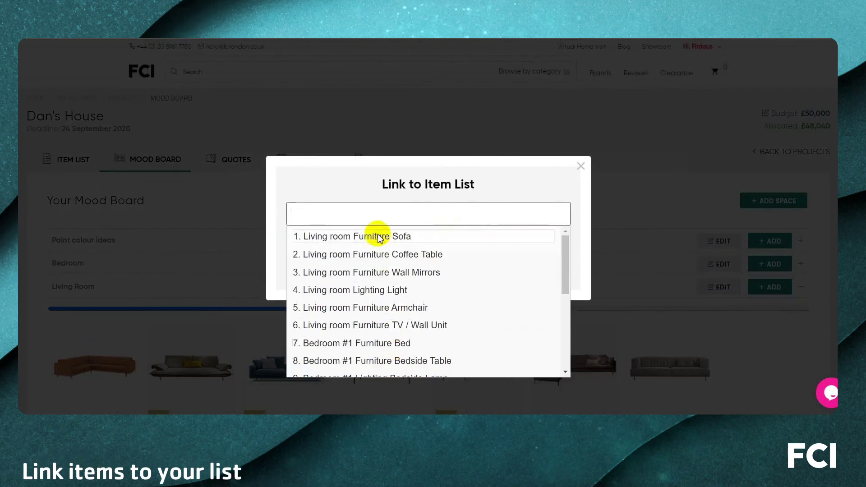
scroll(361, 253, "down", 1)
scroll(420, 270, "up", 1)
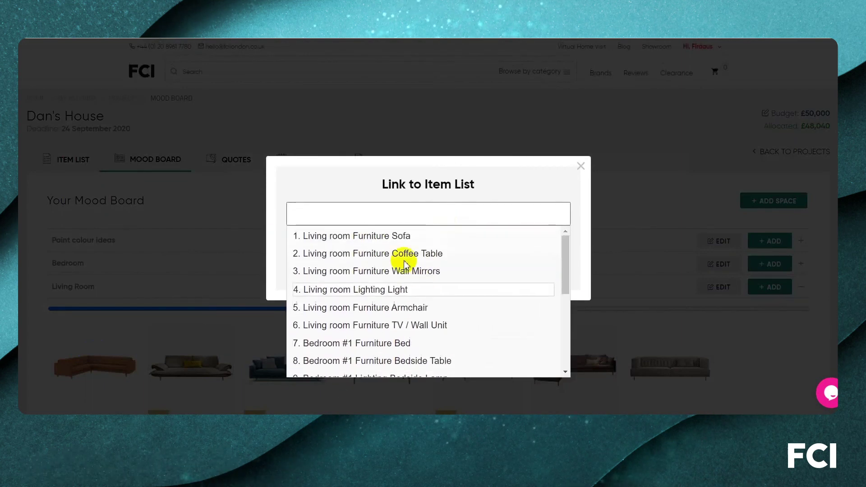
left_click(364, 244)
left_click(429, 256)
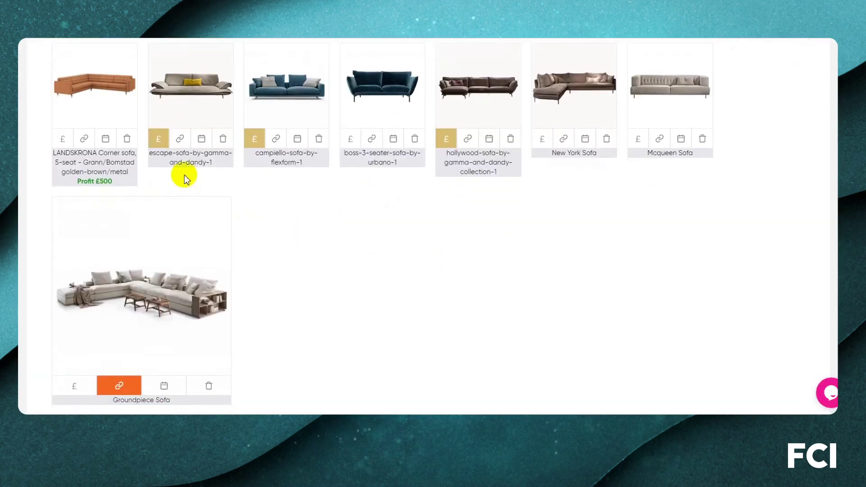
Link the LANDSKRONA corner sofa to item "1. Living room Furniture Sofa"
left_click(85, 143)
left_click(373, 208)
left_click(363, 237)
left_click(429, 255)
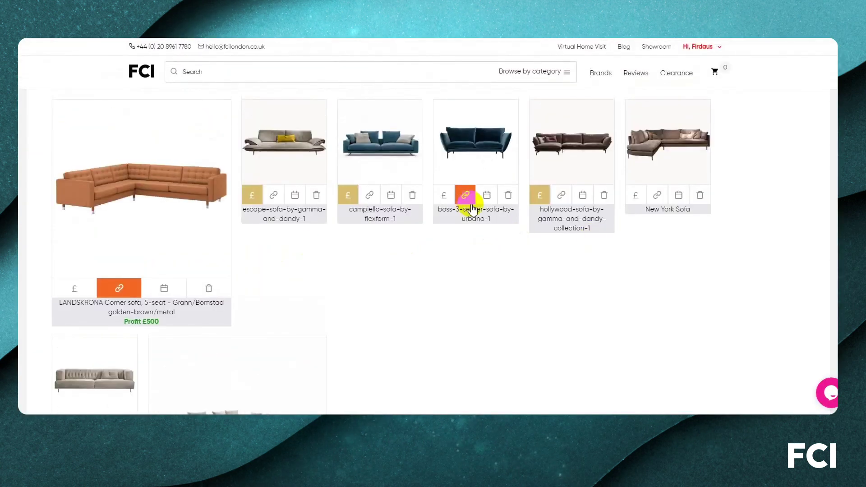
Link the Boss 3-seater sofa by Urbano to item "1. Living room Furniture Sofa"
left_click(467, 195)
left_click(398, 208)
left_click(348, 234)
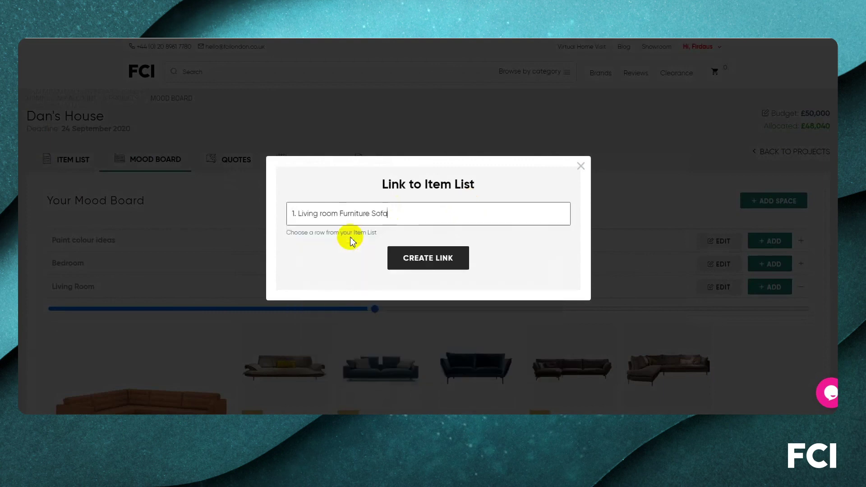
left_click(406, 257)
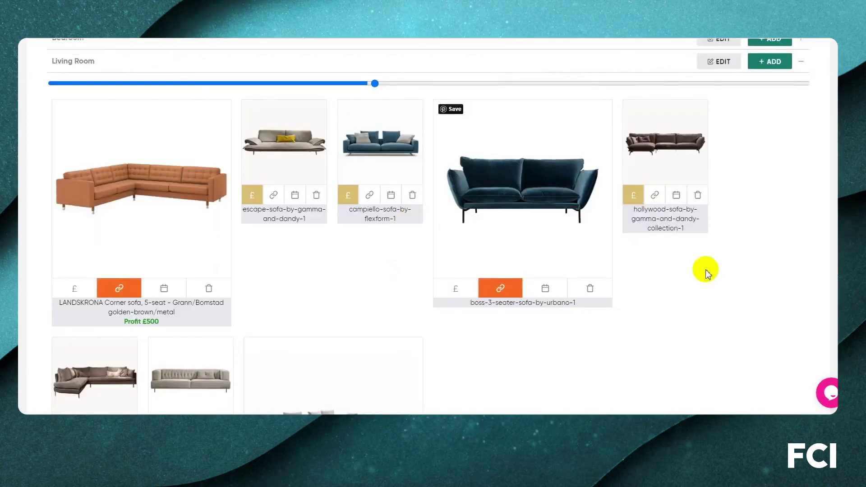
Link the Gamma and Dandy Hollywood sofa to item "1. Living room Furniture Sofa"
left_click(662, 203)
left_click(348, 212)
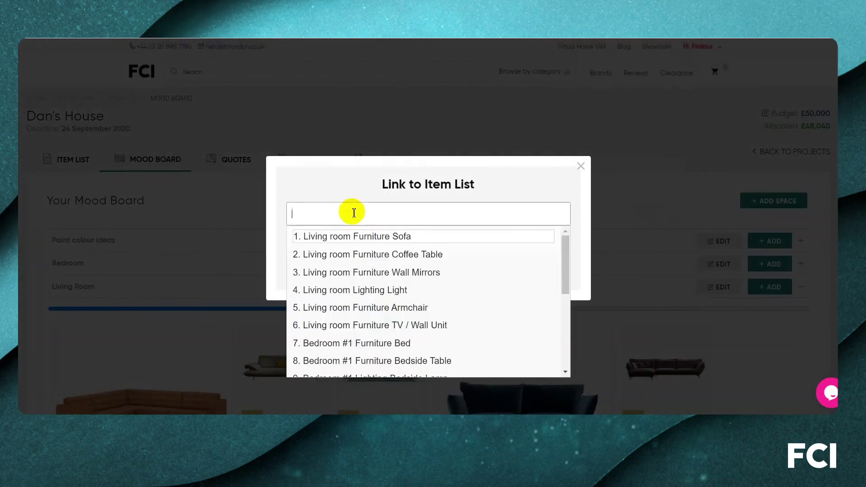
left_click(358, 236)
left_click(400, 264)
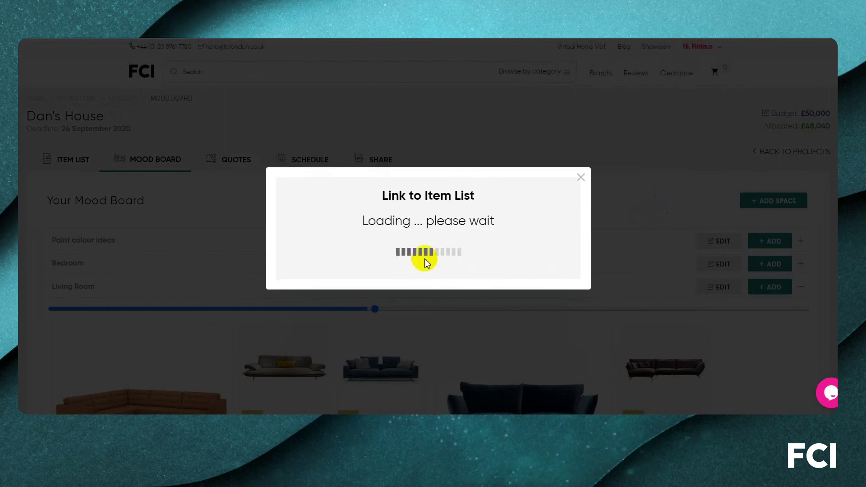
Enlarge the Living Room sofa thumbnails slightly
left_click_drag(375, 139, 397, 139)
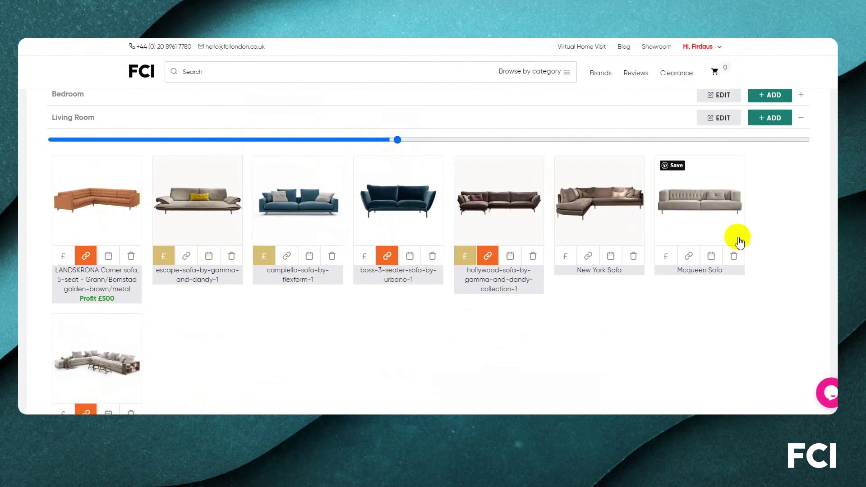
scroll(532, 294, "up", 2)
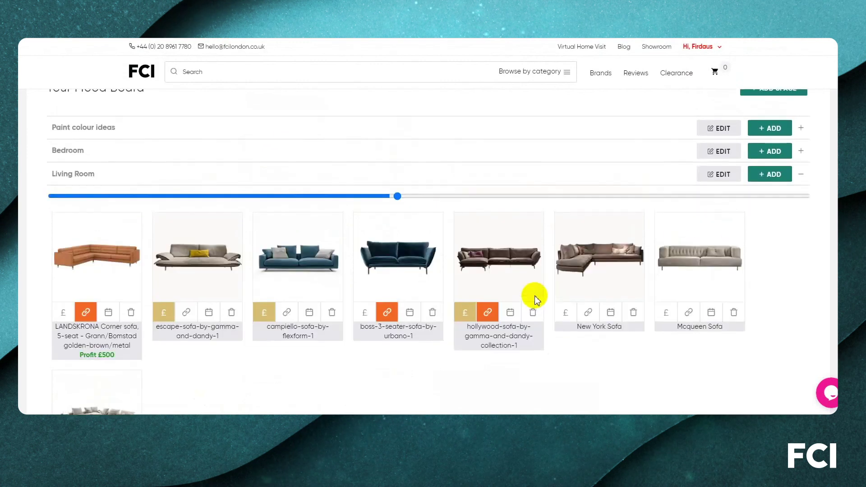
scroll(424, 334, "up", 2)
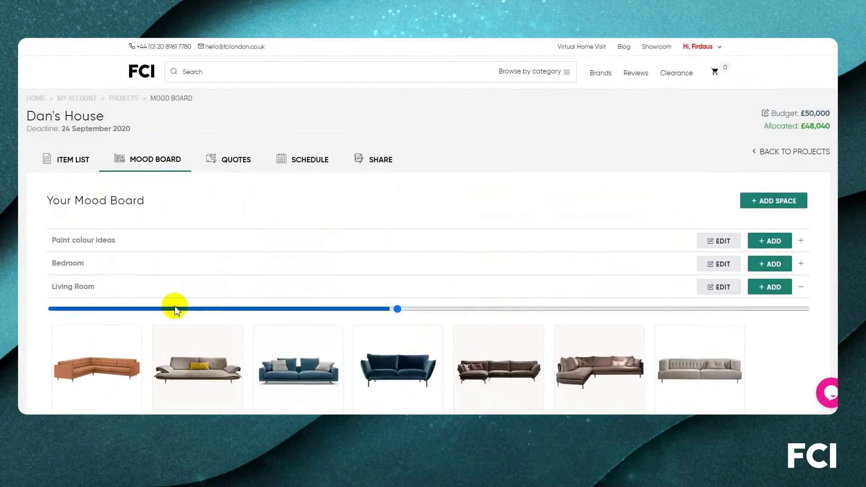
Expand the Bedroom space and link the Jazz Night bed to item "7. Bedroom #1 Furniture Bed"
left_click(130, 278)
left_click(126, 269)
scroll(445, 266, "down", 4)
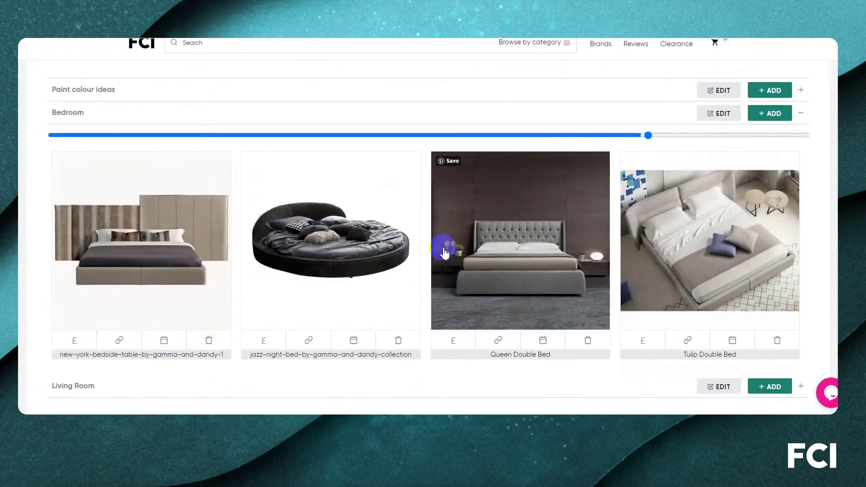
left_click(309, 320)
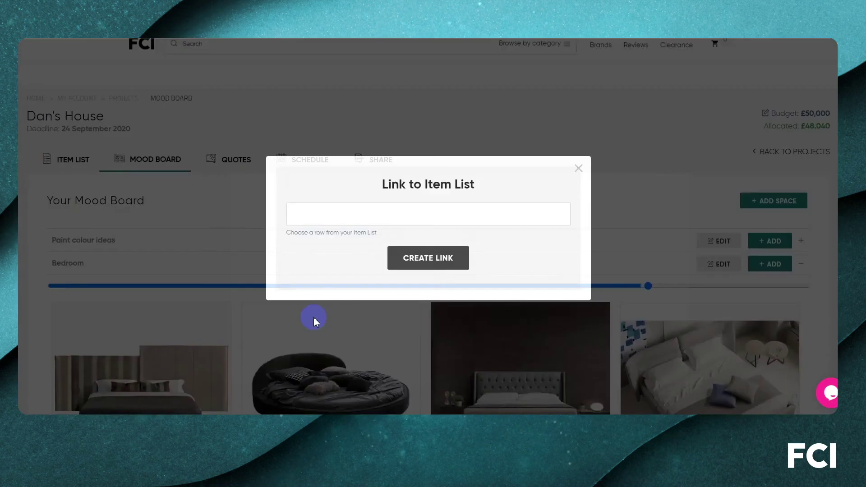
left_click(339, 216)
type("bed")
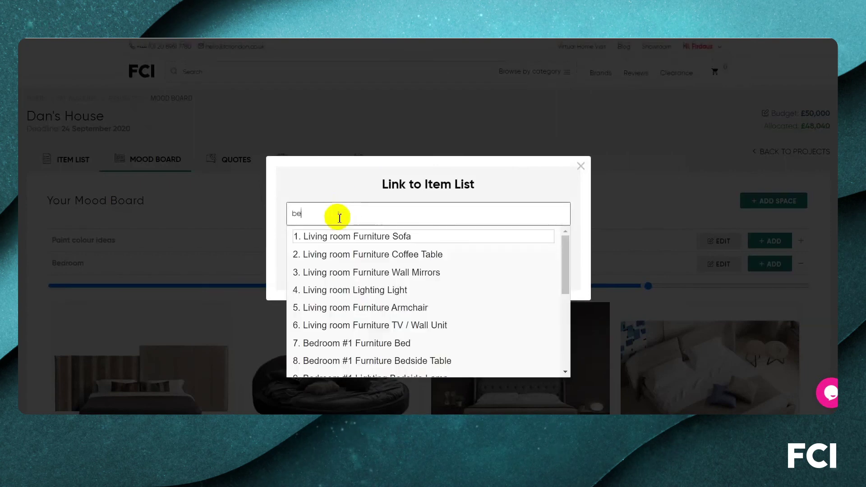
left_click(358, 236)
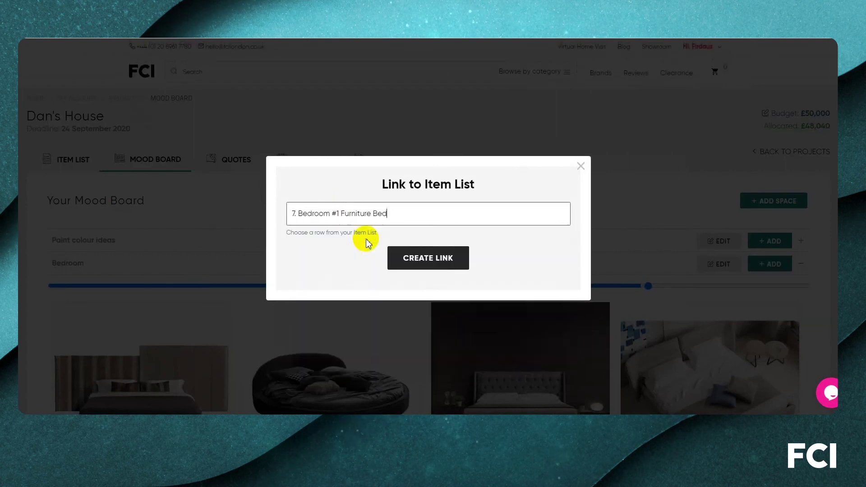
left_click(421, 261)
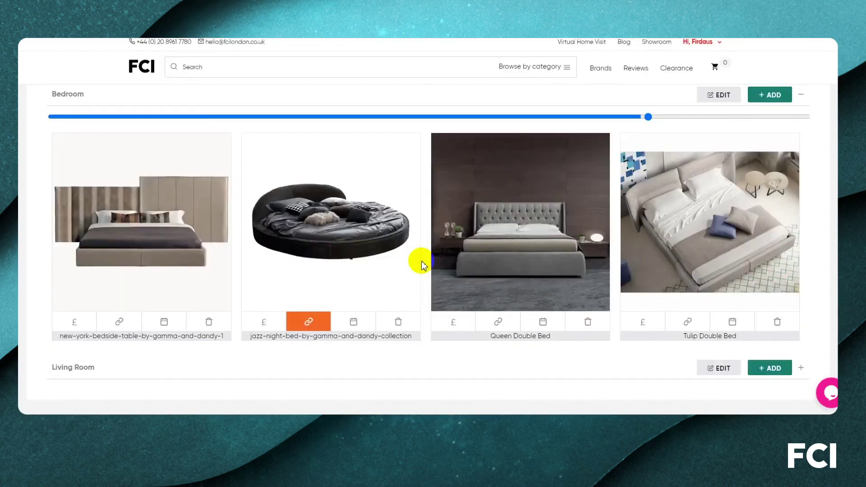
Link the New York bedside table by Gamma and Dandy to item "7. Bedroom #1 Furniture Bed"
left_click(120, 323)
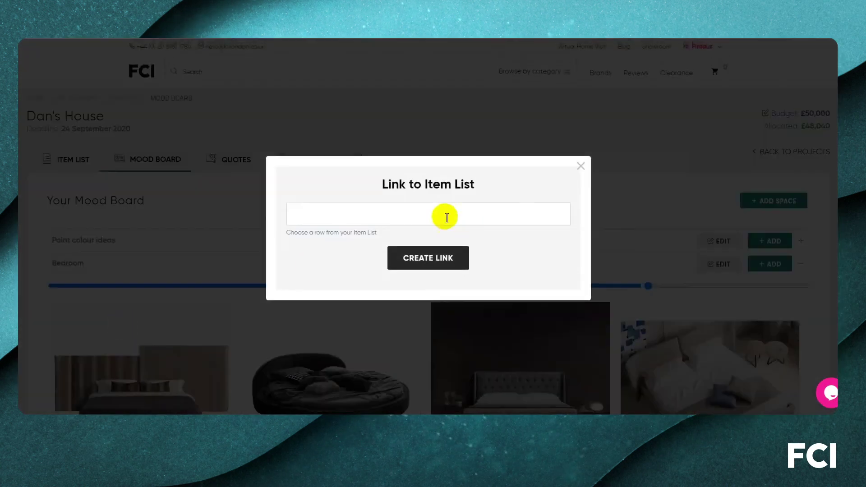
left_click(423, 212)
type("ble Bed")
left_click(420, 234)
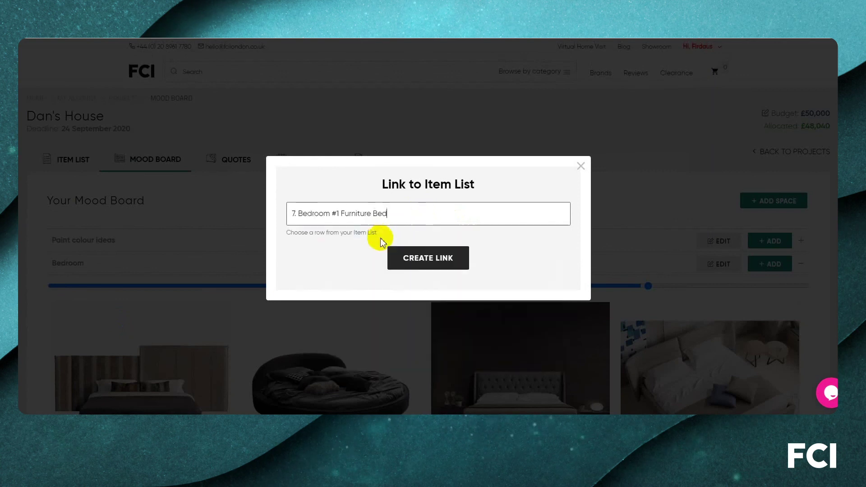
left_click(522, 304)
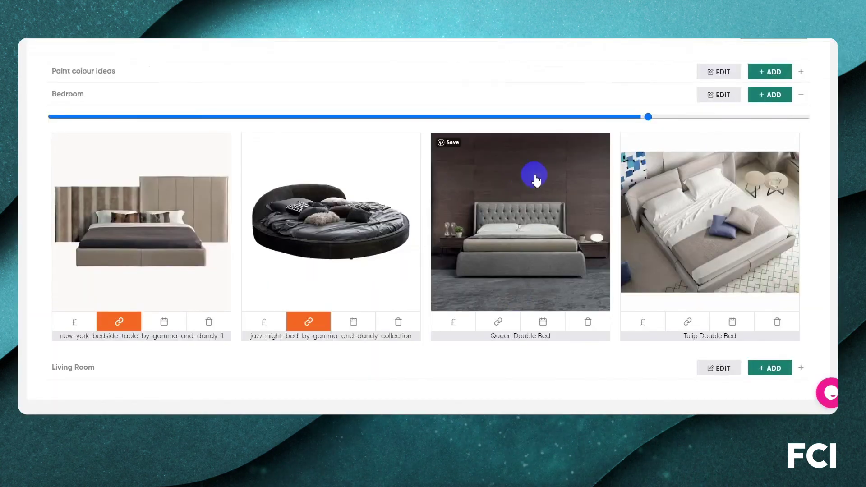
Link the Queen Double Bed to item "13. Bedroom #2 Furniture Bed"
mouse_move(520, 291)
left_click(499, 322)
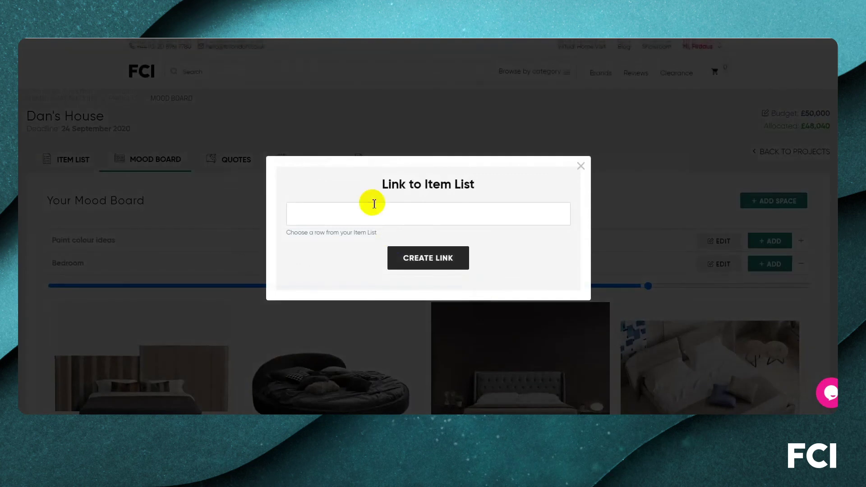
left_click(375, 207)
type("bed")
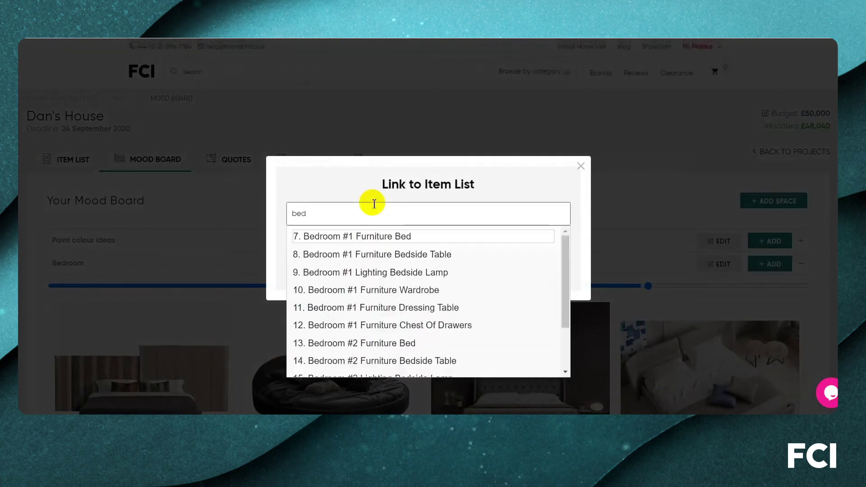
left_click(360, 343)
left_click(422, 258)
Link the Tulip Double Bed to item "13. Bedroom #2 Furniture Bed"
scroll(551, 275, "down", 5)
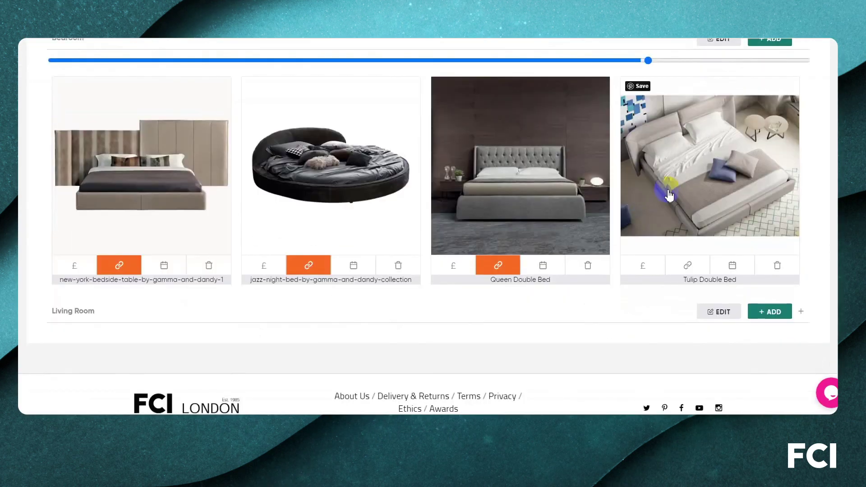
left_click(686, 267)
left_click(418, 204)
type("bedroom #2 Furniture Bed")
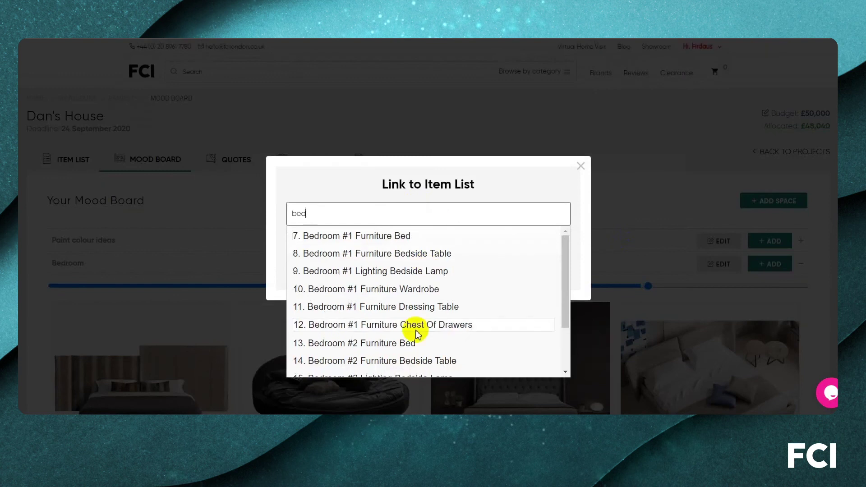
left_click(385, 344)
left_click(415, 259)
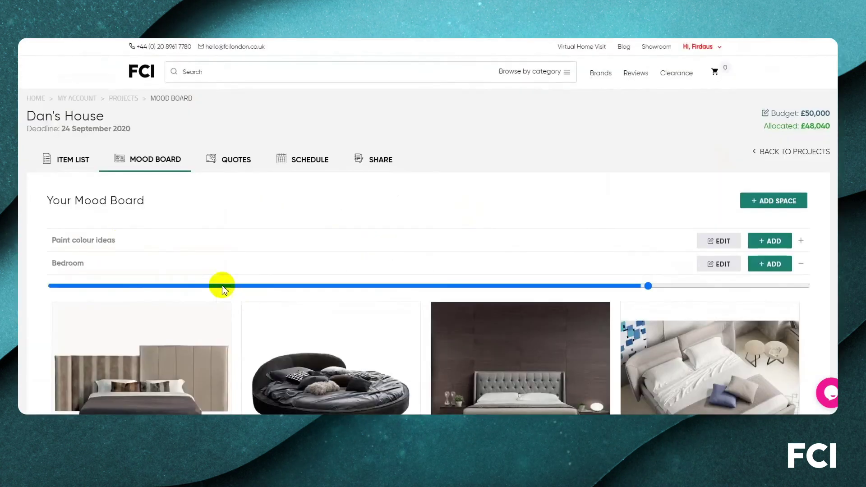
Collapse the Bedroom space, check which members the project is shared with, and return to the mood board
left_click(110, 274)
left_click(377, 161)
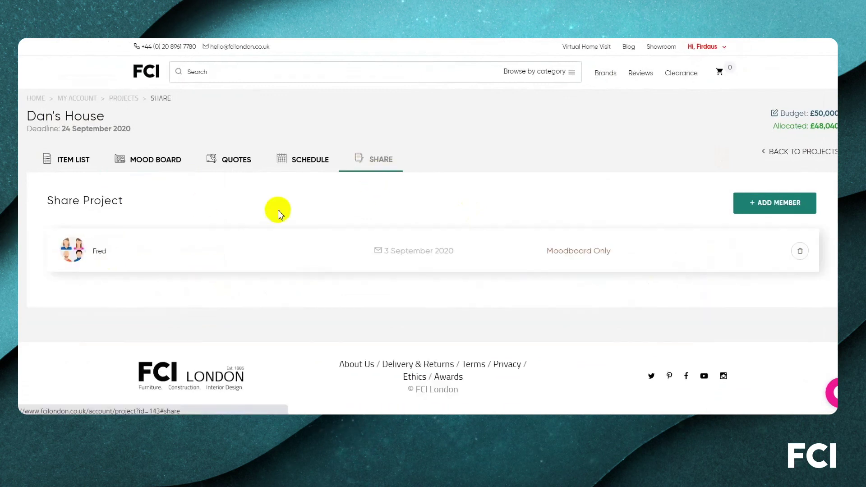
left_click(149, 161)
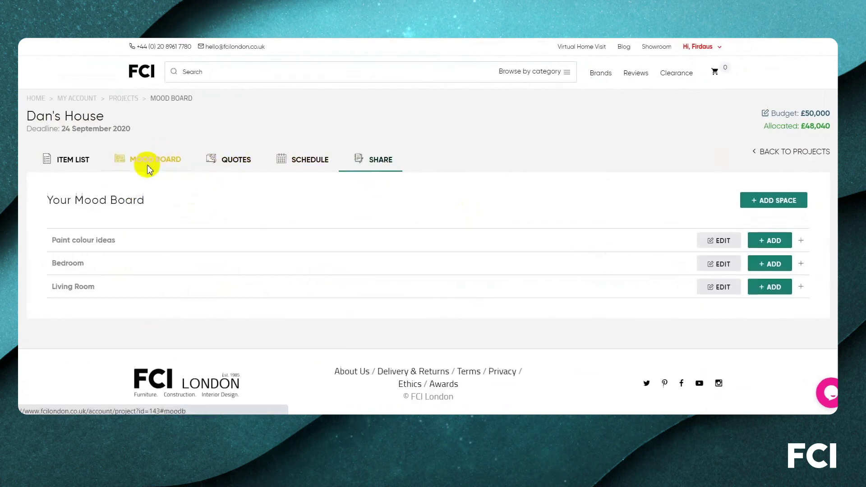
Create a mood board space named with the shared member's first name plus "Ideas", and collapse it
left_click(802, 210)
left_click(335, 211)
type("ed")
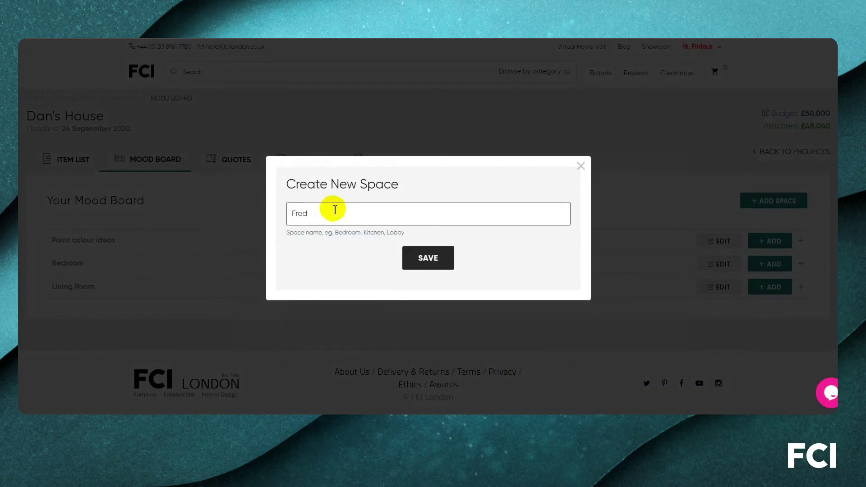
type("'s Idea")
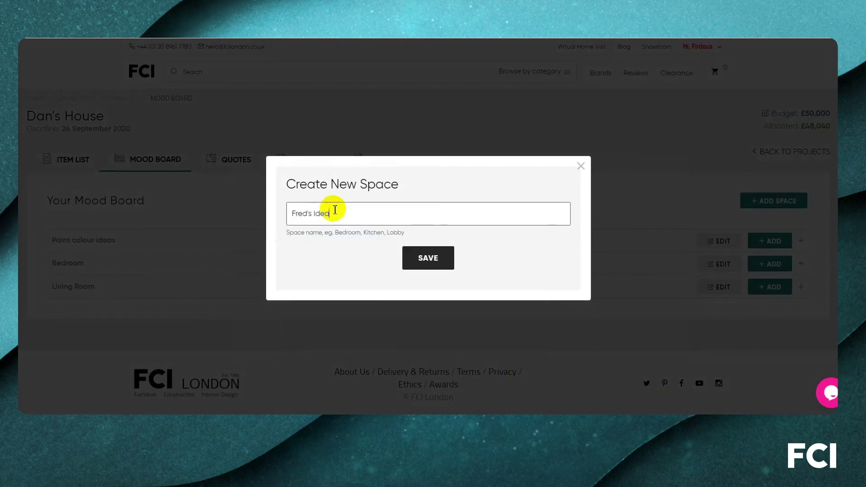
type("s")
left_click(431, 258)
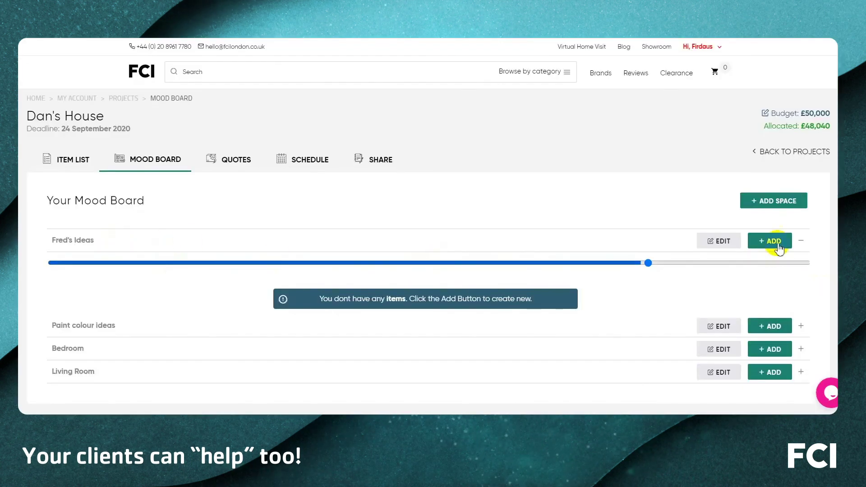
left_click(126, 238)
left_click(126, 238)
left_click(125, 237)
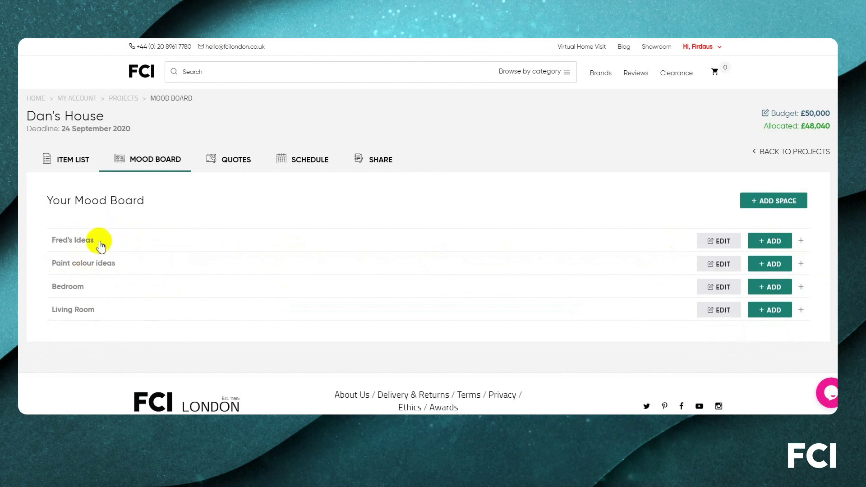
Examine the project's item list to see which rows have linked mood board products and which have none
left_click(89, 164)
scroll(72, 181, "down", 5)
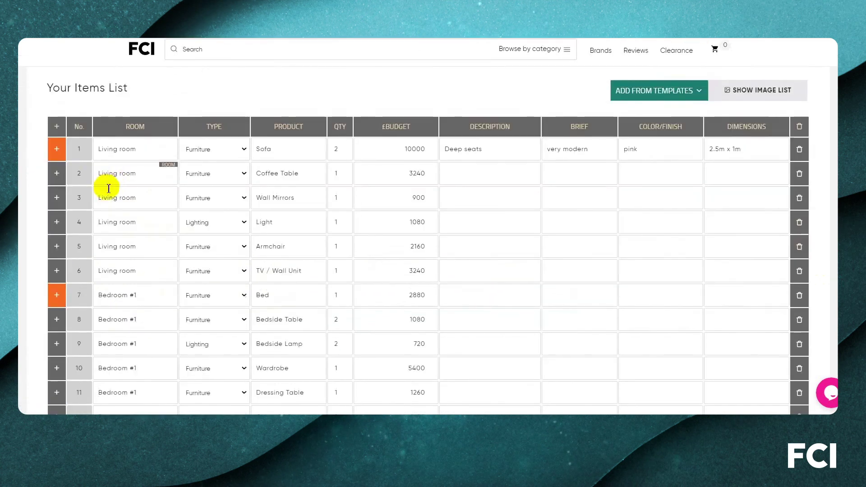
scroll(53, 304, "down", 1)
scroll(93, 144, "up", 4)
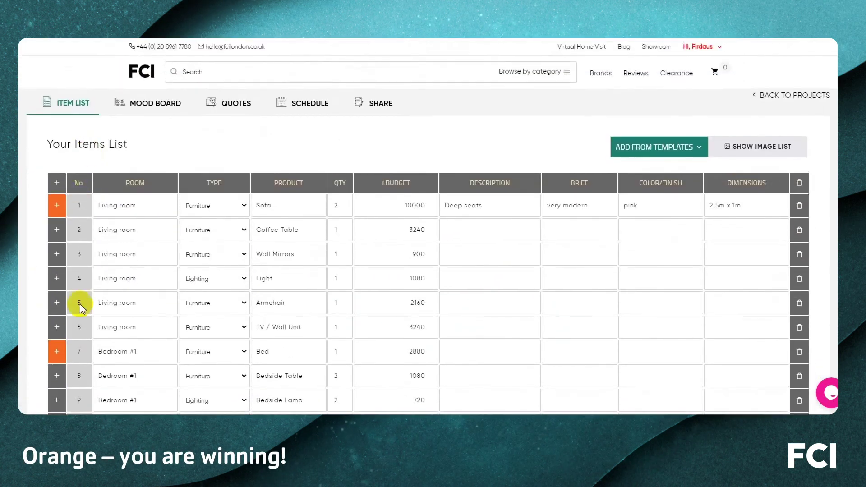
scroll(109, 288, "down", 2)
left_click(60, 157)
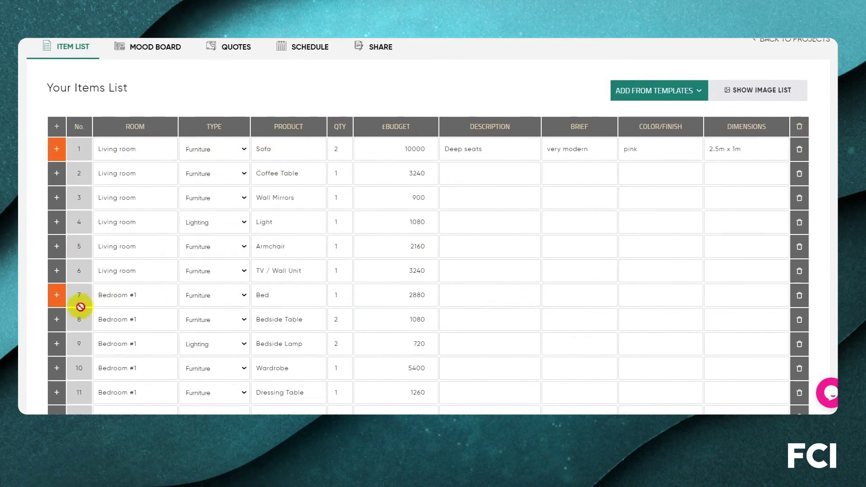
scroll(293, 297, "down", 1)
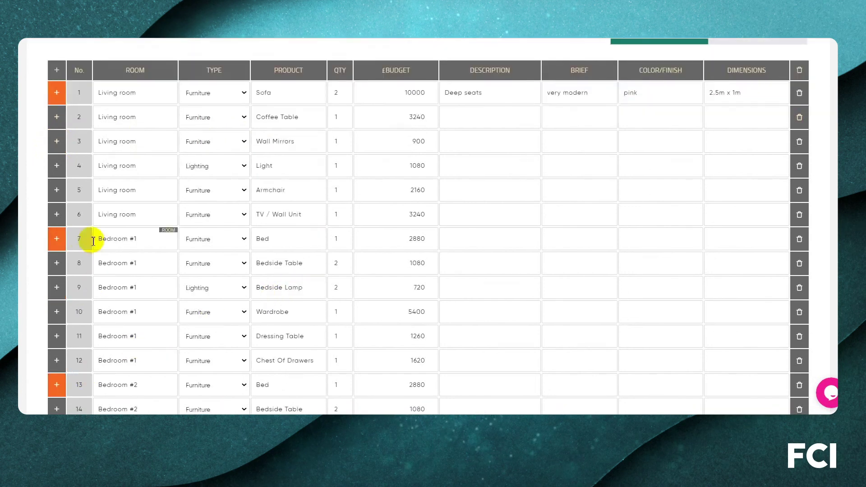
scroll(174, 391, "down", 1)
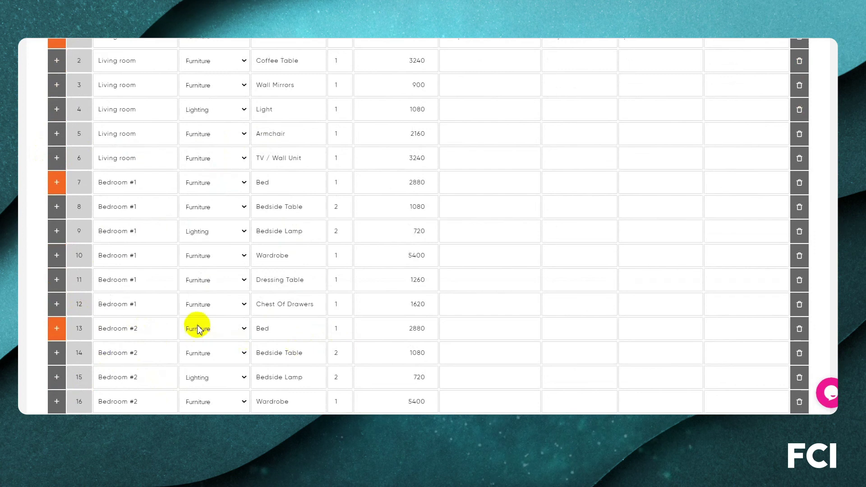
scroll(199, 329, "up", 3)
scroll(309, 236, "down", 6)
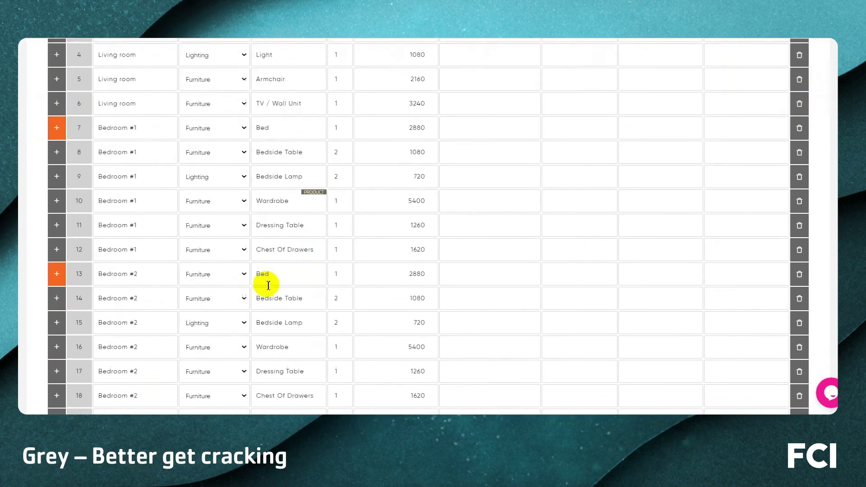
scroll(293, 269, "up", 6)
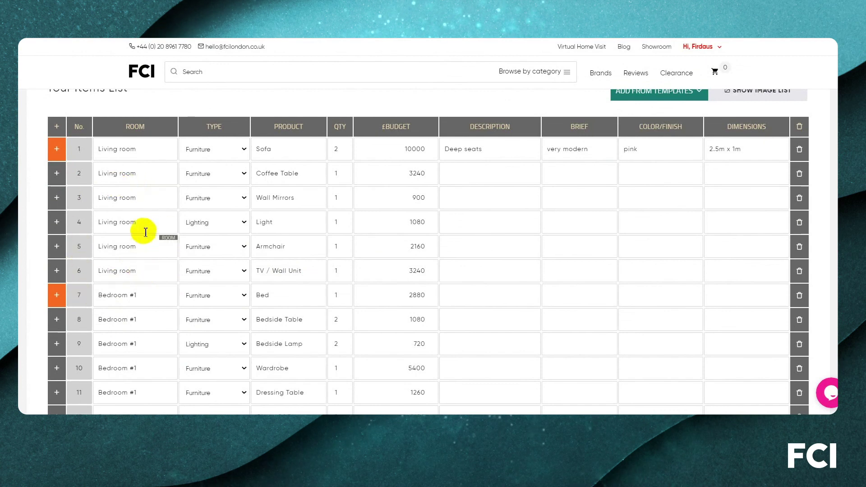
scroll(149, 221, "down", 3)
scroll(155, 216, "down", 3)
scroll(489, 196, "up", 9)
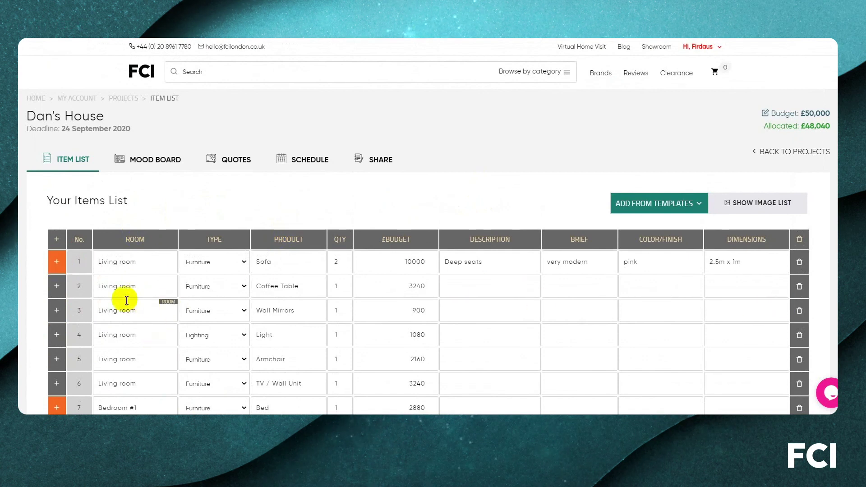
Expand the Living room Sofa item to view its linked ideas, and collapse it again
left_click(55, 264)
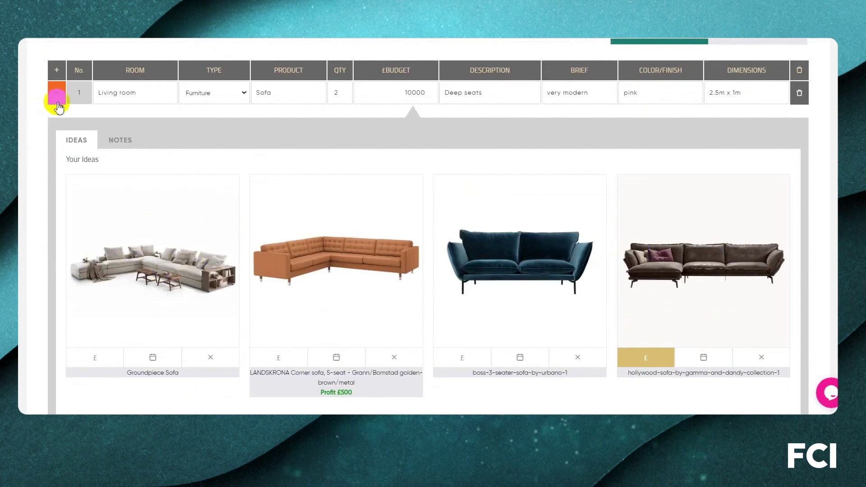
left_click(56, 93)
scroll(140, 207, "up", 4)
scroll(101, 201, "down", 5)
scroll(85, 340, "up", 5)
left_click(57, 262)
left_click(58, 264)
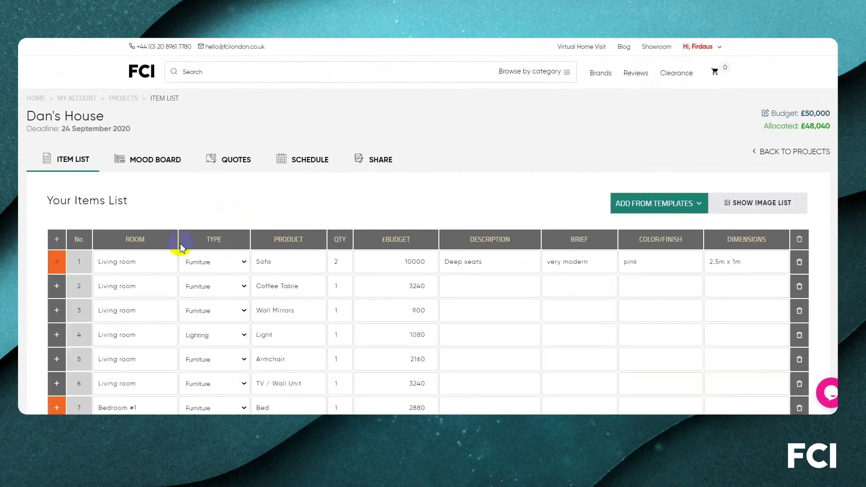
Show the image list and set retail prices of 8000 for the boss 3-seater sofa and 5000 for the hollywood sofa
left_click(758, 204)
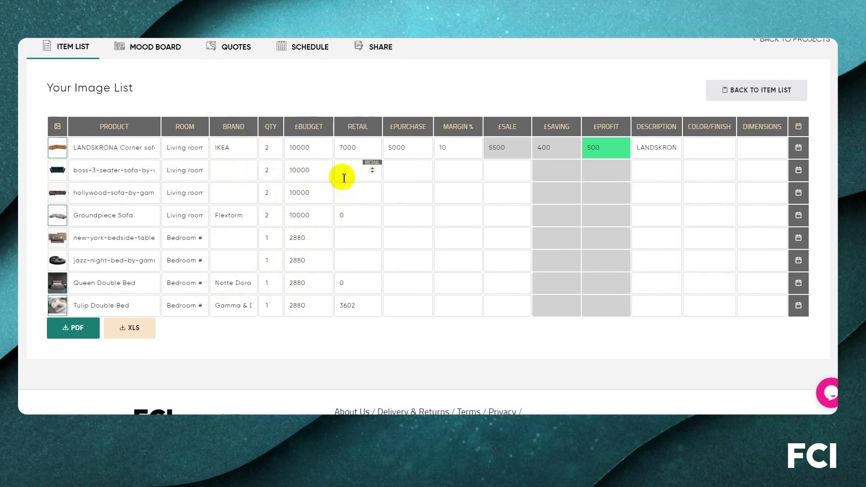
type("8000")
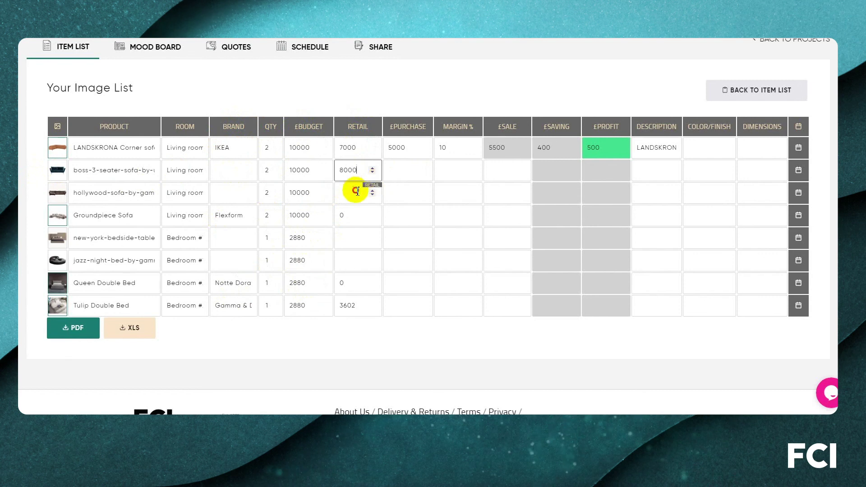
left_click(355, 192)
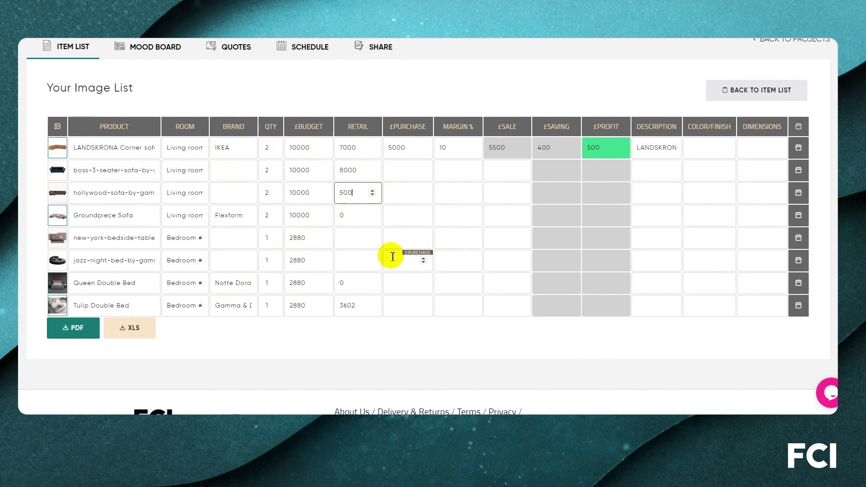
Set purchase prices of 7000 for the boss 3-seater sofa and 4000 for the hollywood sofa
left_click(398, 170)
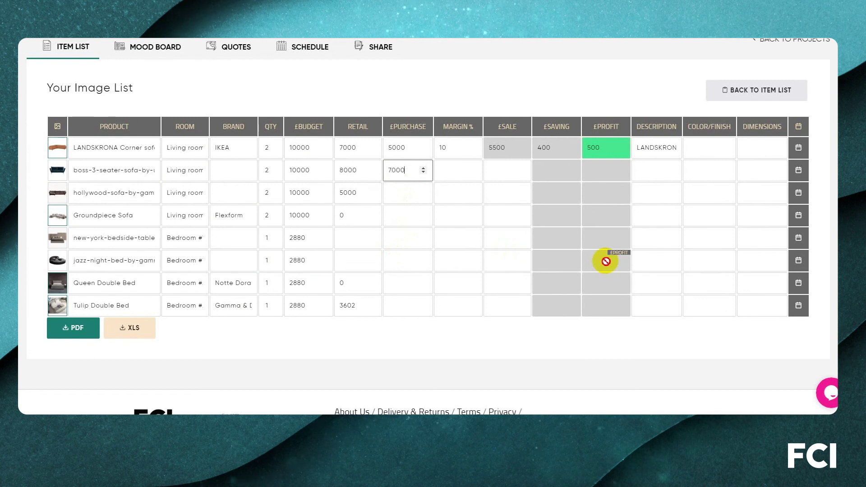
left_click(409, 193)
type("400")
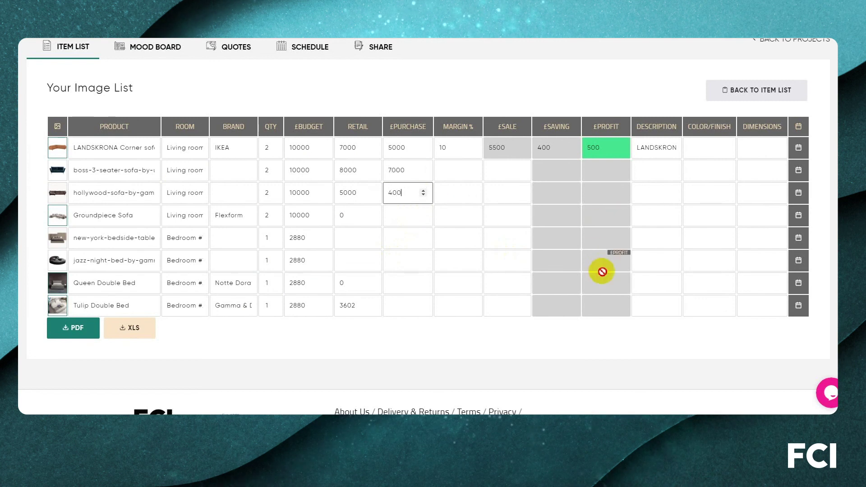
type("0")
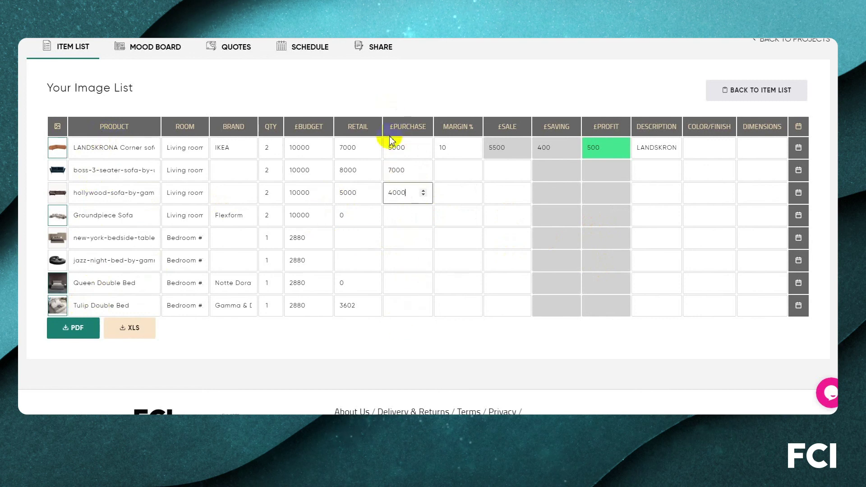
Set the margin to 10% for both the boss 3-seater sofa and the hollywood sofa
left_click(467, 173)
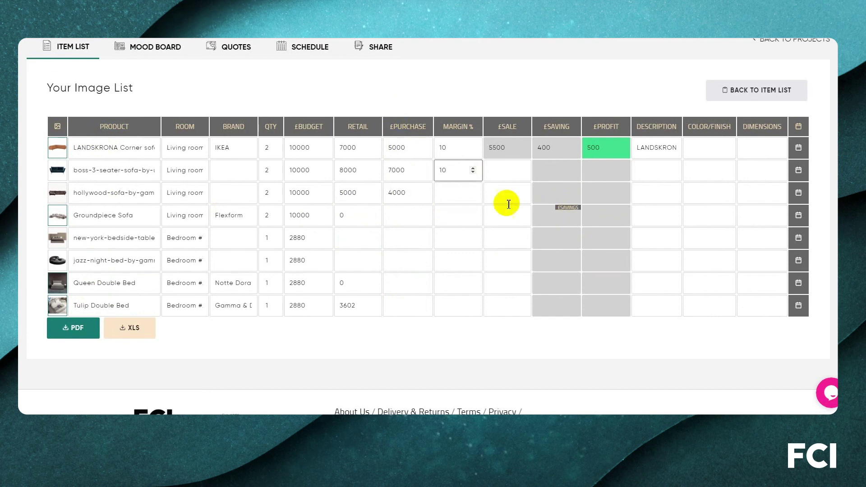
key("Return")
type("1")
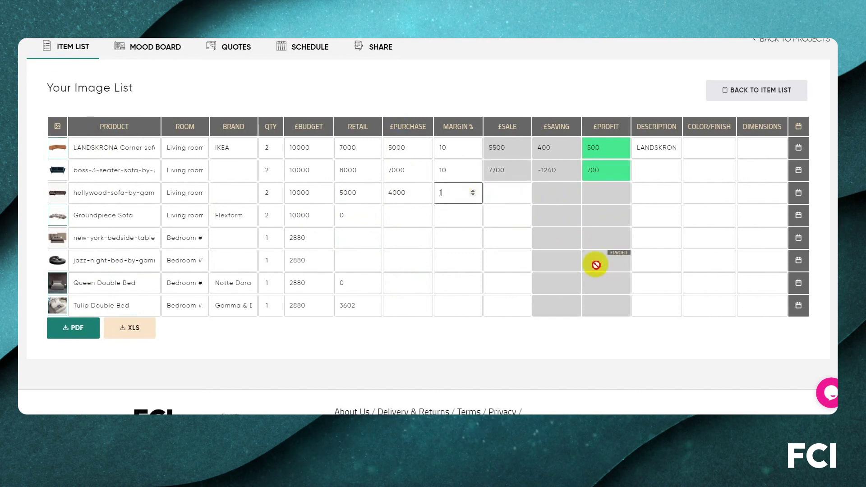
type("0")
key("Return")
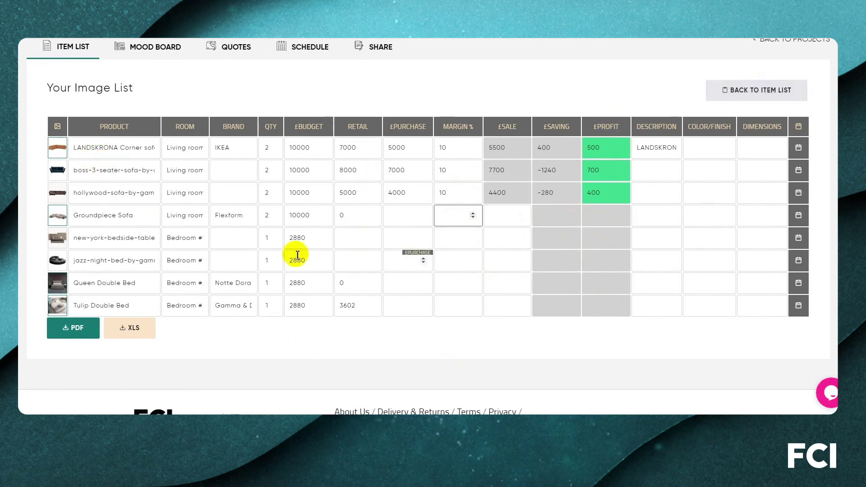
Export the image list as a PDF and look through the products on its pages
scroll(761, 161, "up", 2)
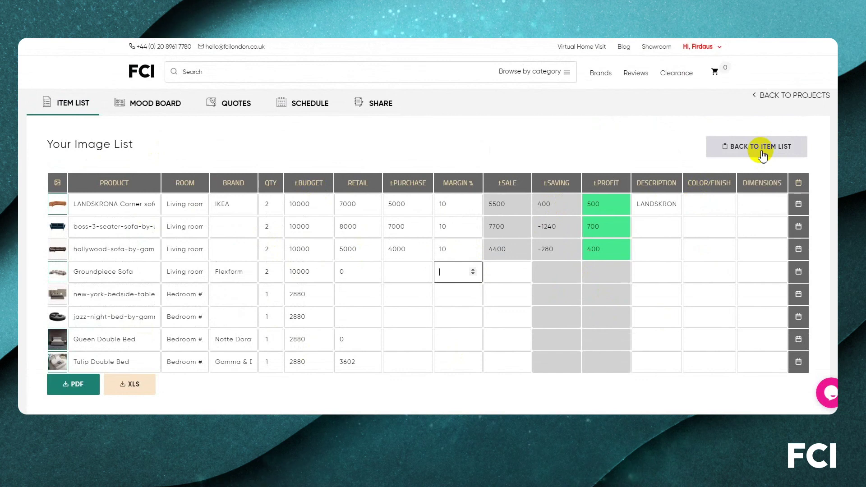
scroll(763, 156, "down", 3)
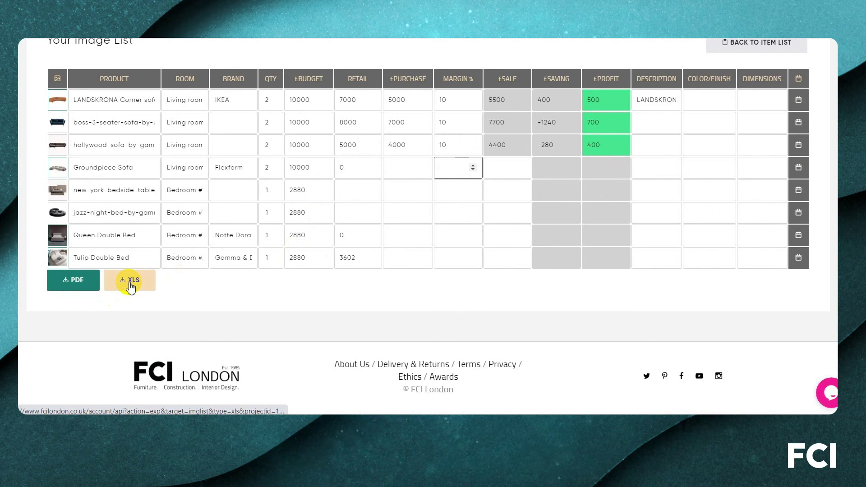
left_click(82, 288)
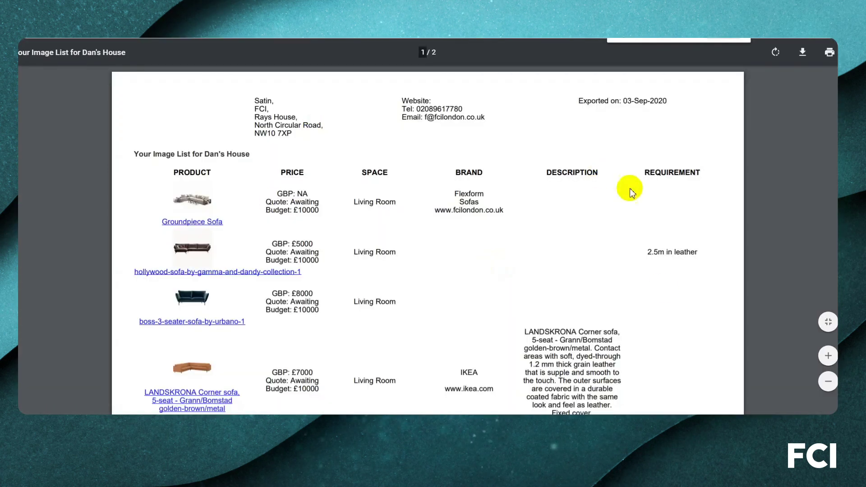
scroll(472, 165, "down", 3)
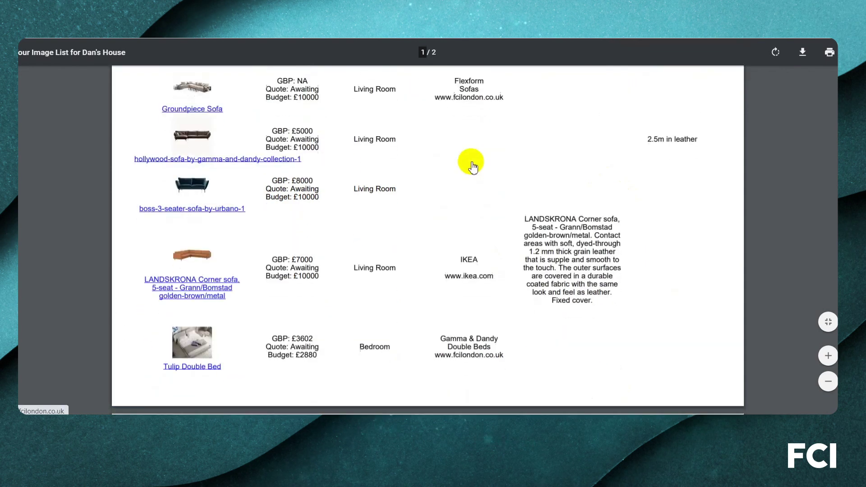
scroll(474, 165, "down", 5)
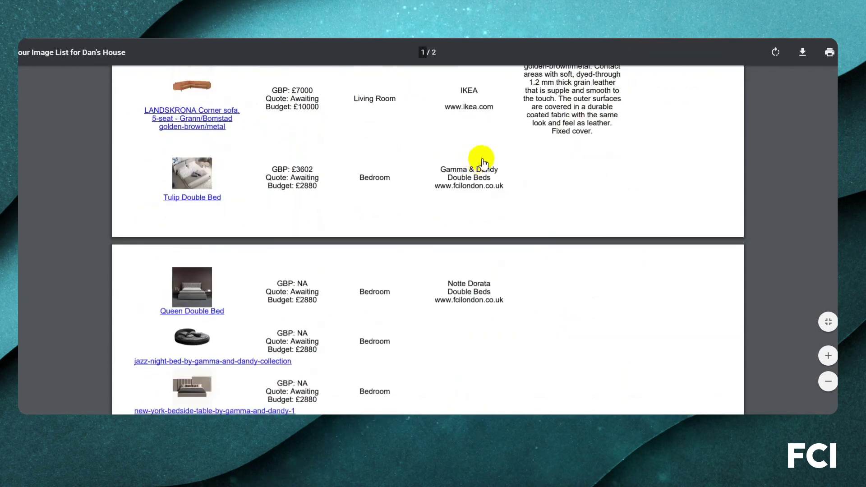
Return from the image list to the item list and expand the ideas of the living room sofa
scroll(481, 162, "up", 8)
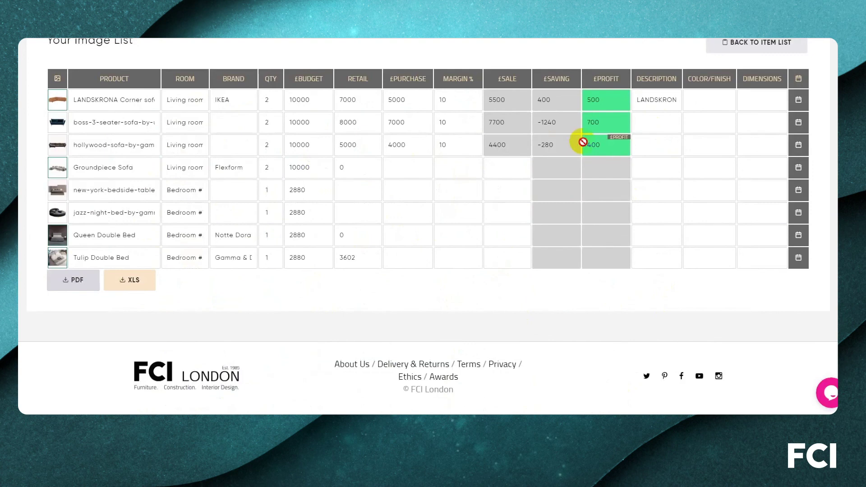
scroll(582, 142, "up", 4)
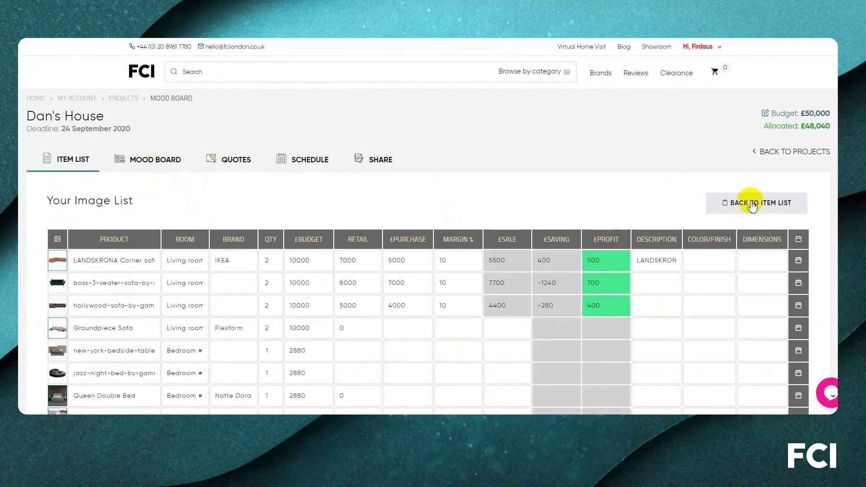
left_click(751, 202)
left_click(59, 261)
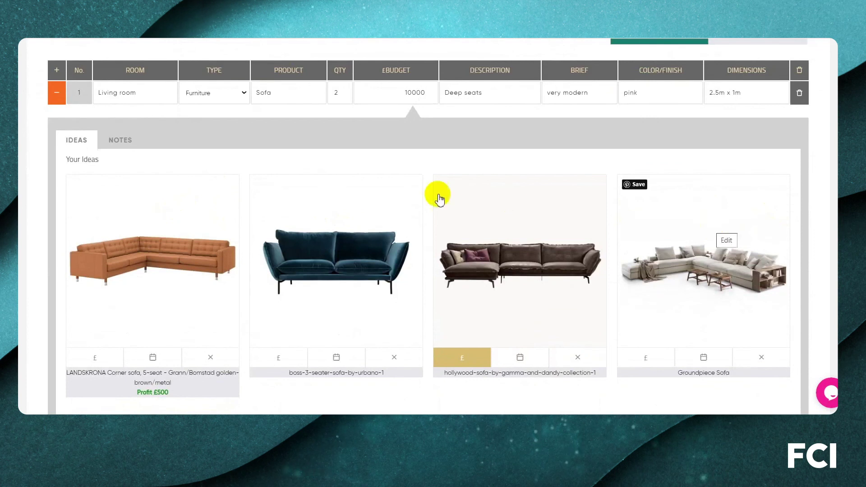
Add the hollywood sofa to the schedule from the living room sofa's ideas and collapse that item
scroll(265, 218, "down", 1)
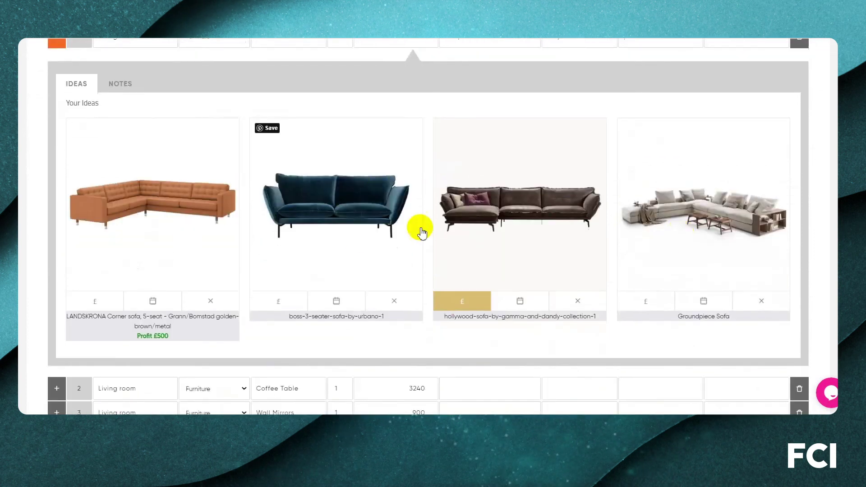
scroll(419, 228, "down", 1)
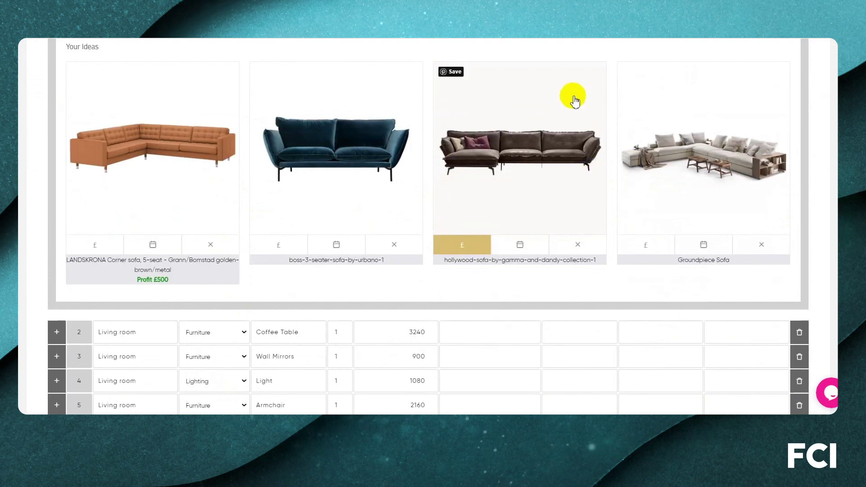
left_click(525, 249)
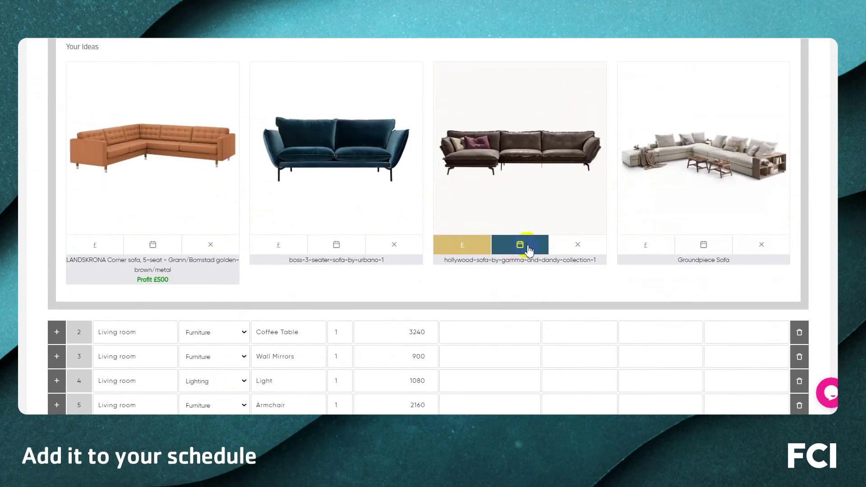
left_click(529, 251)
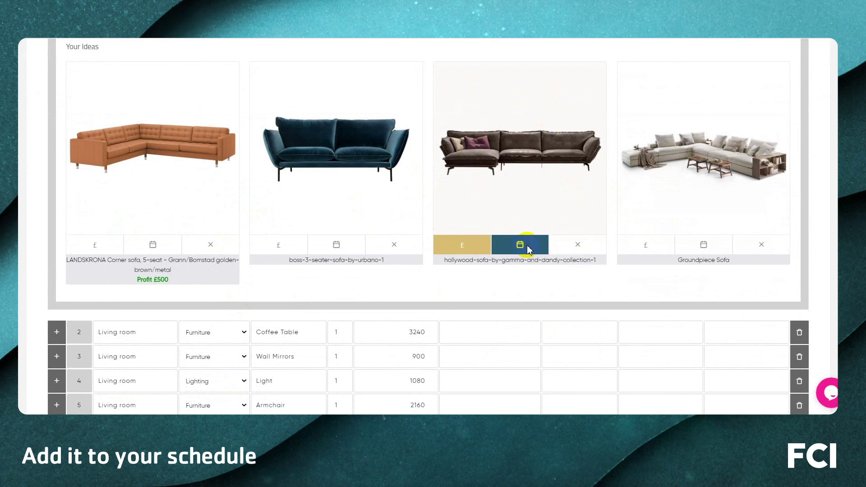
left_click(510, 155)
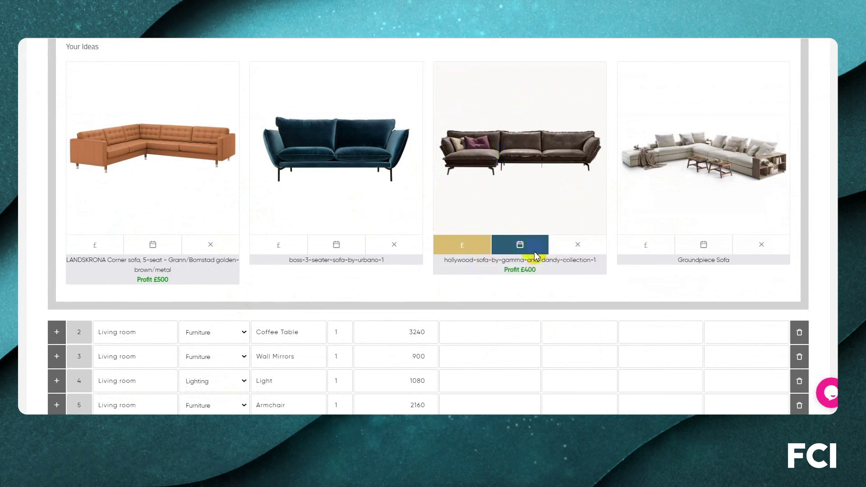
scroll(532, 265, "up", 2)
scroll(406, 244, "up", 3)
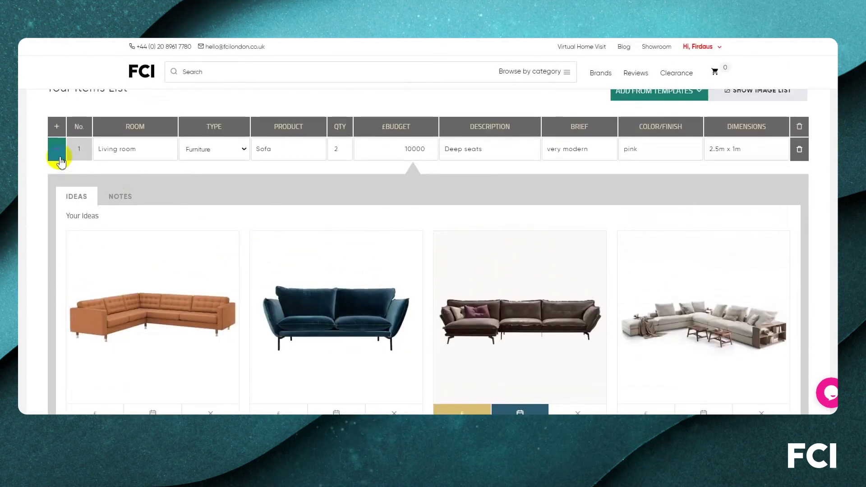
left_click(57, 149)
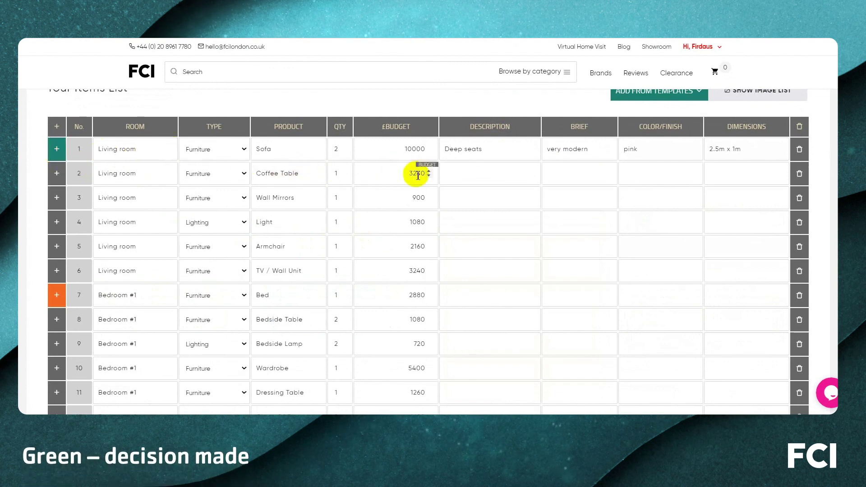
Examine the colour-coded decision status of the items across the living room and bedrooms in the item list
scroll(222, 131, "down", 2)
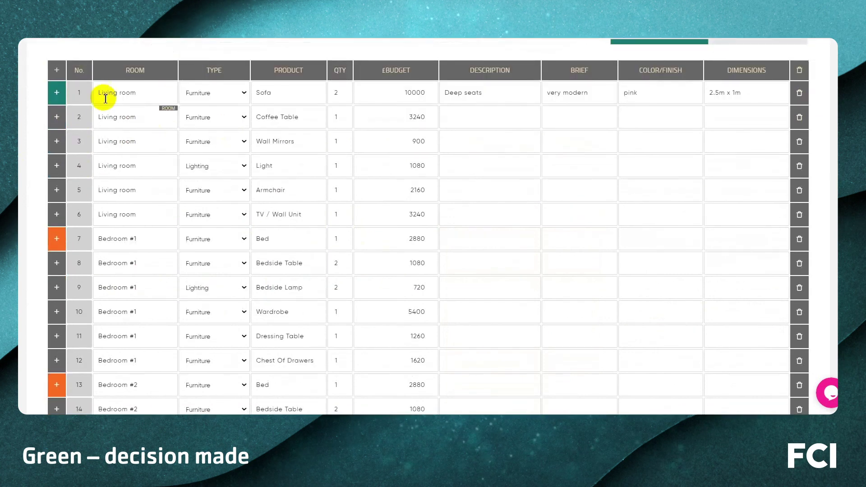
scroll(228, 131, "down", 7)
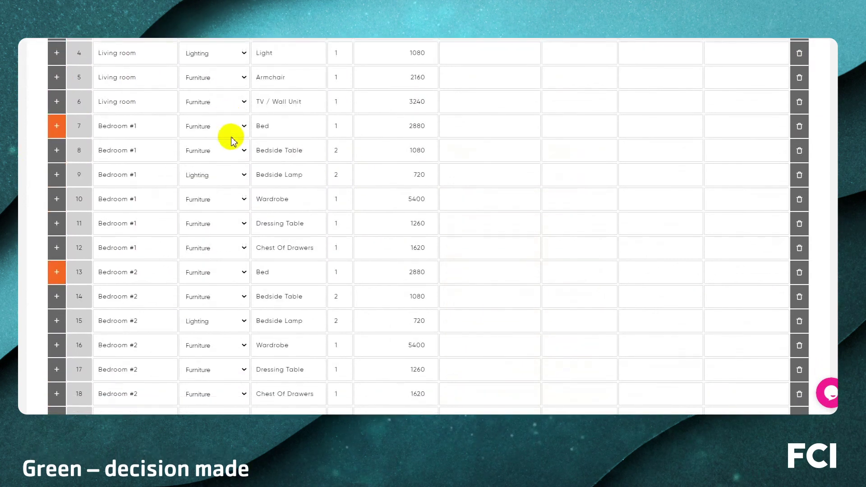
scroll(236, 143, "up", 6)
scroll(235, 143, "up", 2)
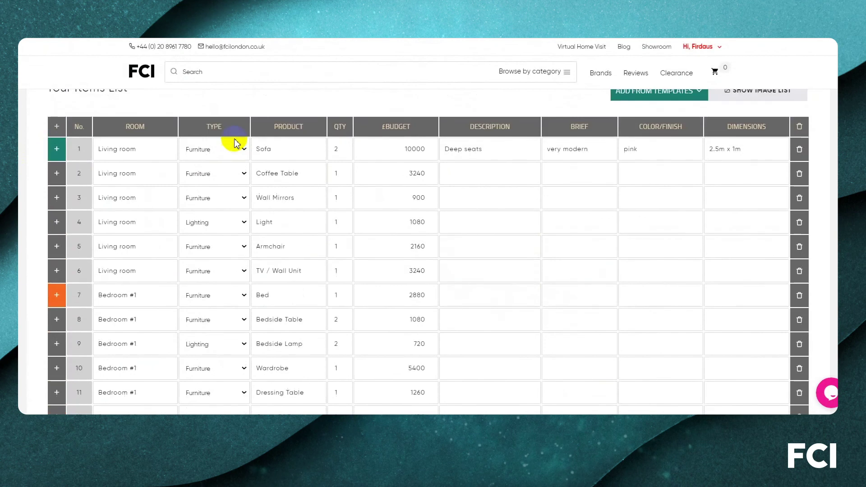
scroll(228, 180, "down", 1)
scroll(194, 164, "up", 2)
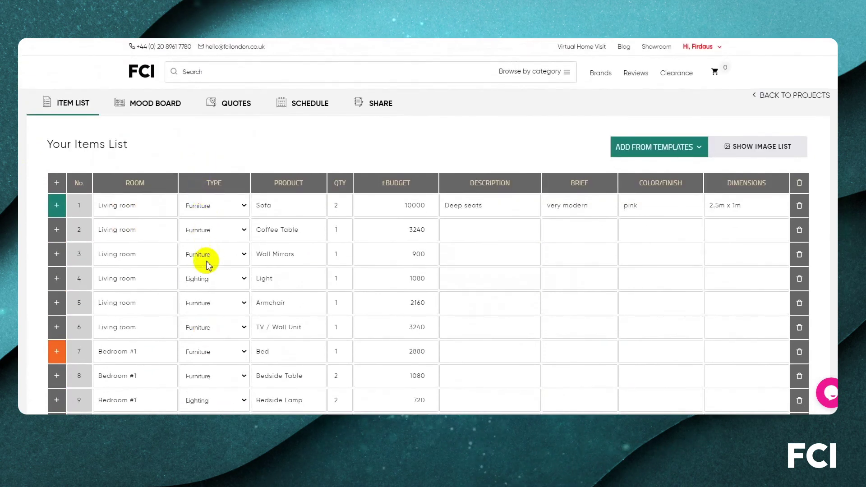
scroll(207, 264, "down", 8)
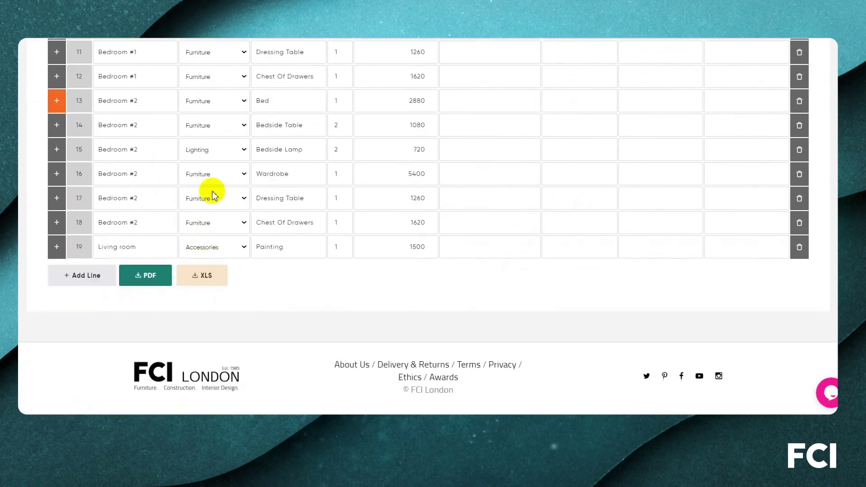
scroll(219, 194, "up", 3)
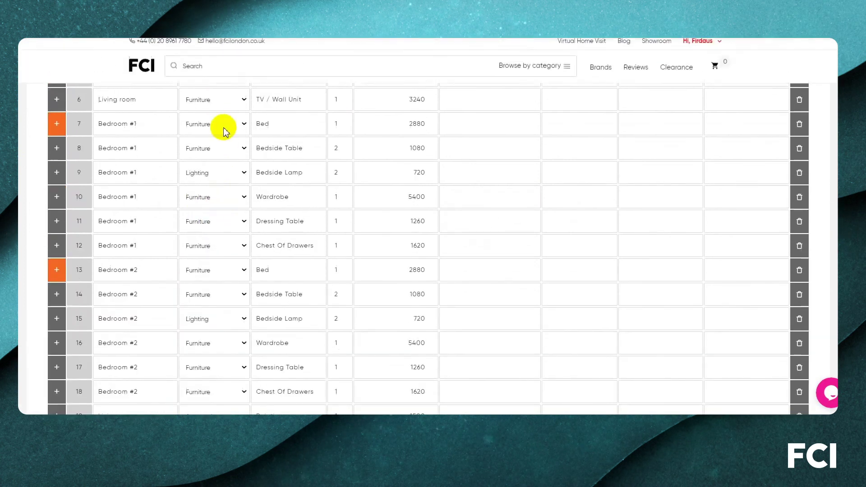
scroll(225, 132, "up", 2)
scroll(223, 129, "up", 2)
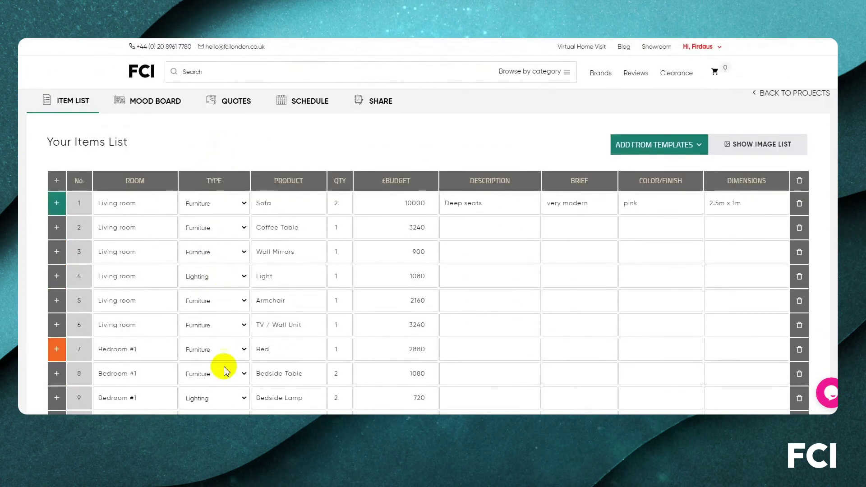
scroll(212, 292, "down", 1)
scroll(212, 270, "down", 1)
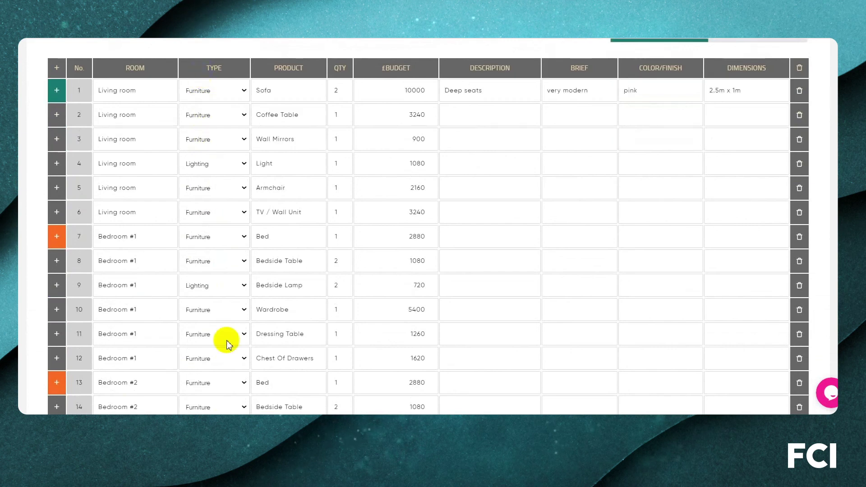
scroll(212, 311, "up", 1)
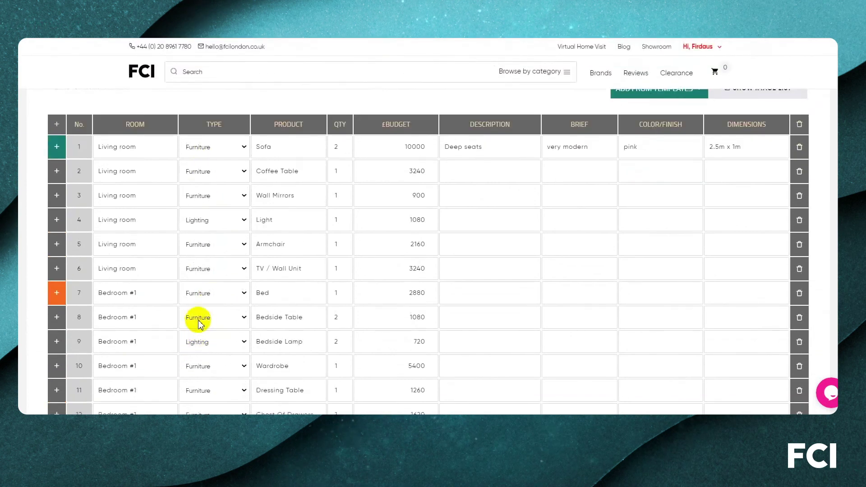
scroll(201, 316, "up", 1)
scroll(83, 265, "down", 1)
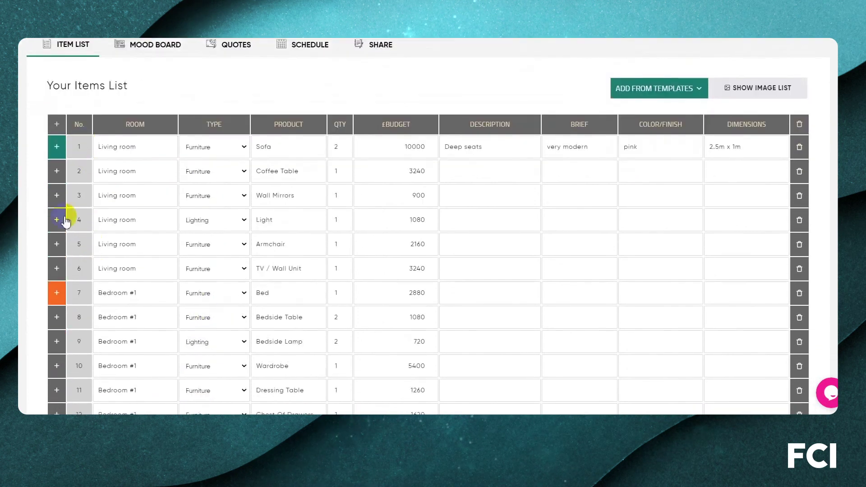
Add the jazz night bed to the schedule from the ideas of the Bedroom #1 bed and collapse that item
left_click(57, 293)
scroll(307, 271, "down", 3)
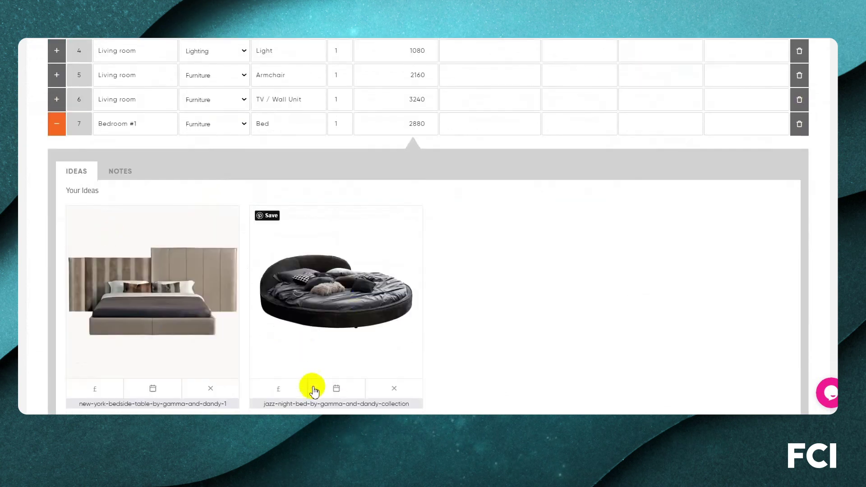
left_click(335, 390)
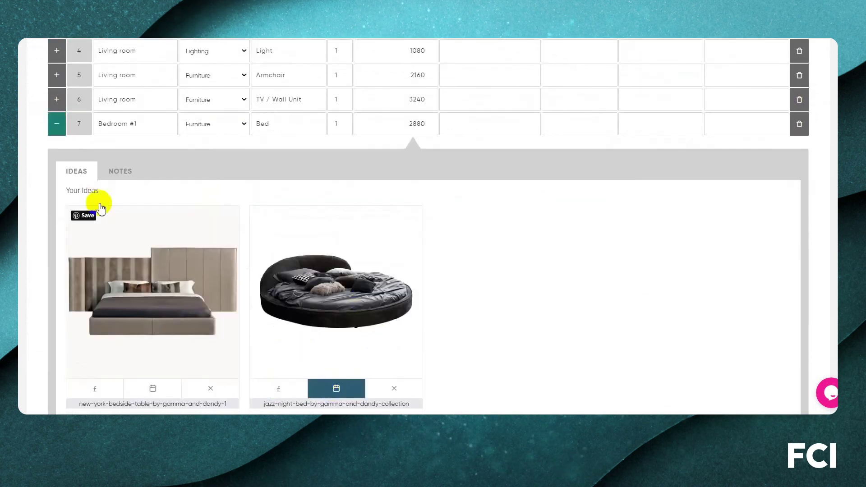
left_click(57, 124)
scroll(122, 126, "down", 3)
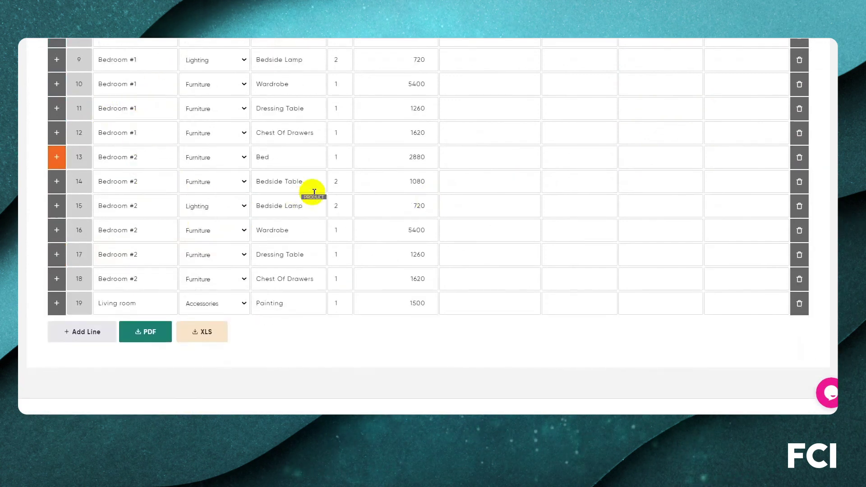
Open the project's schedule and review the price, margin, space and requirement details of the scheduled products
scroll(309, 191, "up", 10)
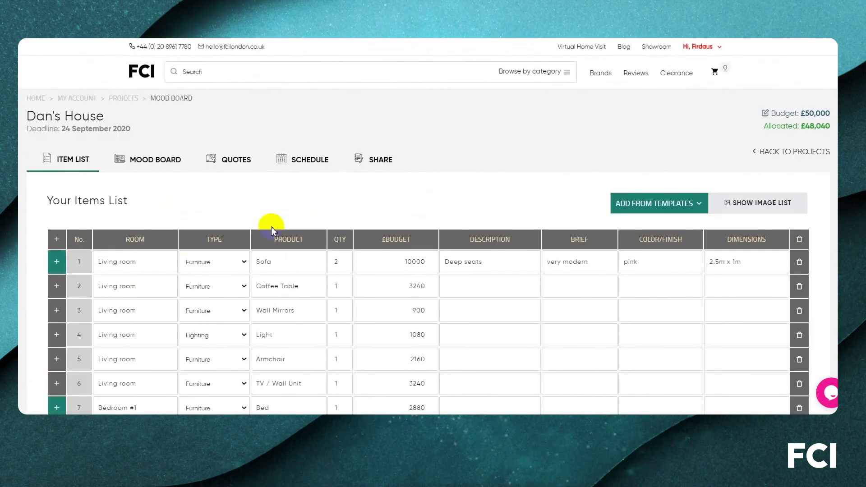
left_click(318, 162)
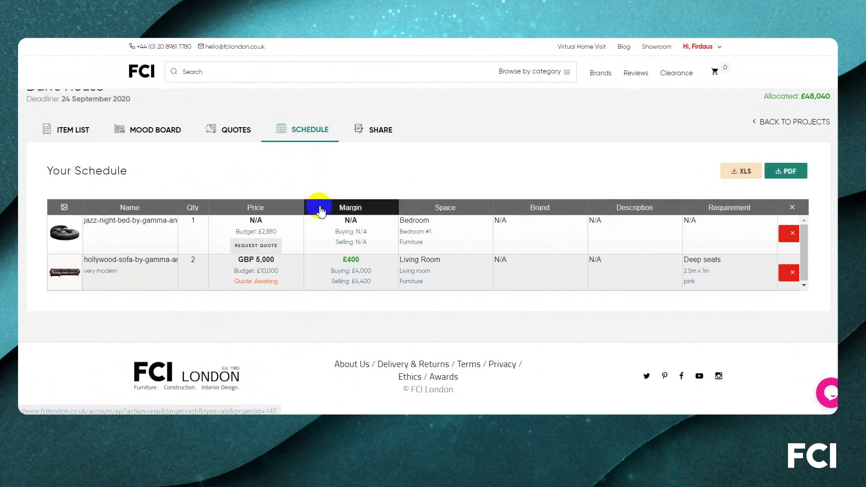
left_click(225, 215)
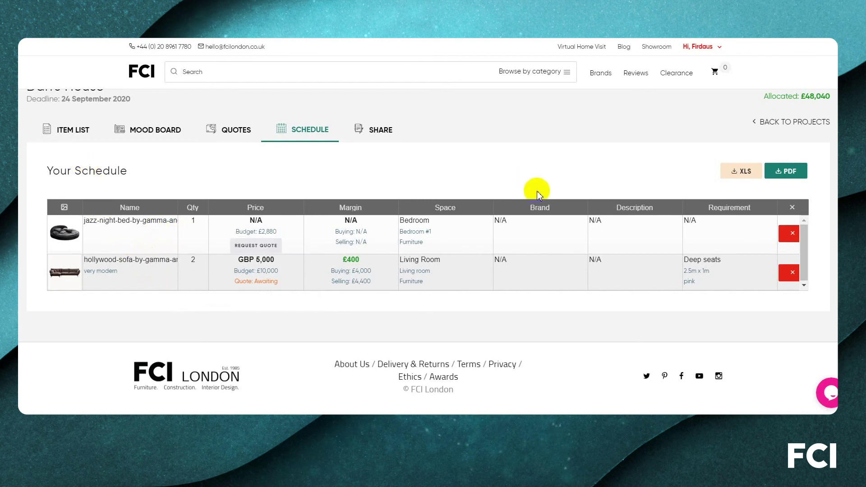
scroll(539, 195, "up", 1)
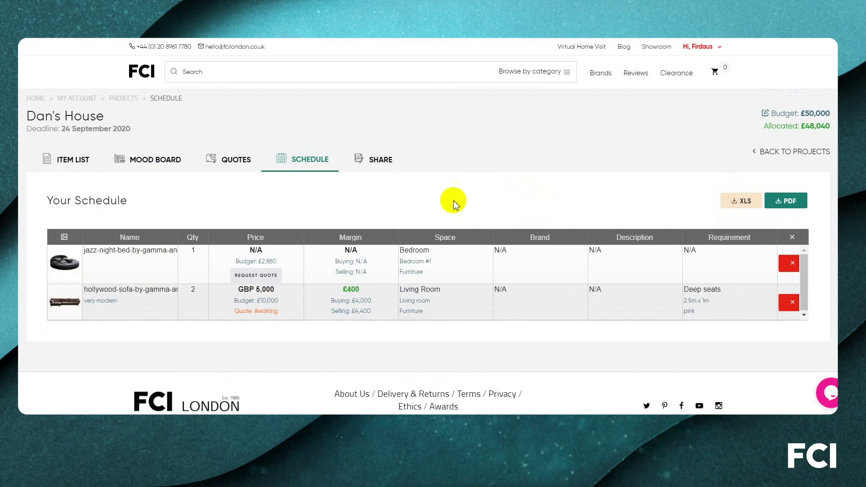
Leave the project for the account page and look over the list of product libraries
left_click(124, 102)
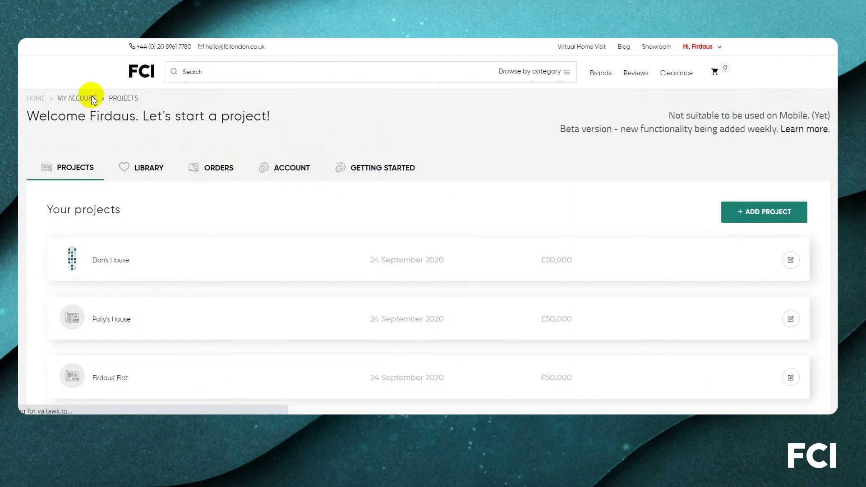
left_click(93, 99)
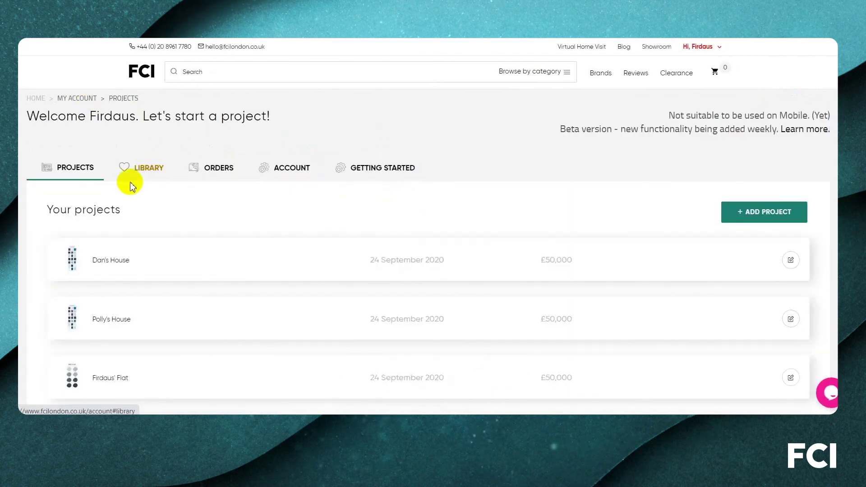
left_click(145, 168)
scroll(126, 167, "down", 4)
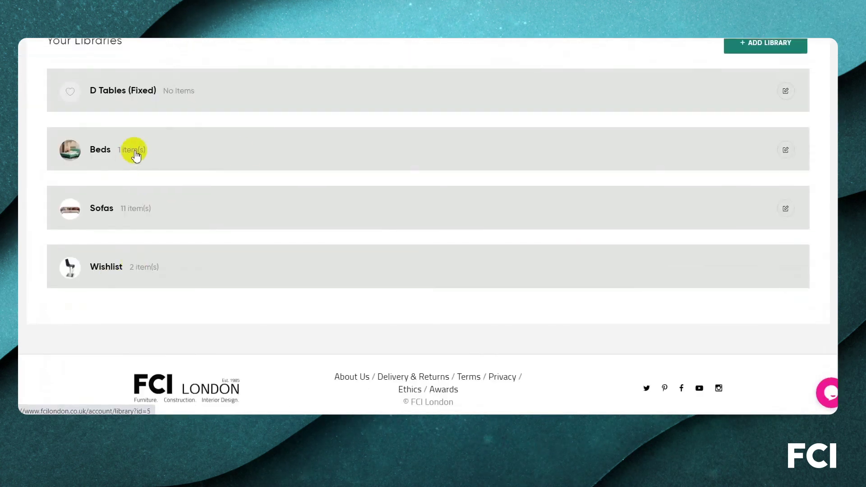
scroll(686, 137, "up", 3)
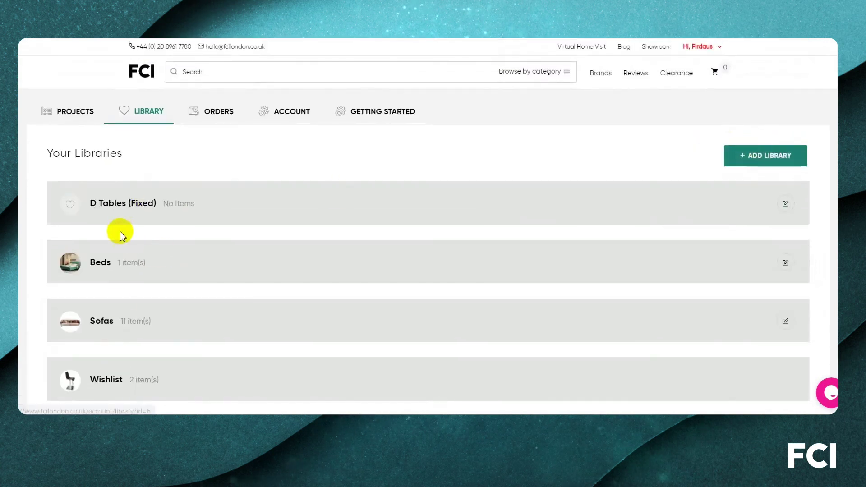
scroll(199, 174, "down", 1)
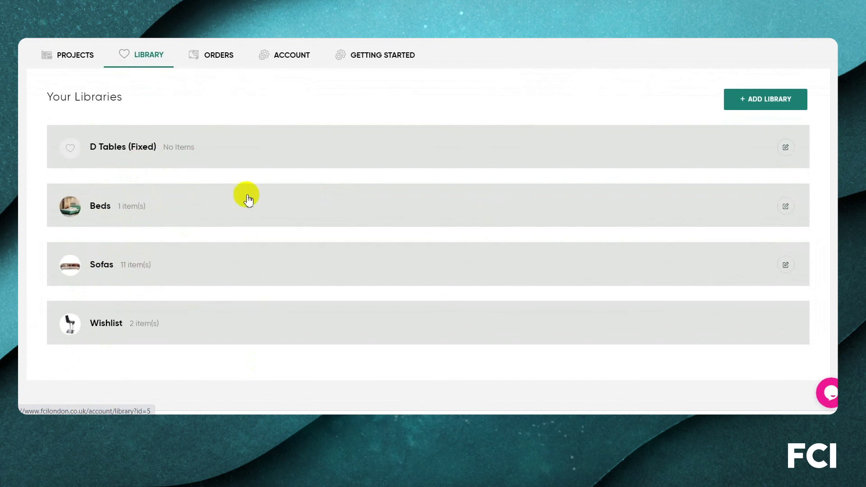
Look through the products saved in the Sofas library and return to the account page
left_click(109, 268)
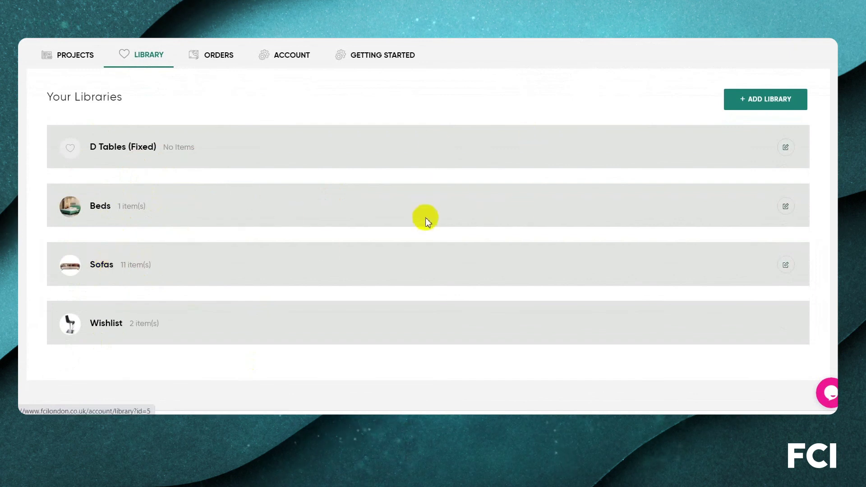
scroll(424, 182, "down", 10)
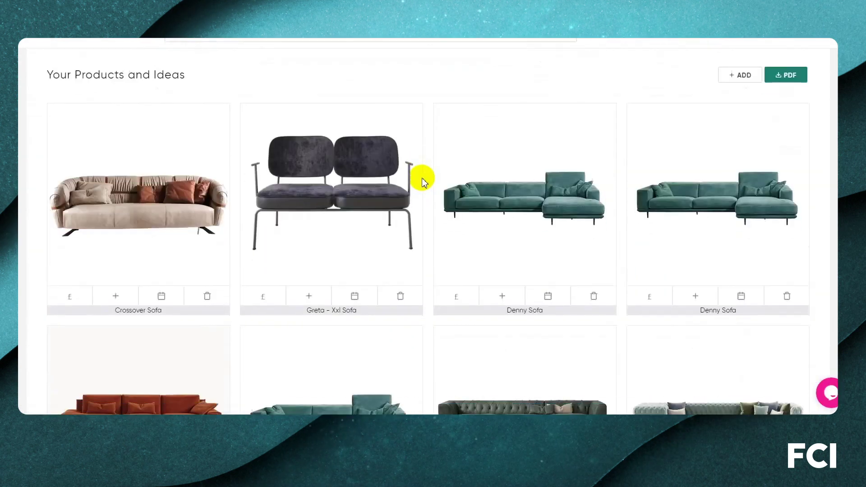
left_click(425, 180)
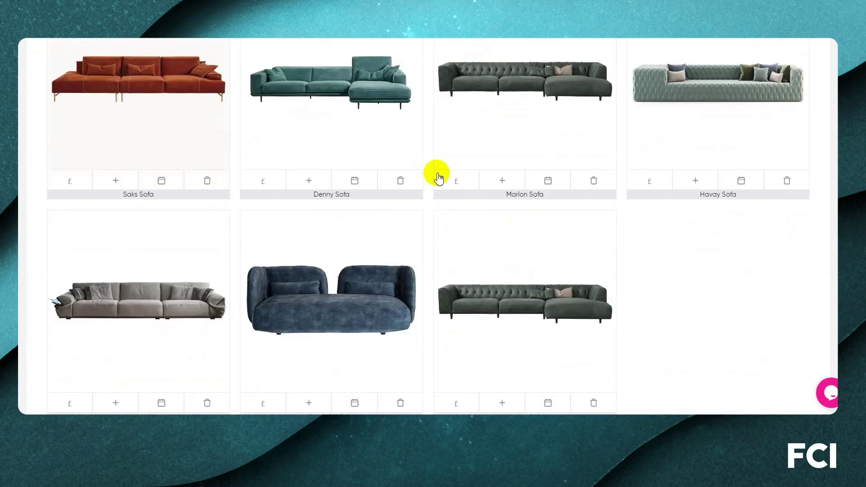
scroll(442, 172, "down", 6)
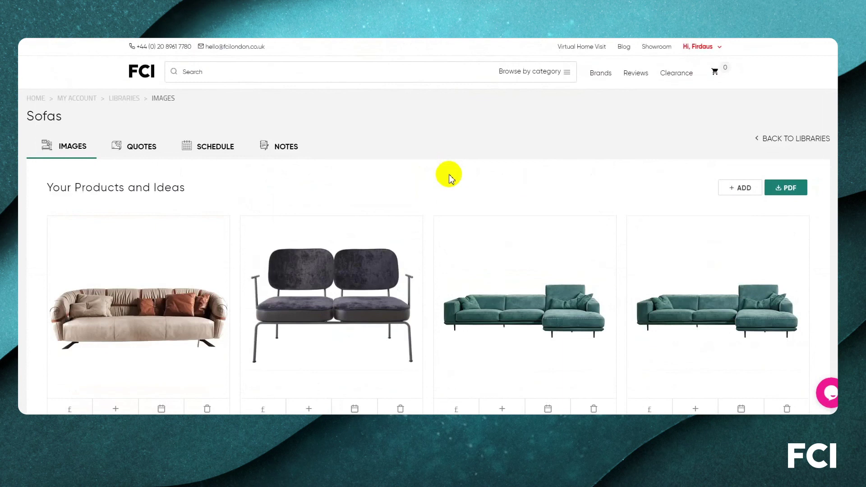
left_click(77, 99)
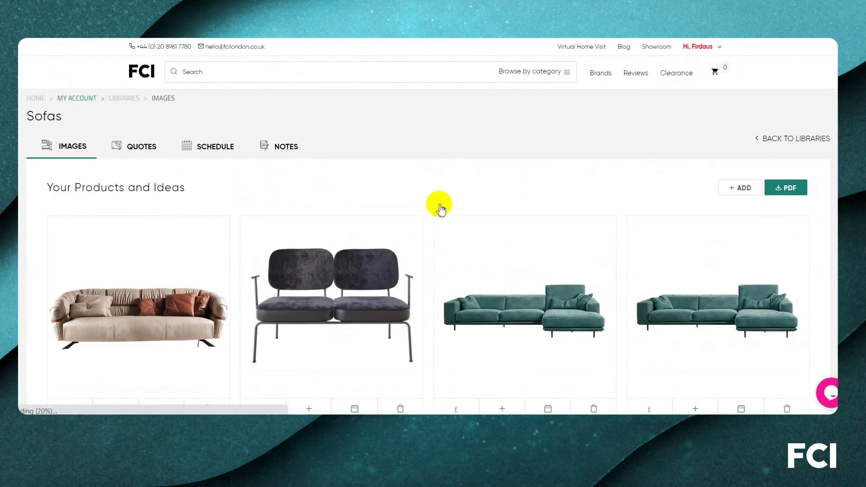